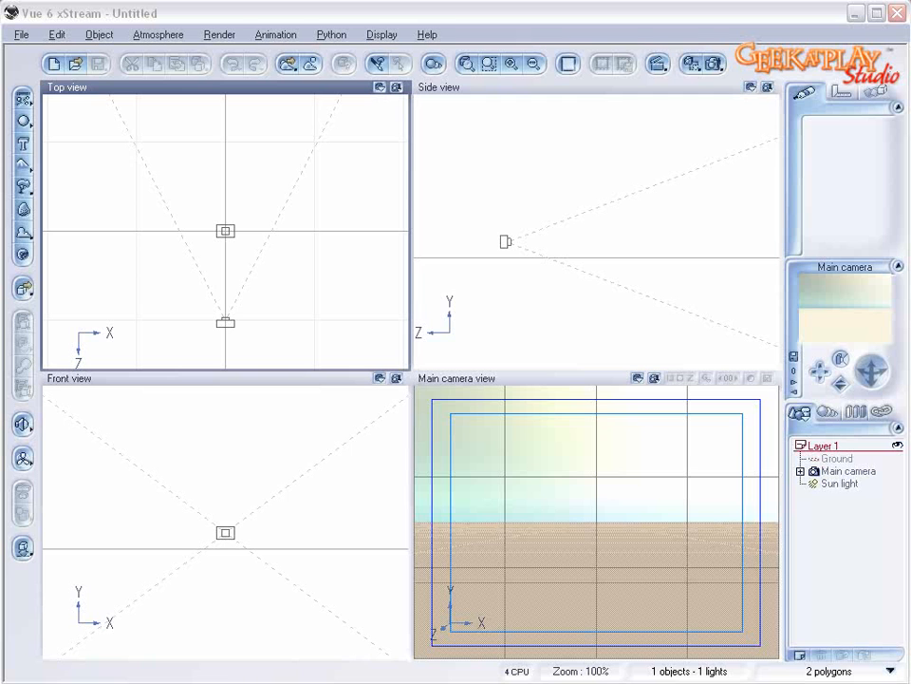
Step: Add a standard terrain to the scene in front of the main camera
click(243, 229)
scroll(244, 229, down, 3)
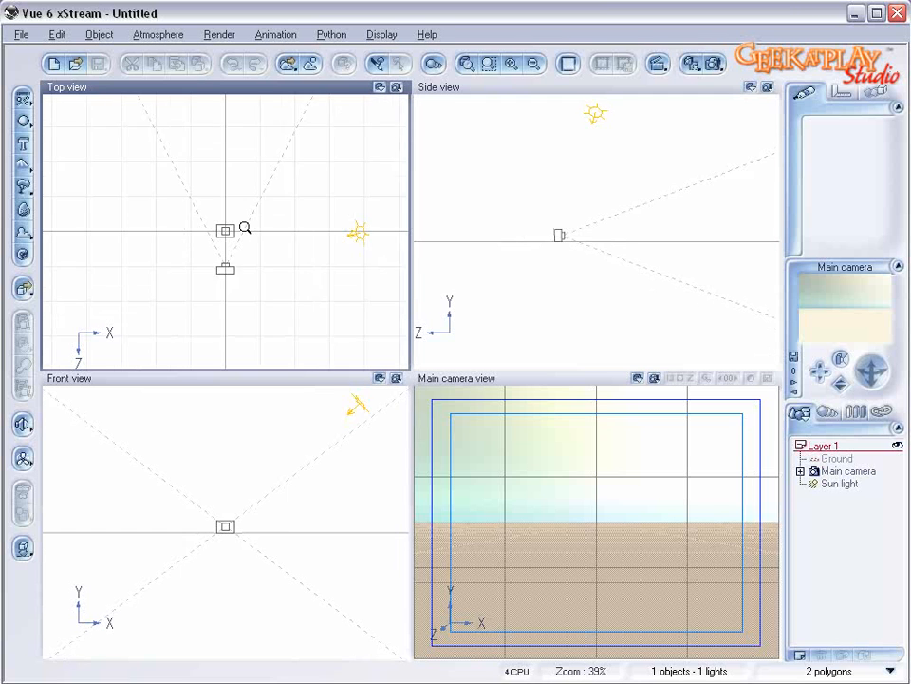
right_drag(255, 207, 275, 316)
scroll(275, 227, down, 2)
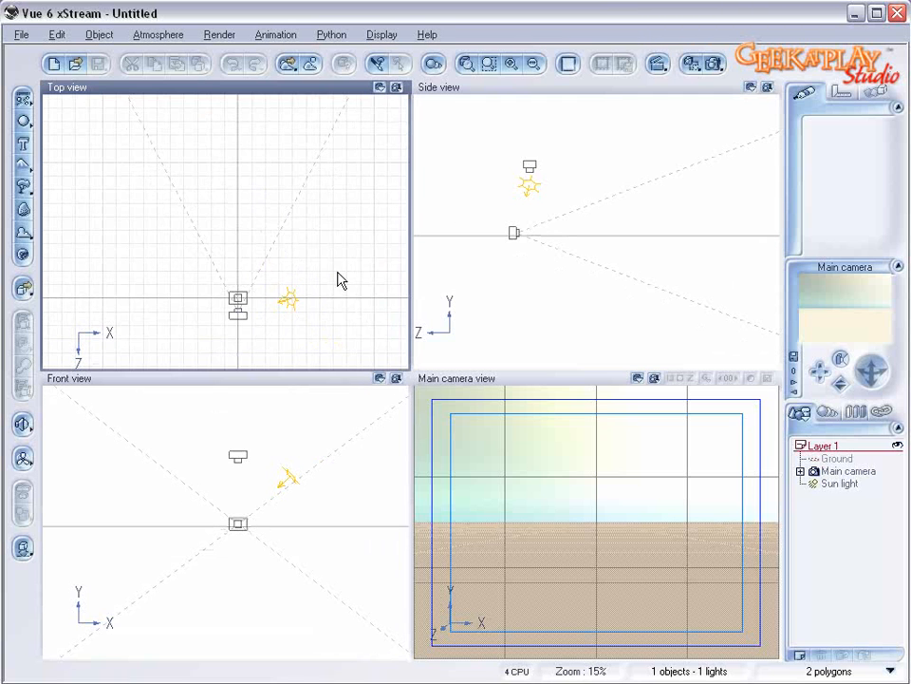
scroll(300, 195, down, 1)
right_drag(301, 190, 301, 248)
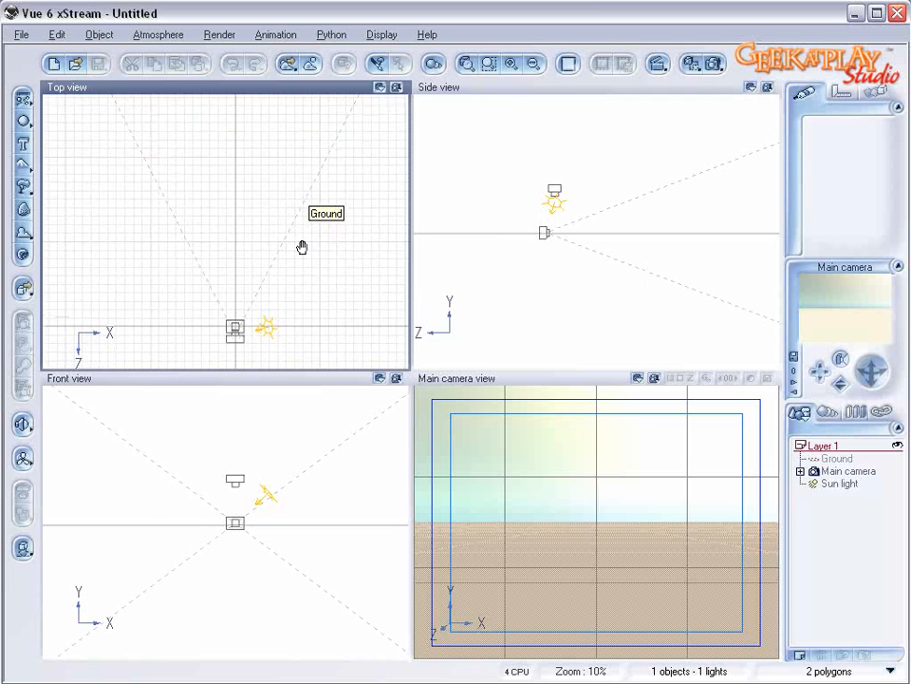
click(21, 167)
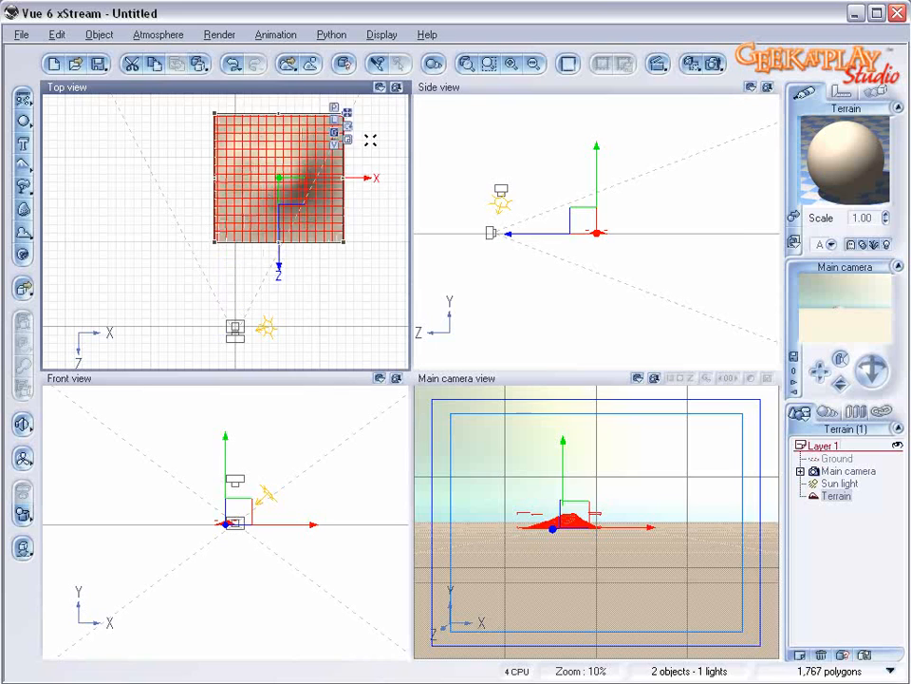
Step: Enlarge the terrain, shift it toward the left side of the camera's field of view and stretch it along X
drag(370, 141, 397, 112)
right_drag(197, 160, 178, 280)
drag(283, 305, 116, 143)
right_drag(240, 155, 280, 195)
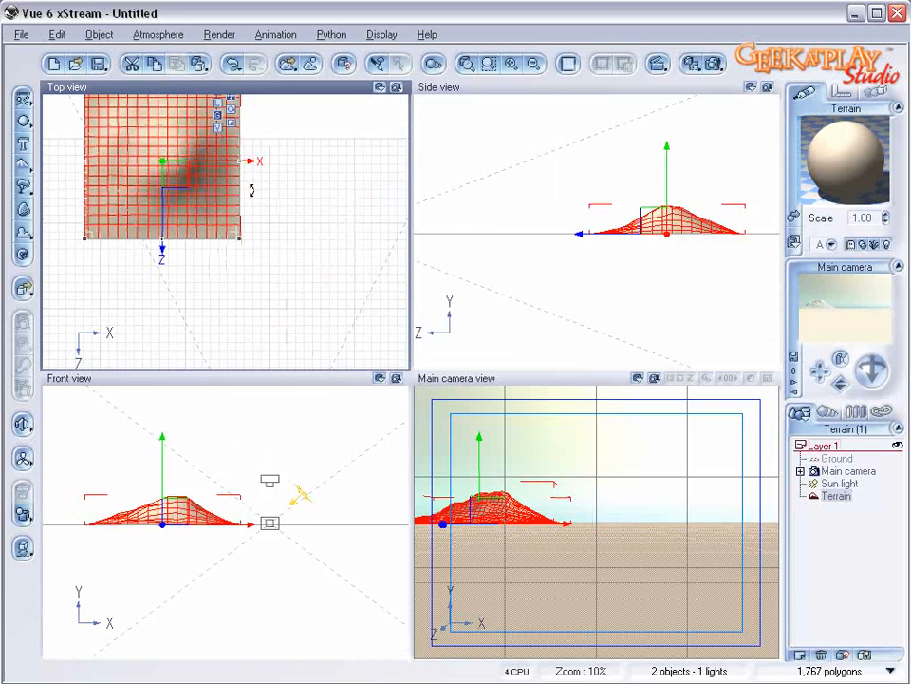
drag(240, 162, 169, 181)
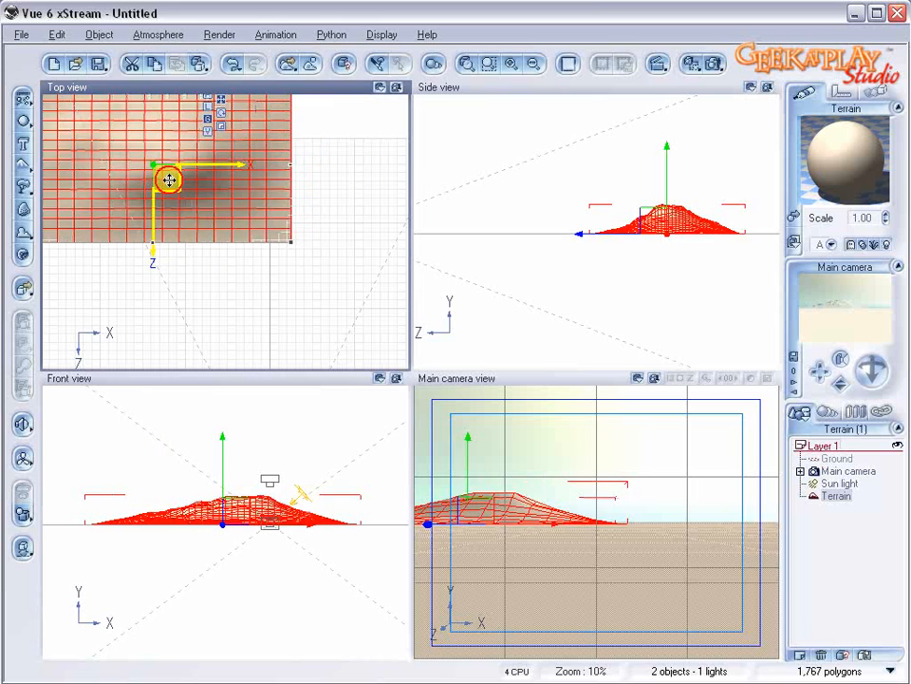
Step: Edit the terrain and add the default Simple Fractal function to it at amplitude 25, reviewing the fractal node's settings first
right_click(278, 201)
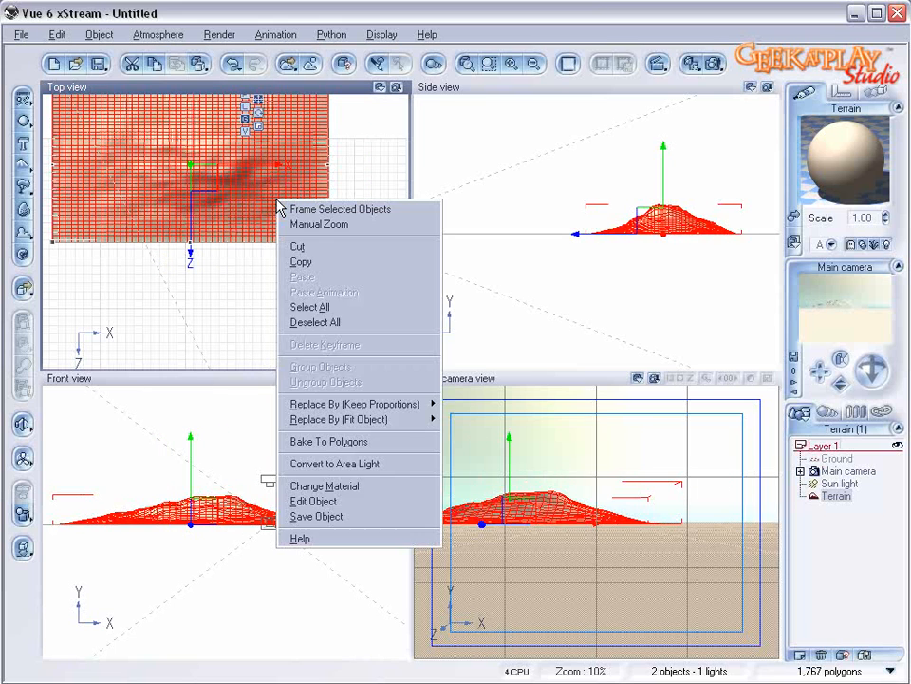
click(381, 501)
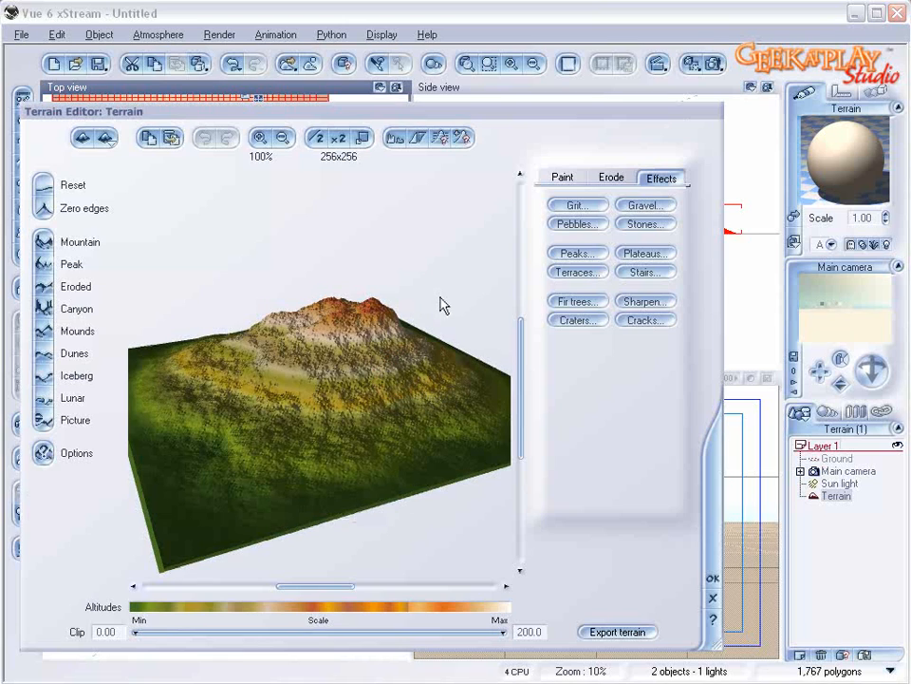
click(463, 139)
right_click(271, 254)
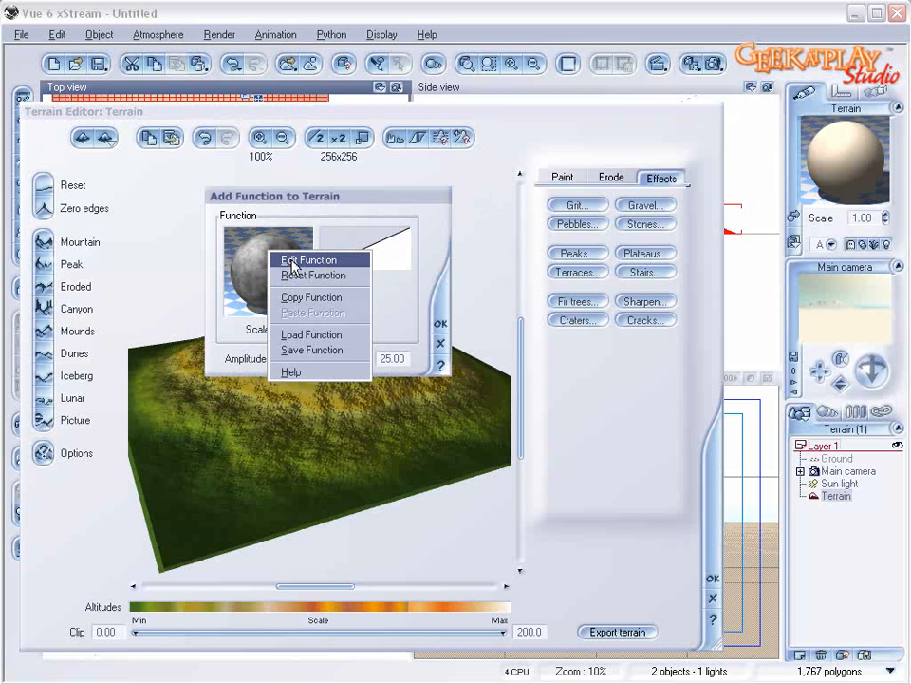
click(286, 260)
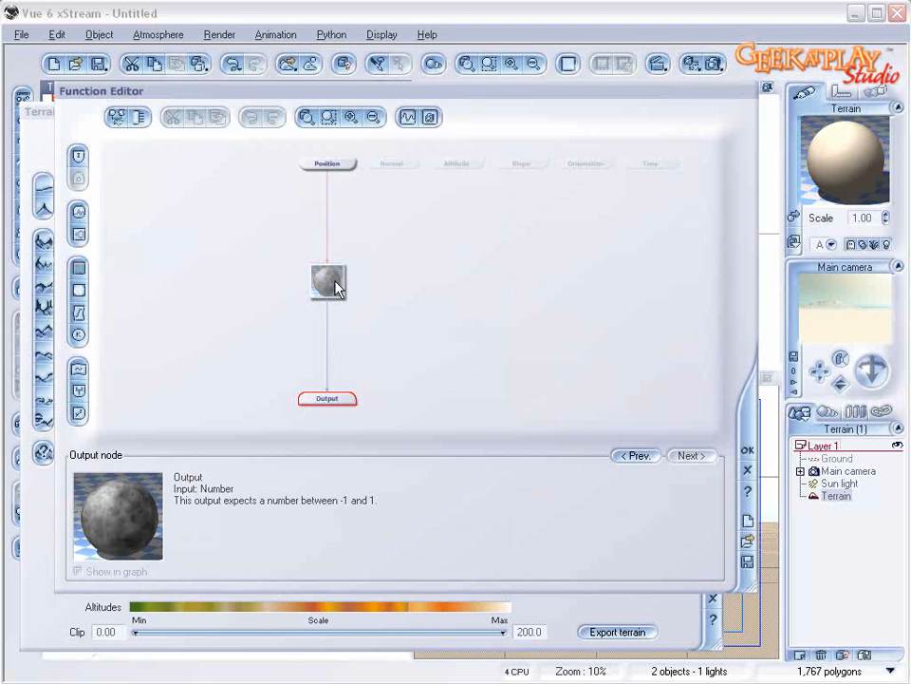
drag(338, 288, 337, 330)
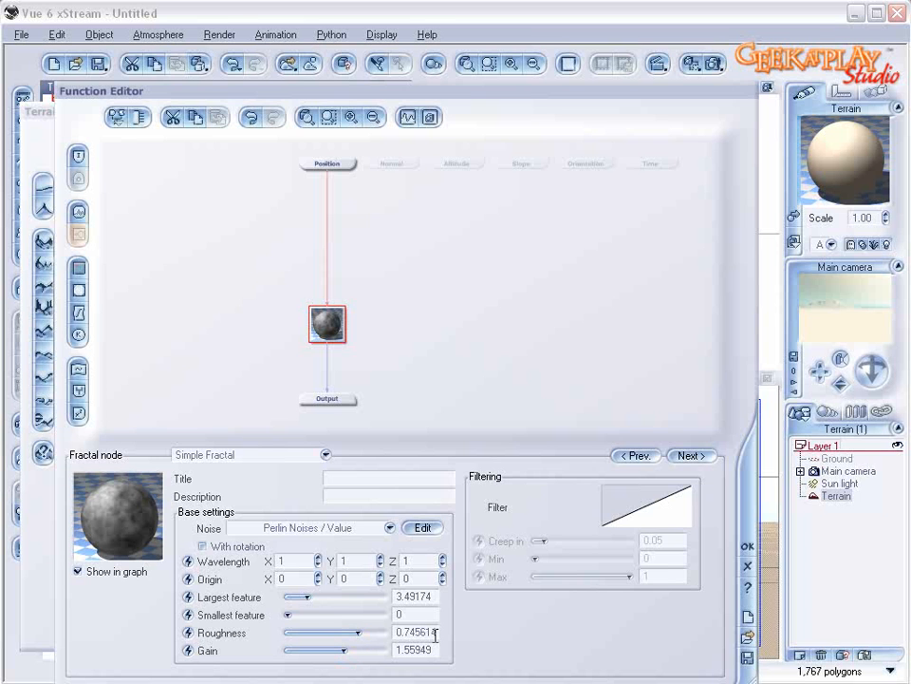
click(744, 548)
click(441, 324)
Step: Raise the terrain's resolution to 1024x1024 and accept the terrain edits
drag(437, 376, 447, 417)
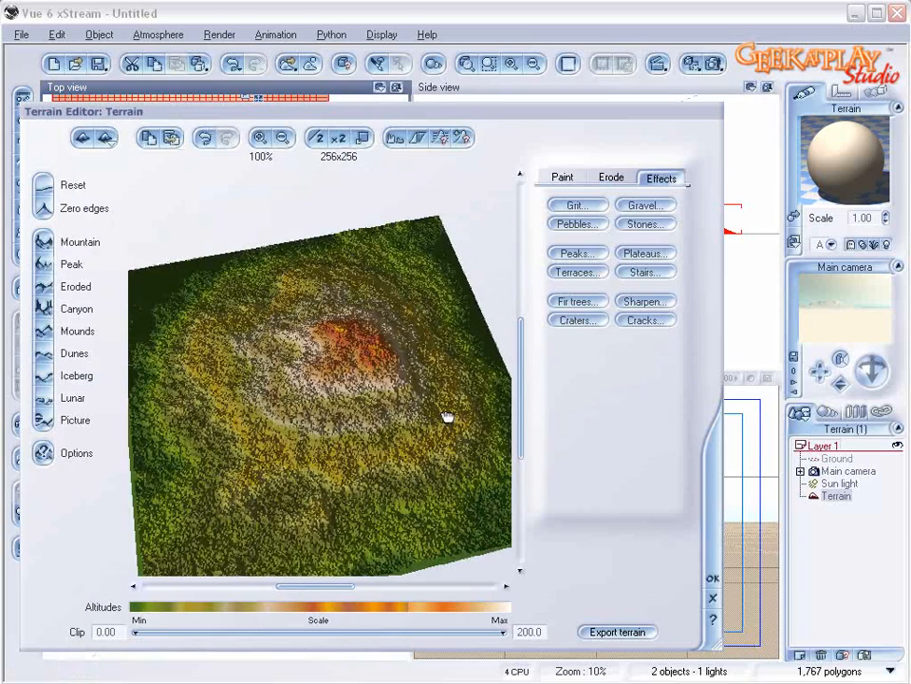
right_drag(447, 418, 438, 379)
click(343, 137)
click(342, 137)
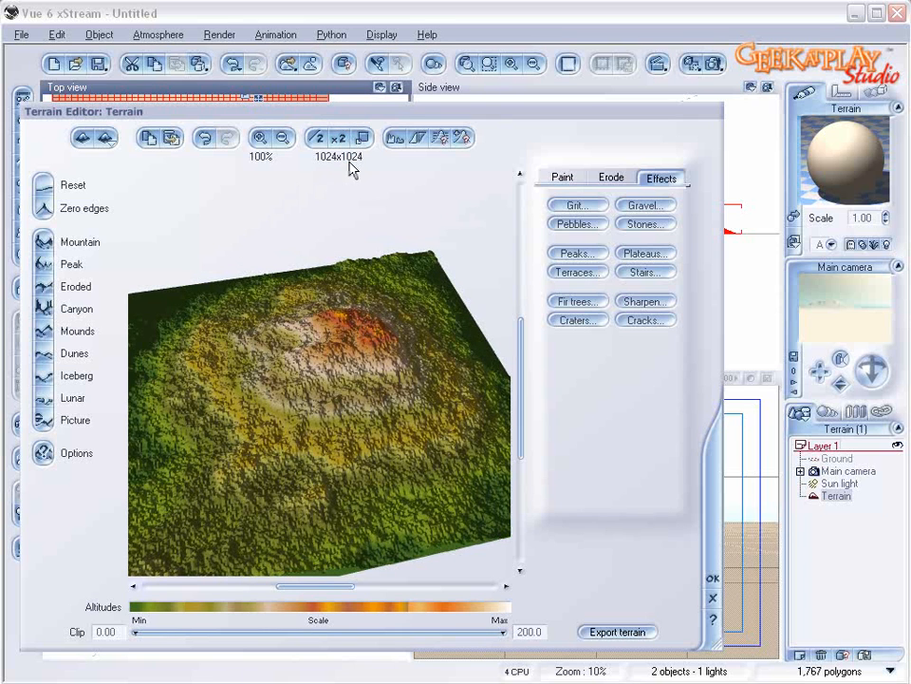
click(712, 578)
Step: Stretch the first terrain slightly wider and deeper in the top view, keeping it toward the left of the camera's field of view
right_drag(255, 212, 256, 265)
drag(202, 227, 178, 223)
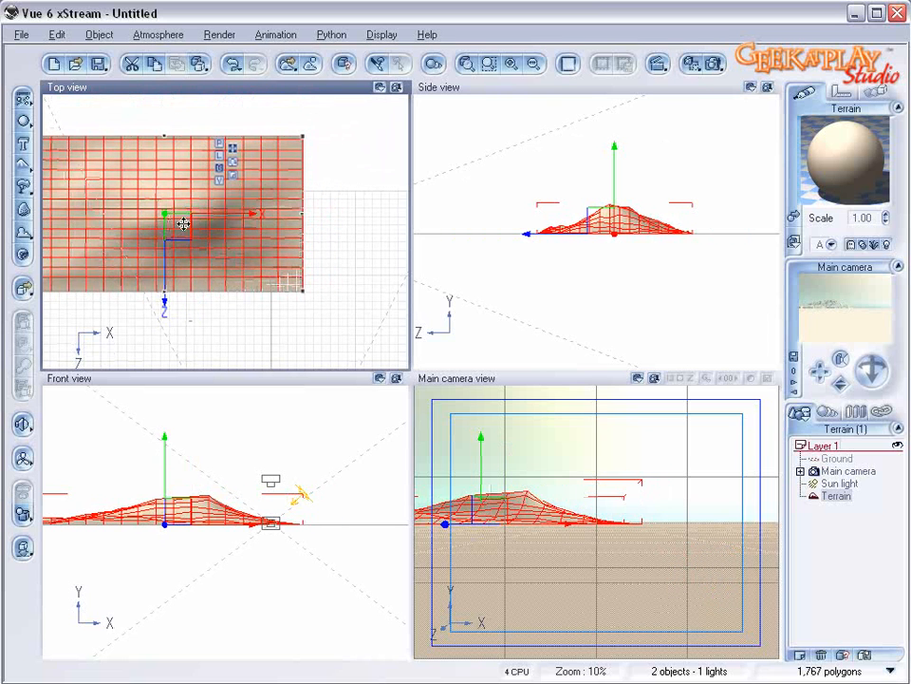
drag(304, 213, 315, 214)
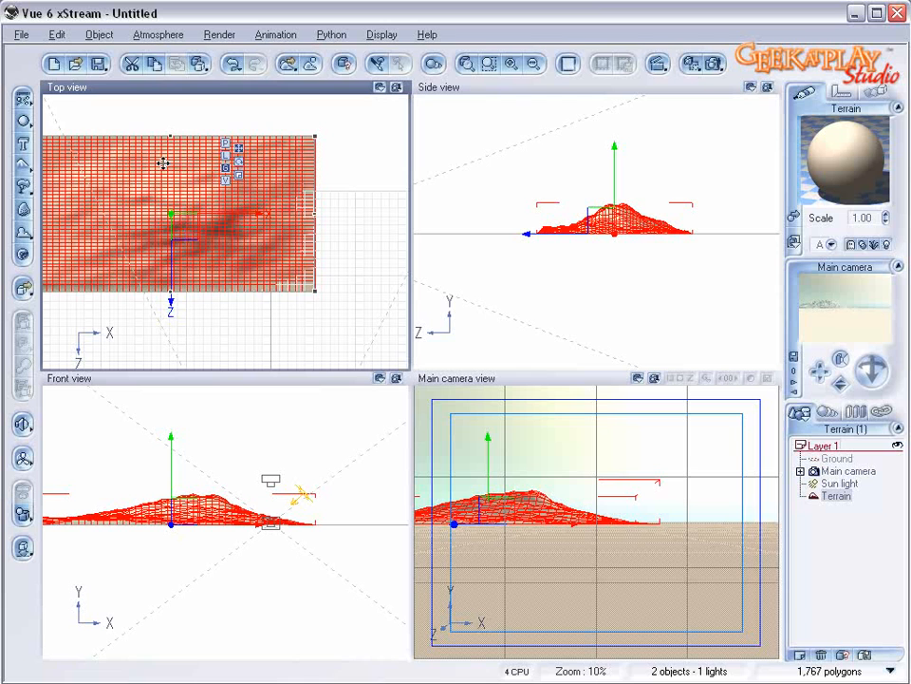
drag(170, 142, 169, 121)
drag(175, 201, 160, 202)
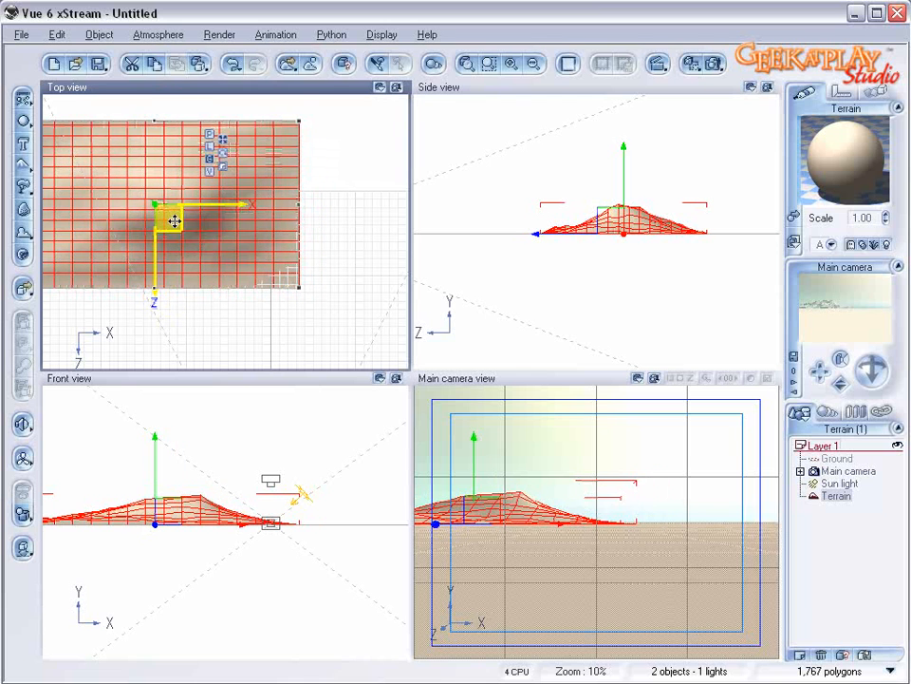
Step: Add a second terrain, place it overlapping the first terrain's right end and enlarge it
mouse_move(244, 272)
right_down()
mouse_move(242, 231)
mouse_move(243, 274)
right_up()
click(23, 167)
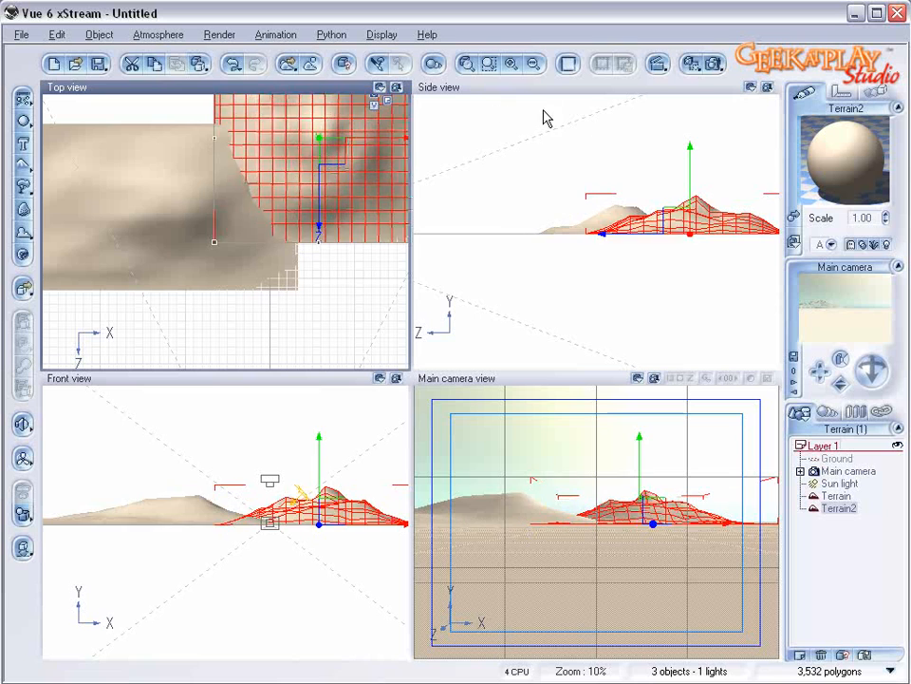
drag(334, 148, 308, 236)
scroll(293, 221, down, 2)
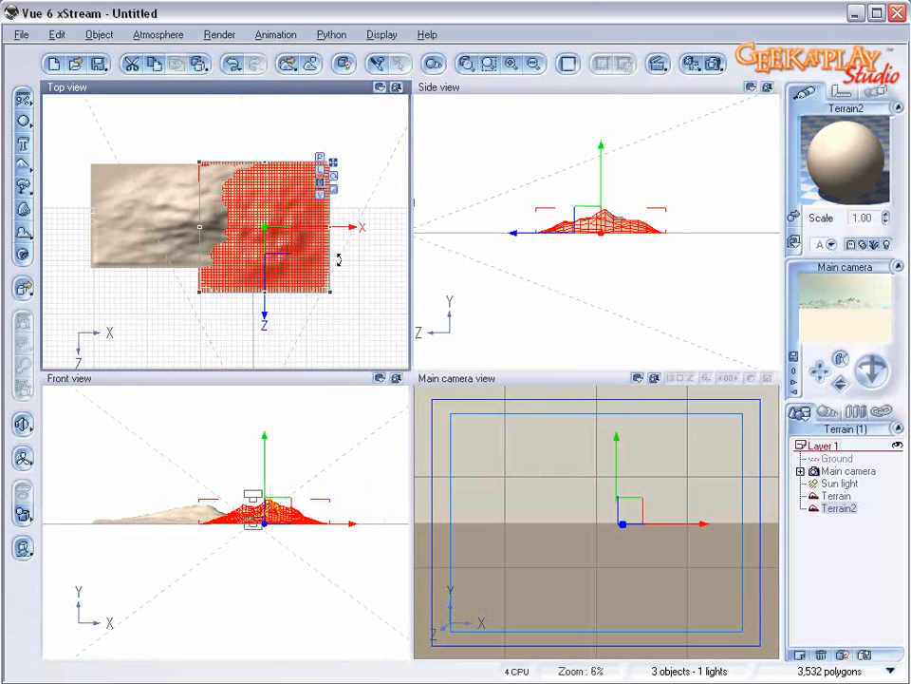
drag(338, 287, 348, 295)
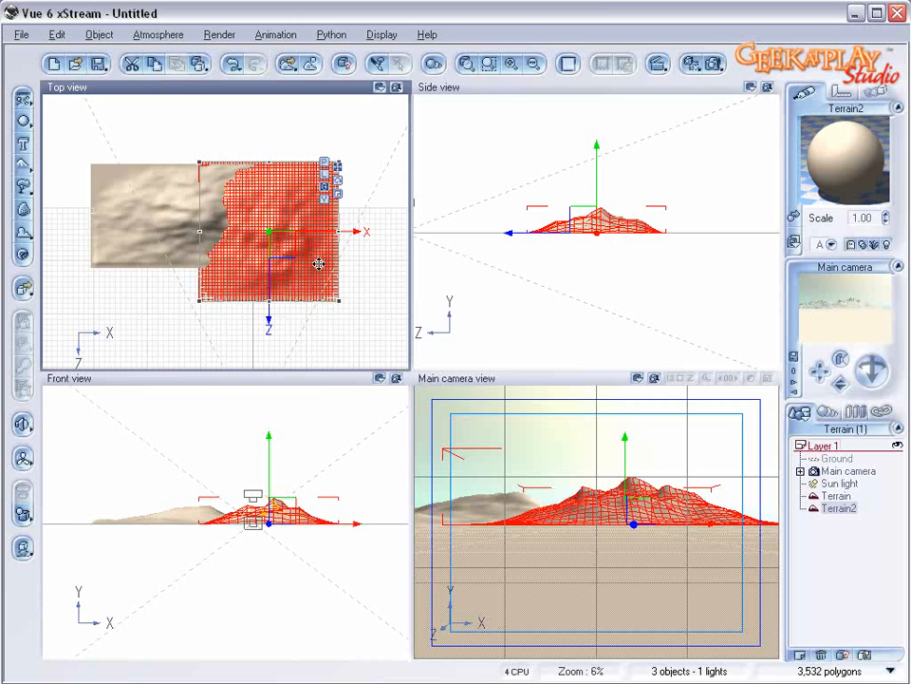
Step: Edit the second terrain, adding the default function at scale 25 and amplitude 25 and raising its resolution to 1024x1024
right_click(310, 252)
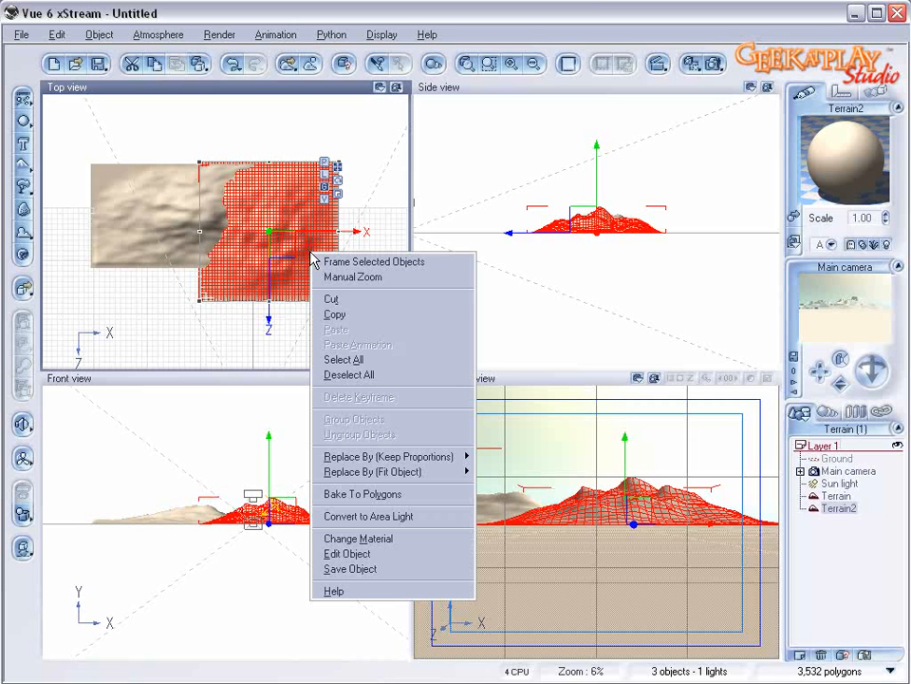
click(406, 556)
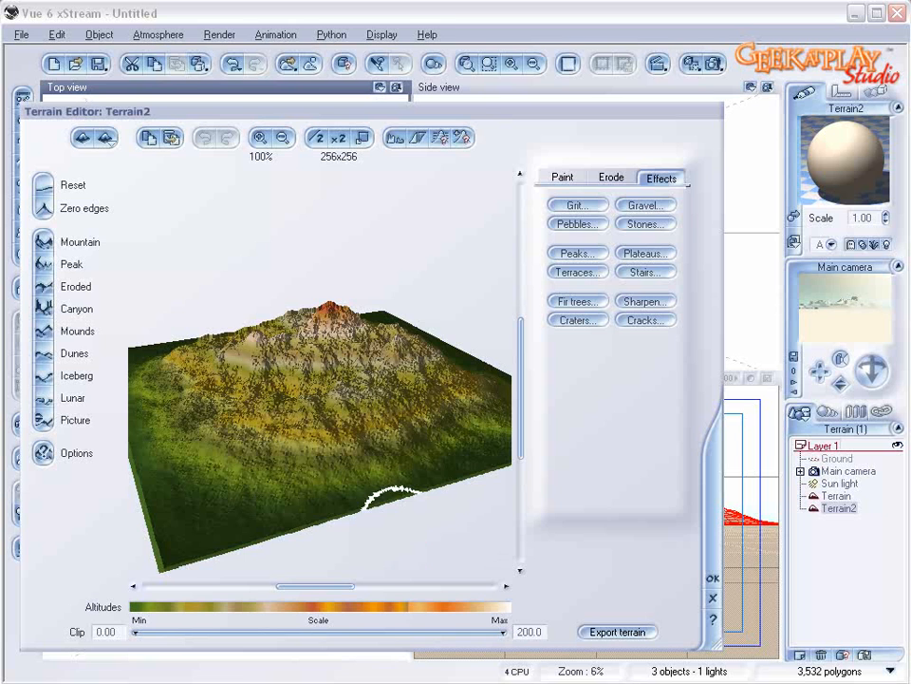
click(462, 137)
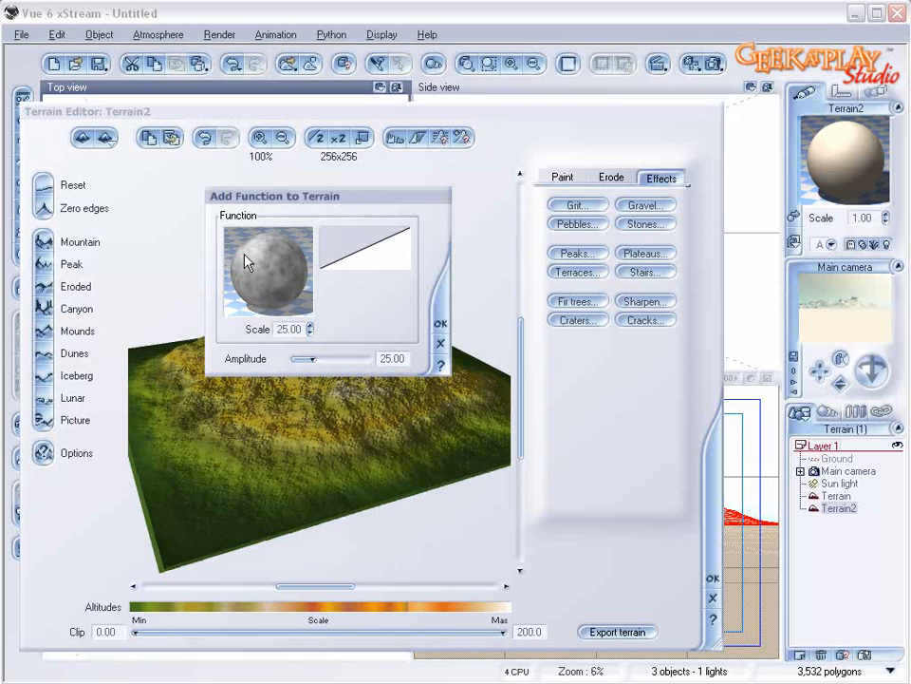
click(441, 323)
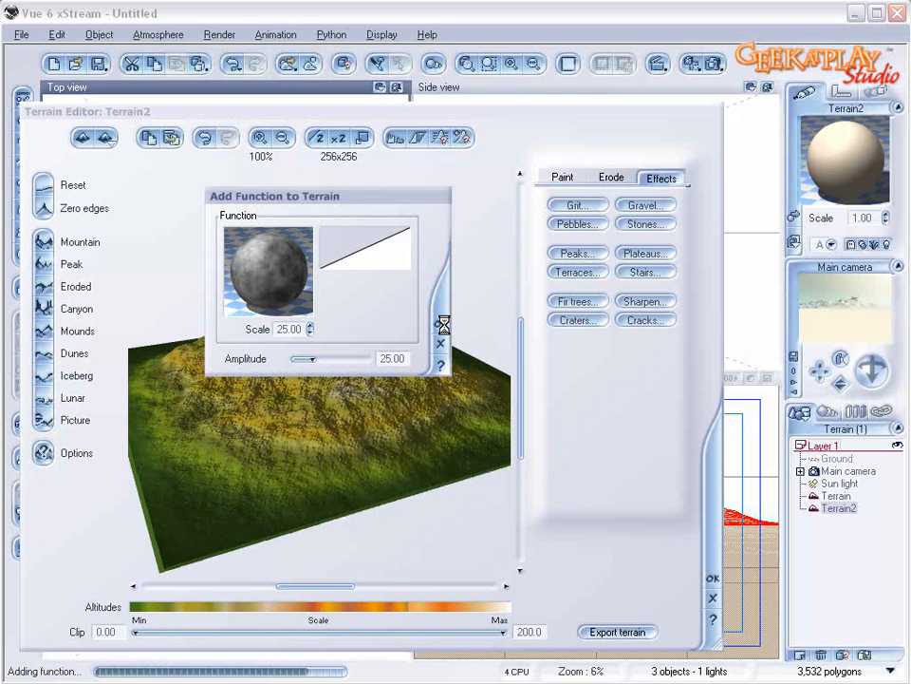
click(338, 137)
click(338, 137)
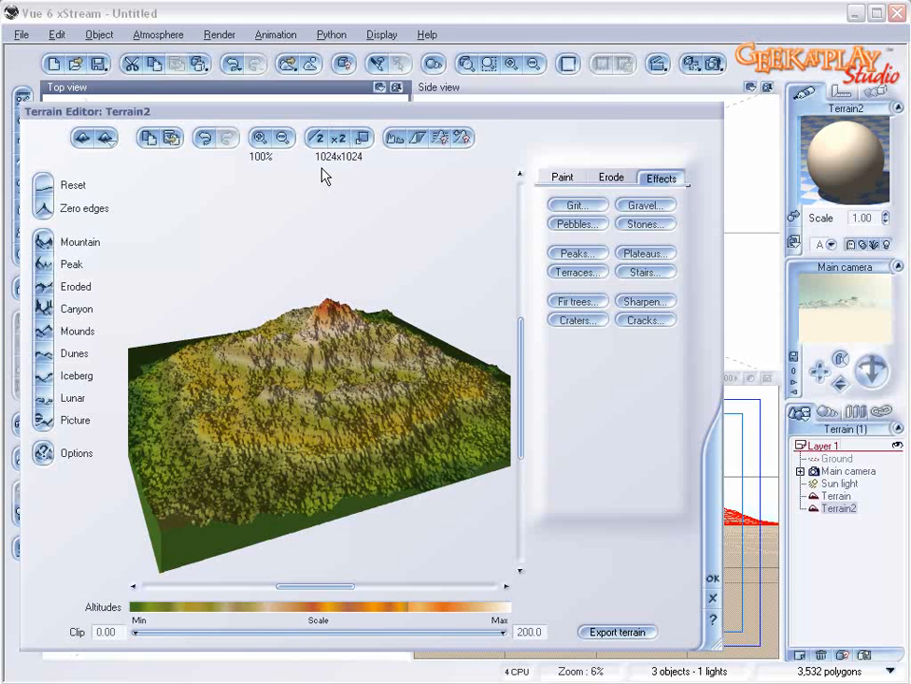
click(715, 575)
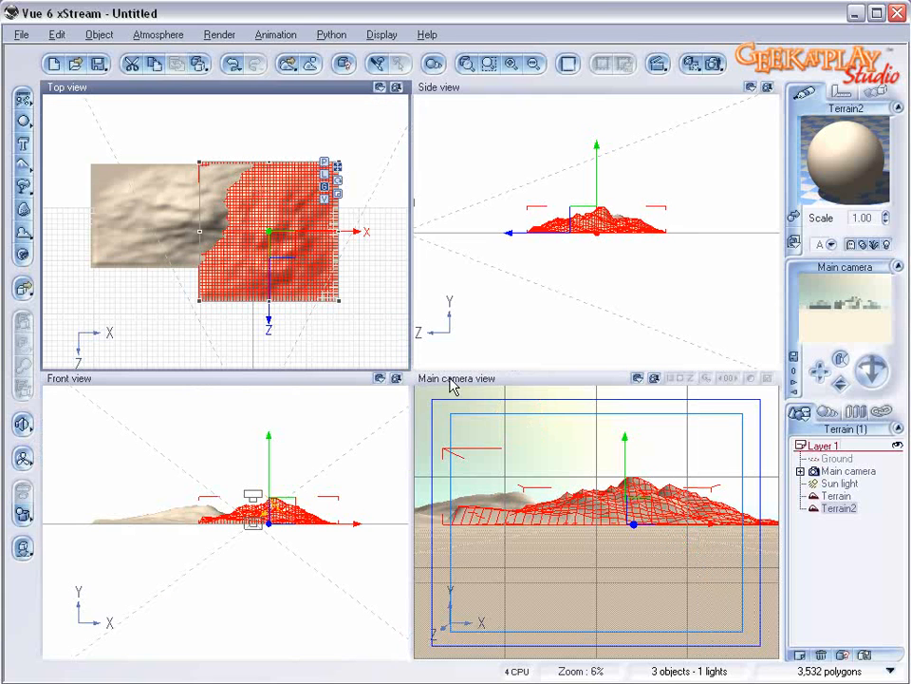
Step: Stretch the second terrain along X to roughly double width and move it back and left behind the first terrain
drag(337, 231, 441, 232)
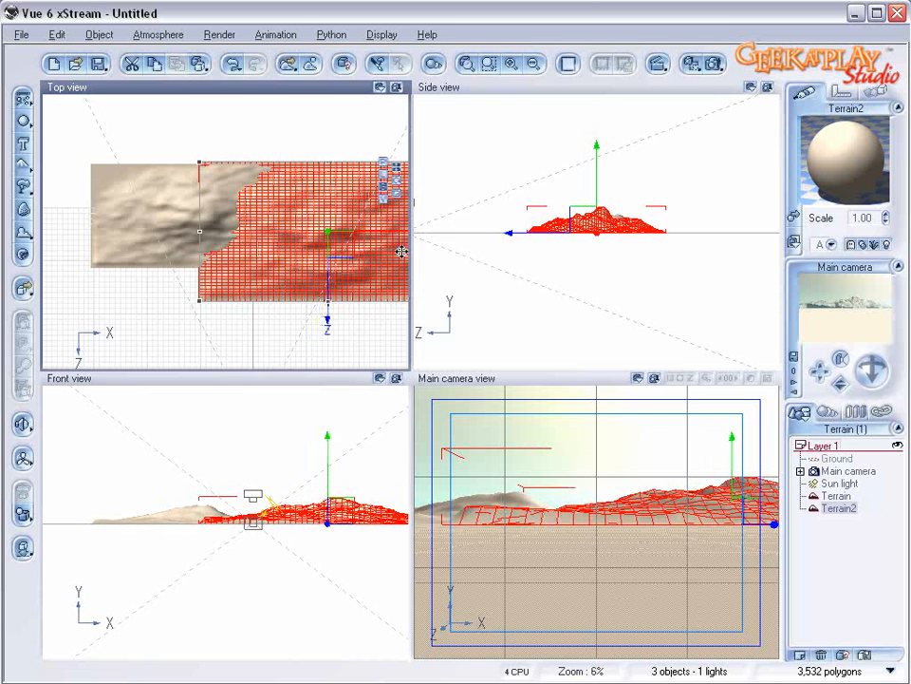
drag(319, 238, 306, 197)
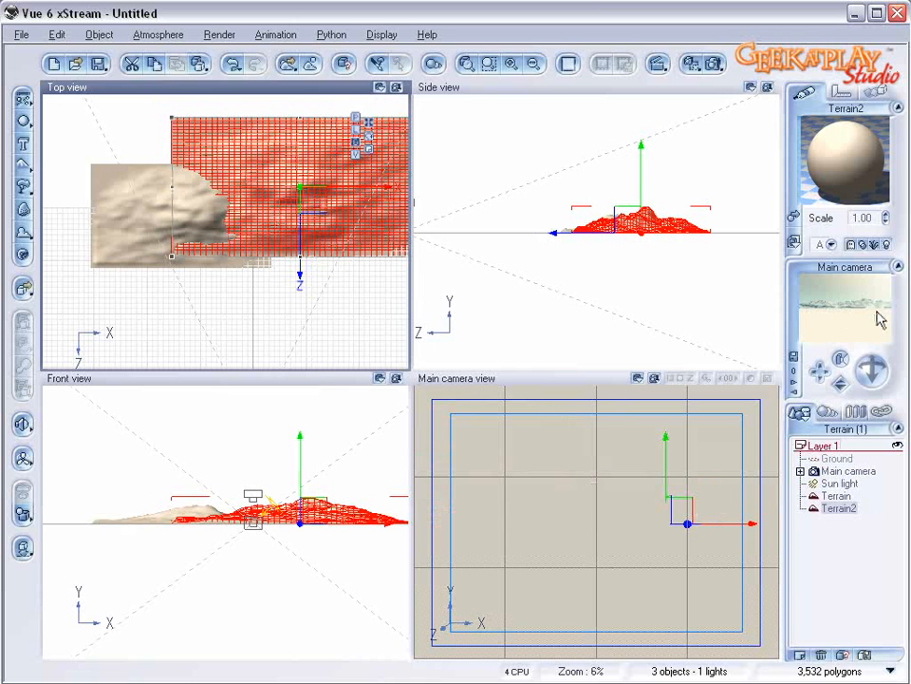
Step: Add a third, smaller terrain and position it closer to the camera, in front of the other two
click(20, 167)
drag(239, 243, 312, 290)
Step: Edit the third terrain, adding the default function at scale 25 and amplitude 25 and raising its resolution to 1024x1024
right_click(271, 279)
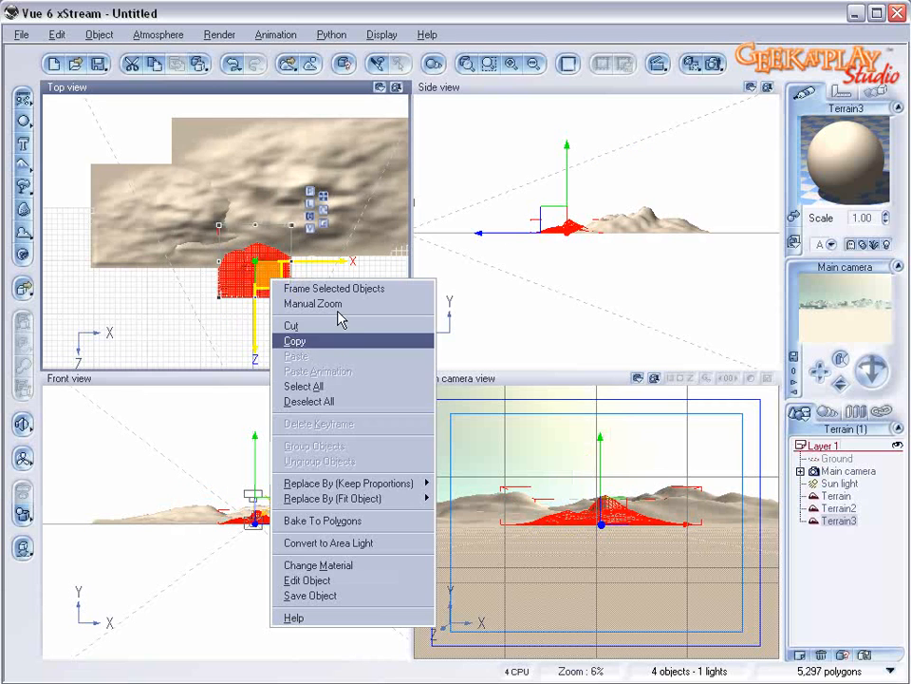
click(365, 581)
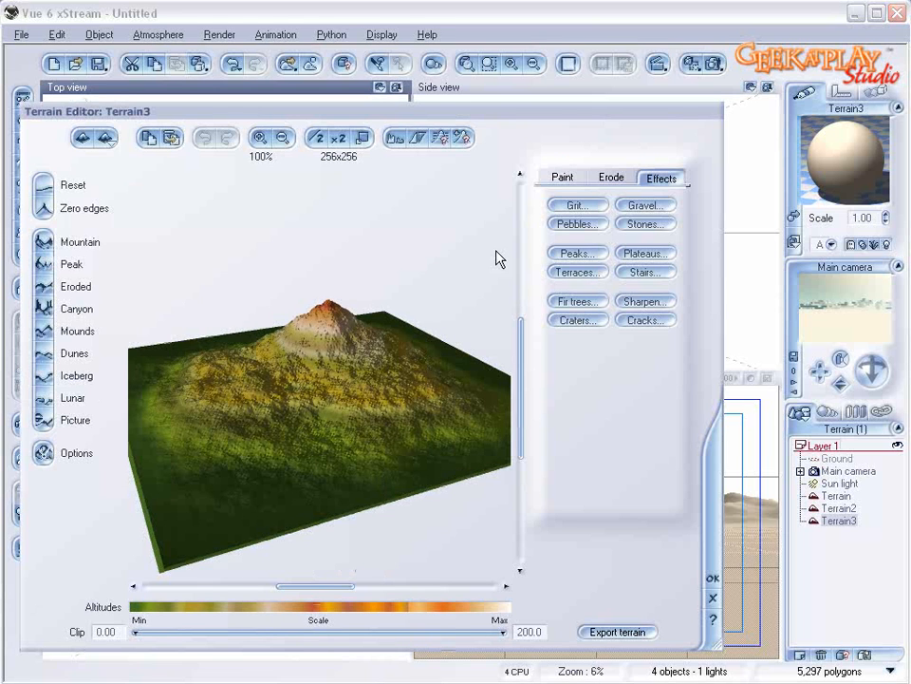
click(460, 138)
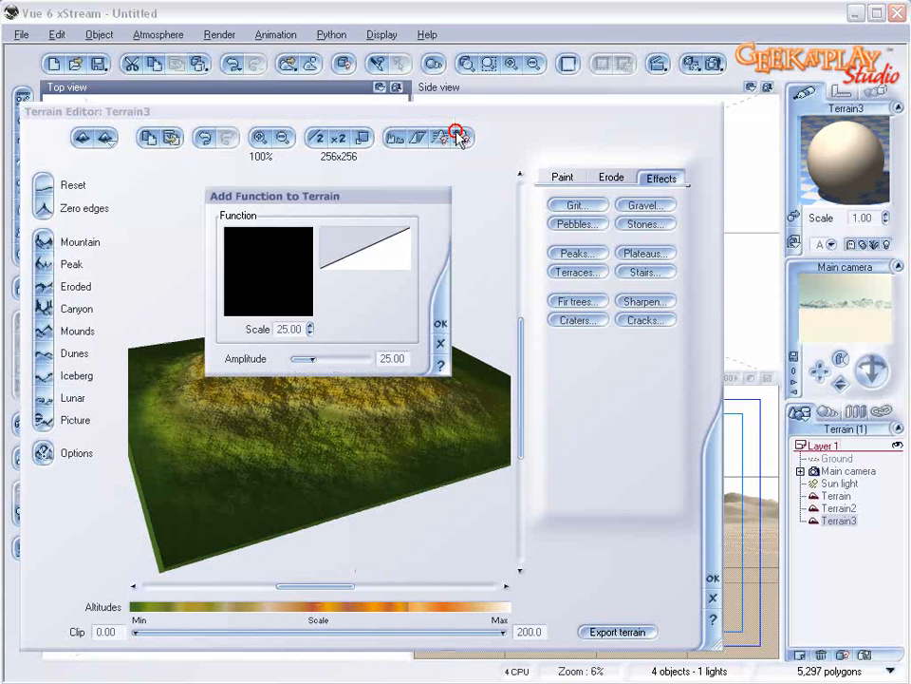
click(439, 323)
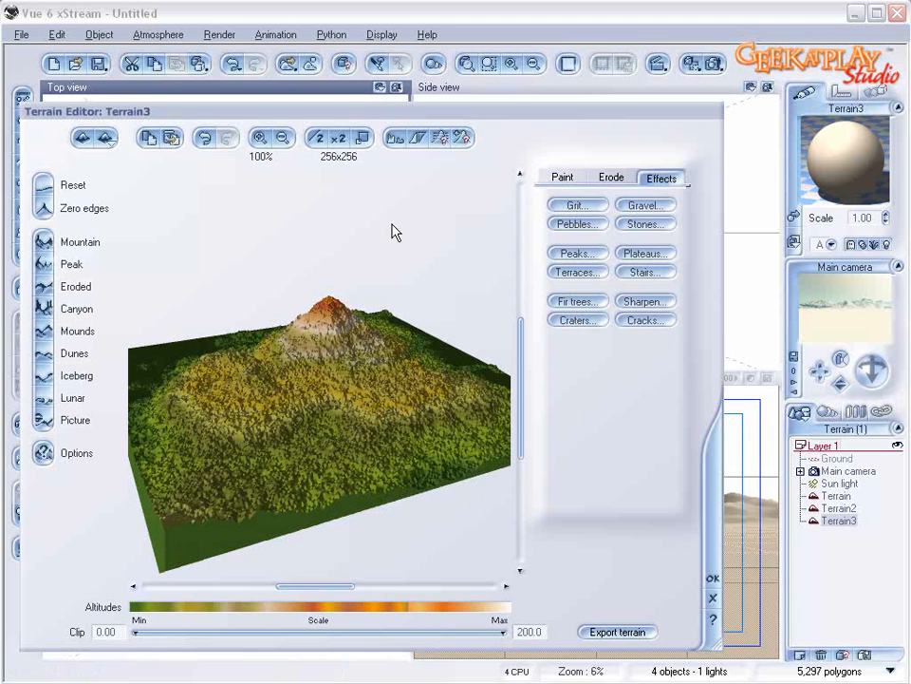
click(339, 140)
click(340, 140)
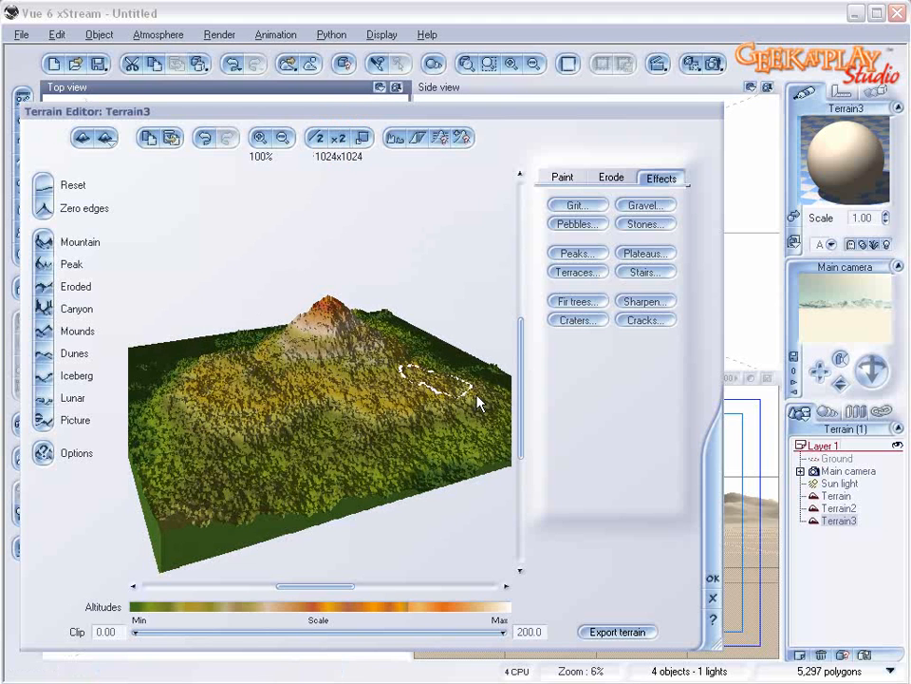
click(714, 577)
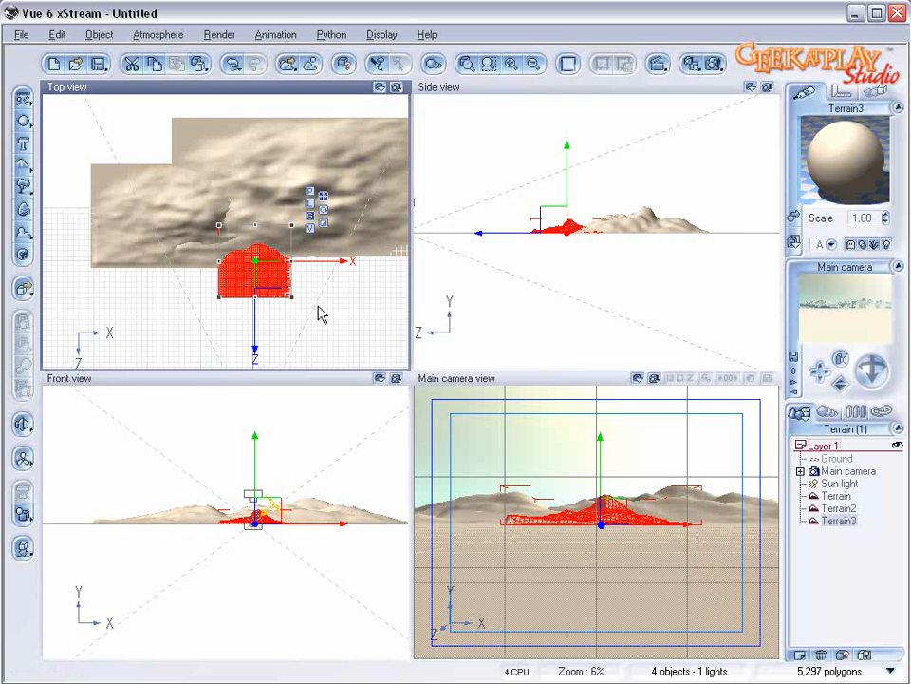
Step: Stretch the third terrain toward the camera and widen it on both sides along X
drag(258, 299, 258, 318)
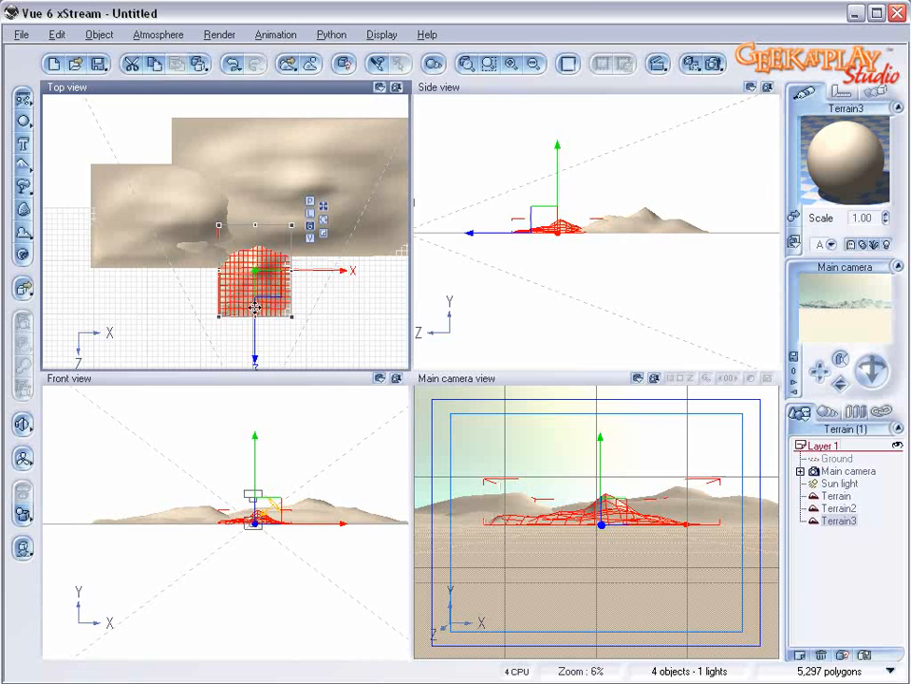
drag(220, 265, 211, 264)
drag(291, 271, 313, 273)
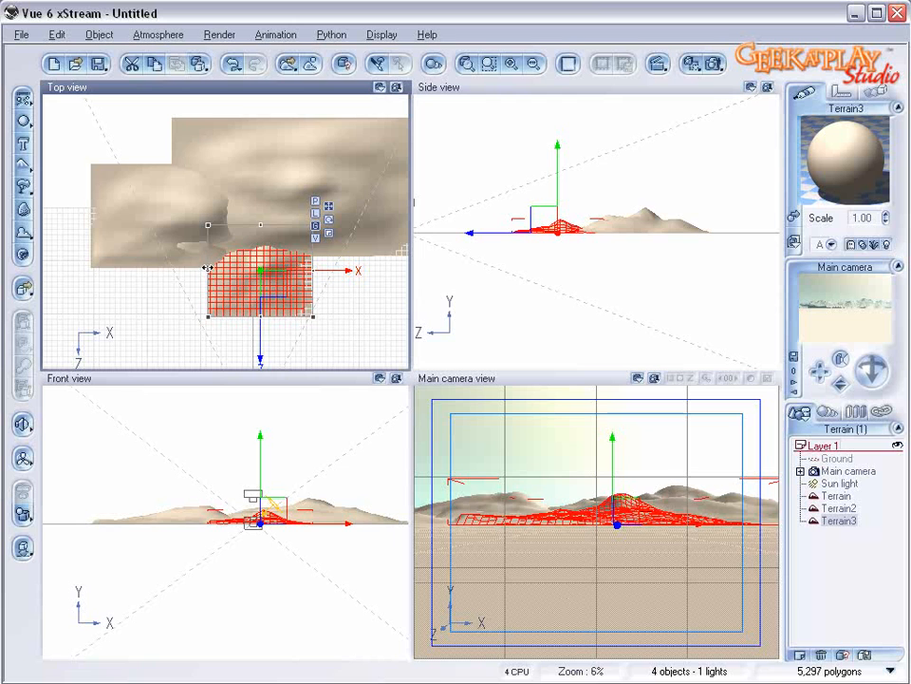
Step: Widen the third terrain on its negative X side and stretch its front edge farther toward the camera
drag(208, 271, 183, 269)
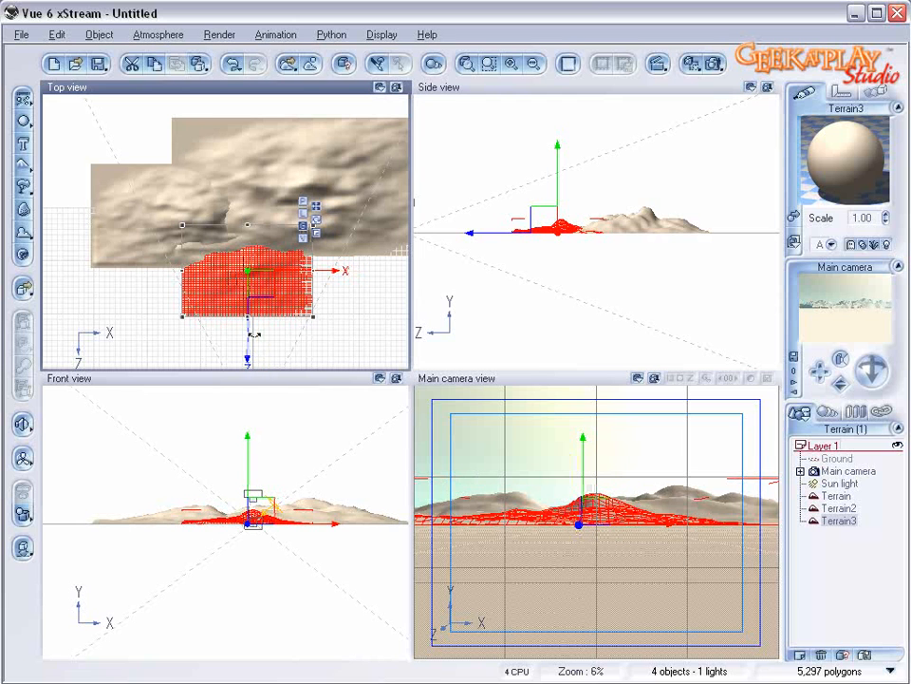
drag(247, 317, 251, 325)
right_drag(388, 322, 405, 213)
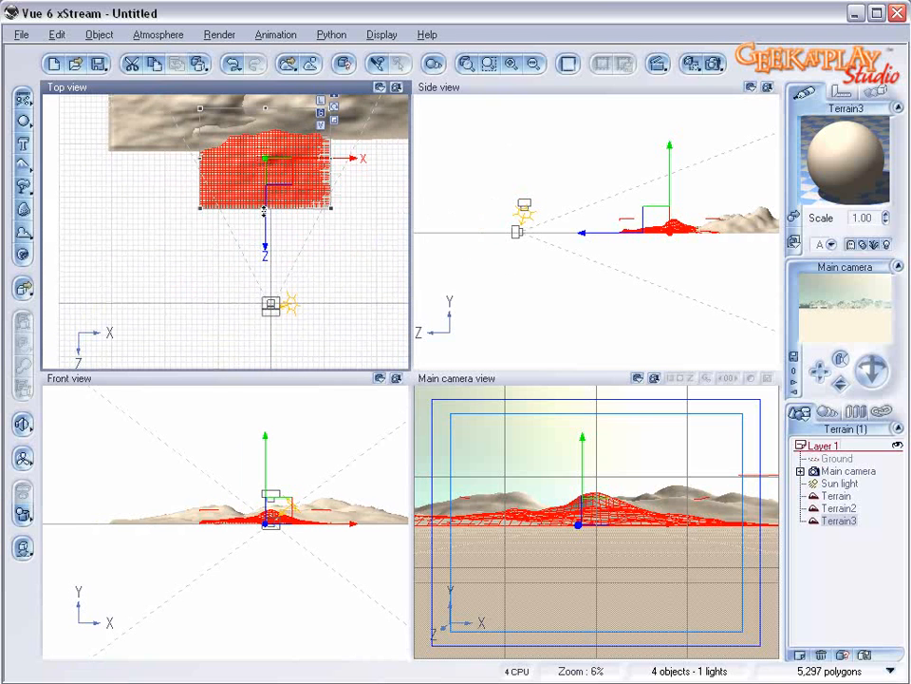
right_drag(316, 197, 319, 288)
drag(266, 197, 267, 171)
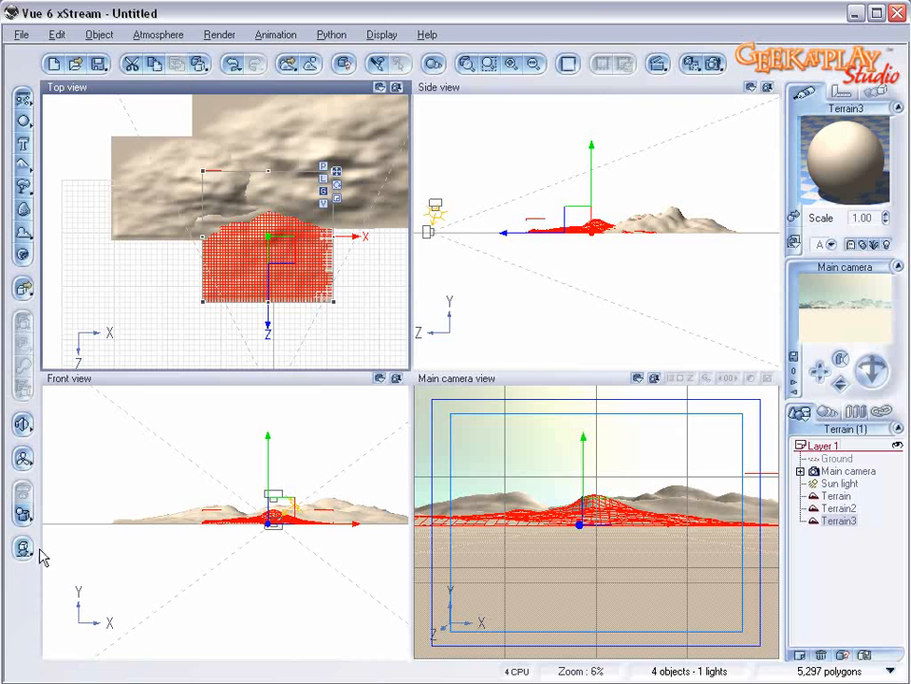
Step: Try to drop Terrain3, Terrain and Terrain2 in turn, dismissing each alert
click(23, 424)
click(459, 357)
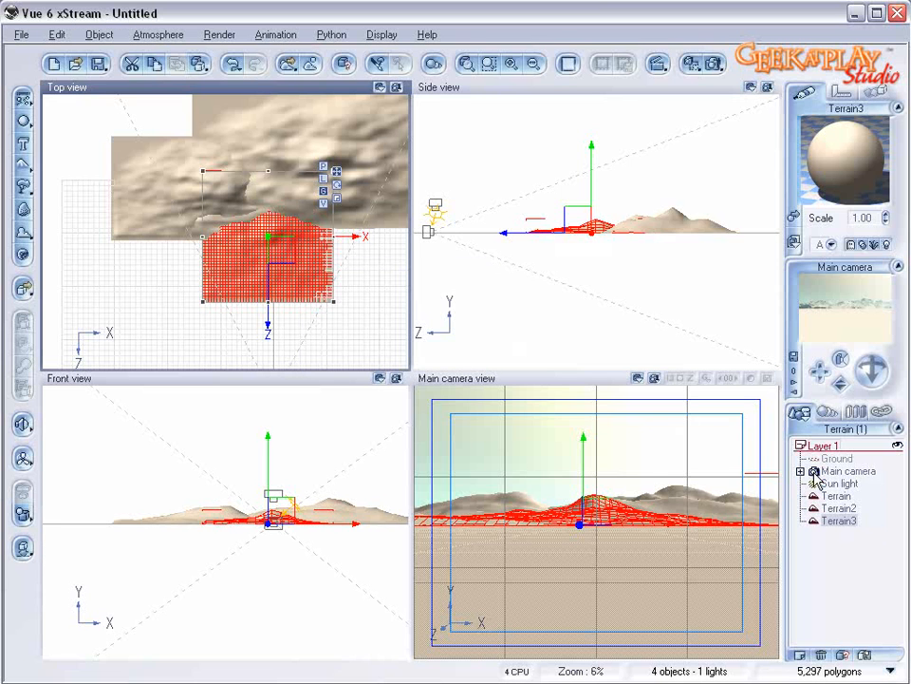
click(836, 495)
click(26, 548)
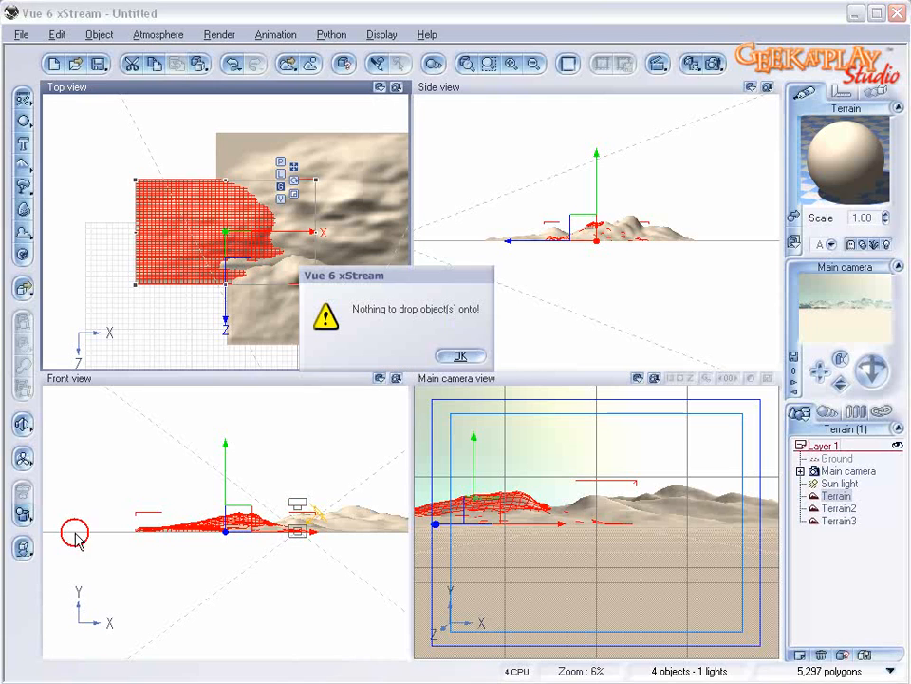
click(470, 358)
click(835, 508)
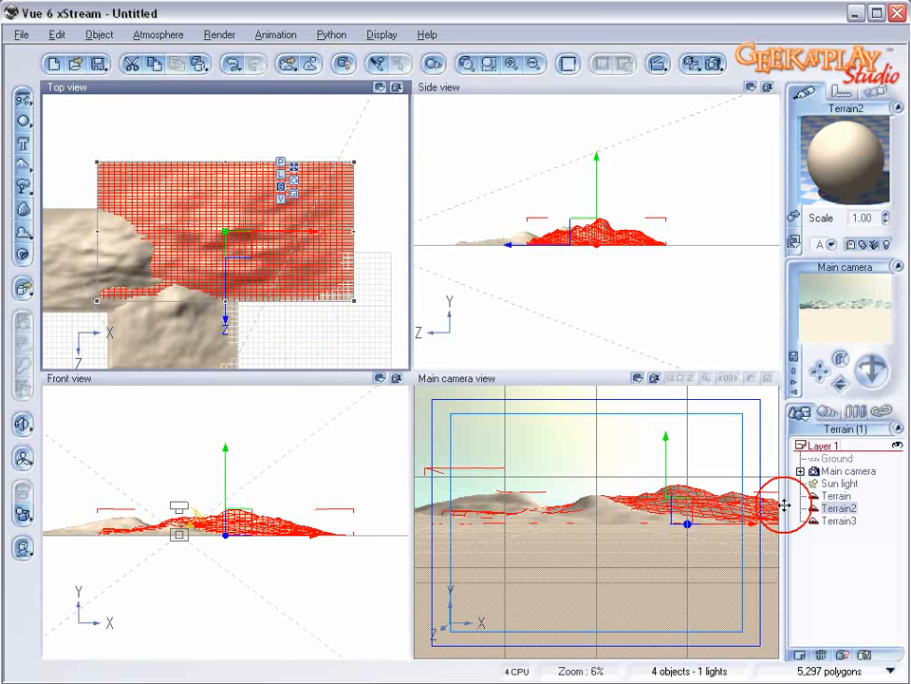
click(22, 548)
click(454, 355)
Step: Add a fourth terrain between the camera and the third terrain and scale it up to more than double its size
scroll(343, 175, up, 5)
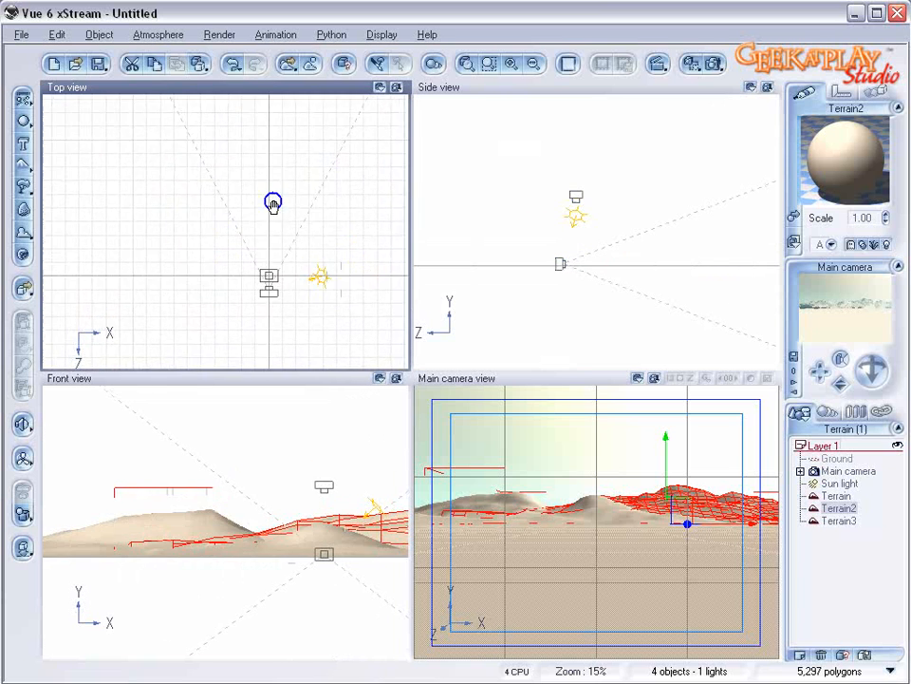
right_drag(343, 175, 228, 267)
scroll(226, 259, down, 2)
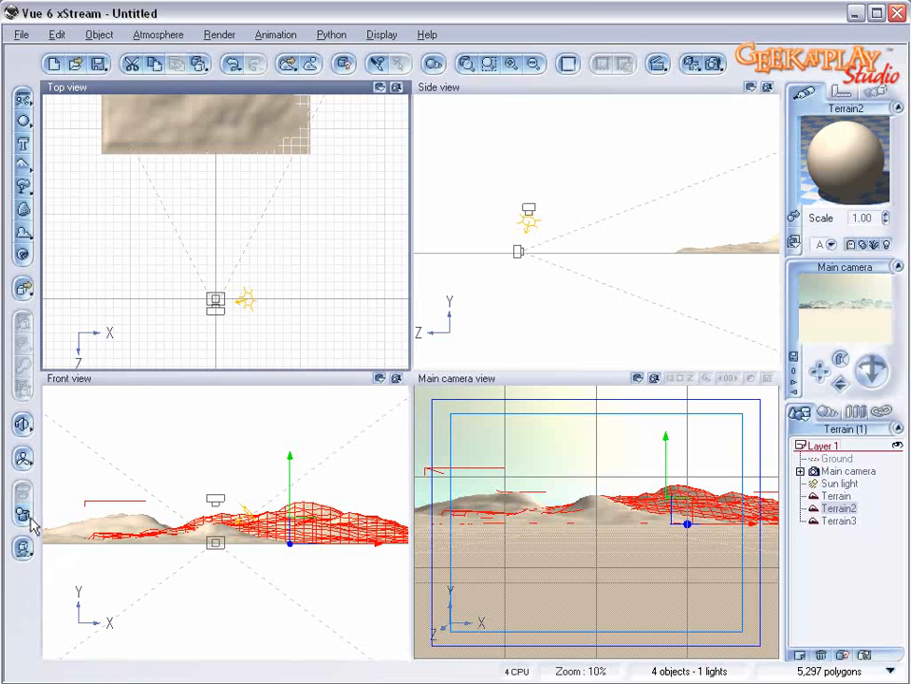
click(21, 163)
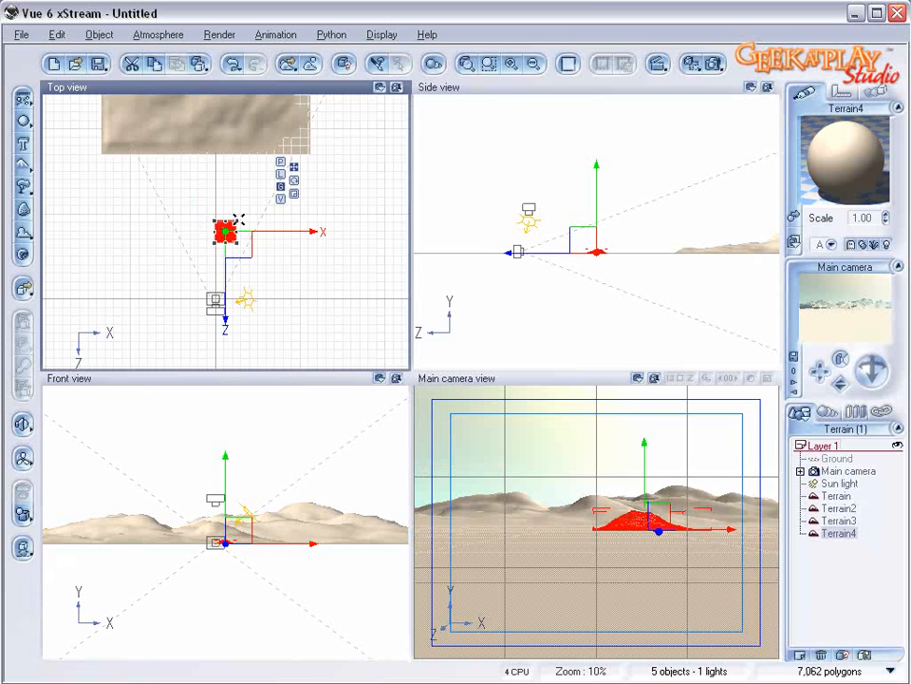
drag(237, 220, 272, 188)
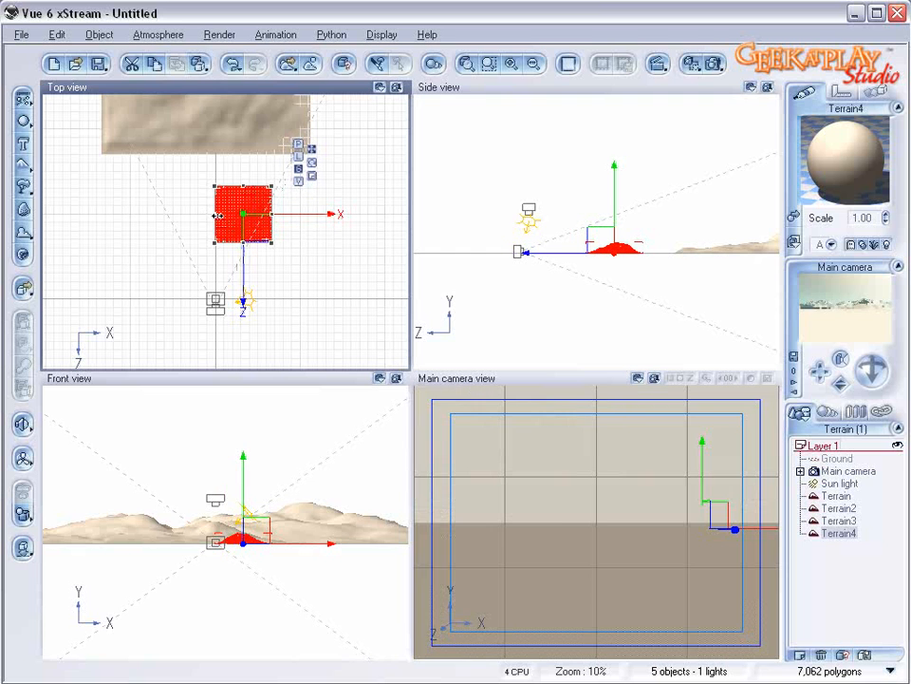
Step: Stretch the fourth terrain along X across the camera's view and along Z from the third terrain's edge to just behind the camera
drag(217, 216, 152, 216)
drag(210, 187, 207, 158)
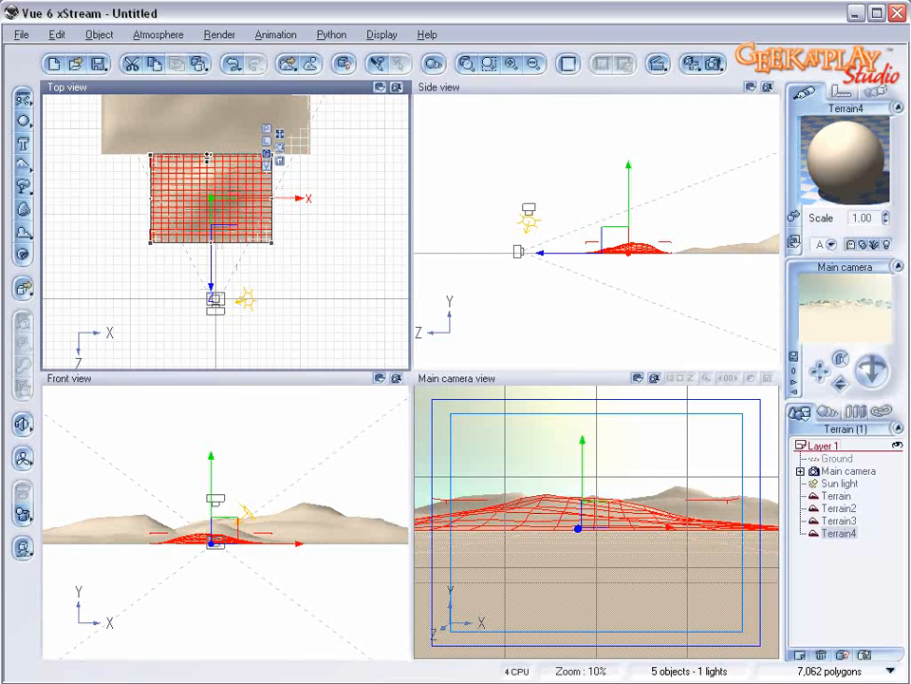
drag(150, 199, 144, 200)
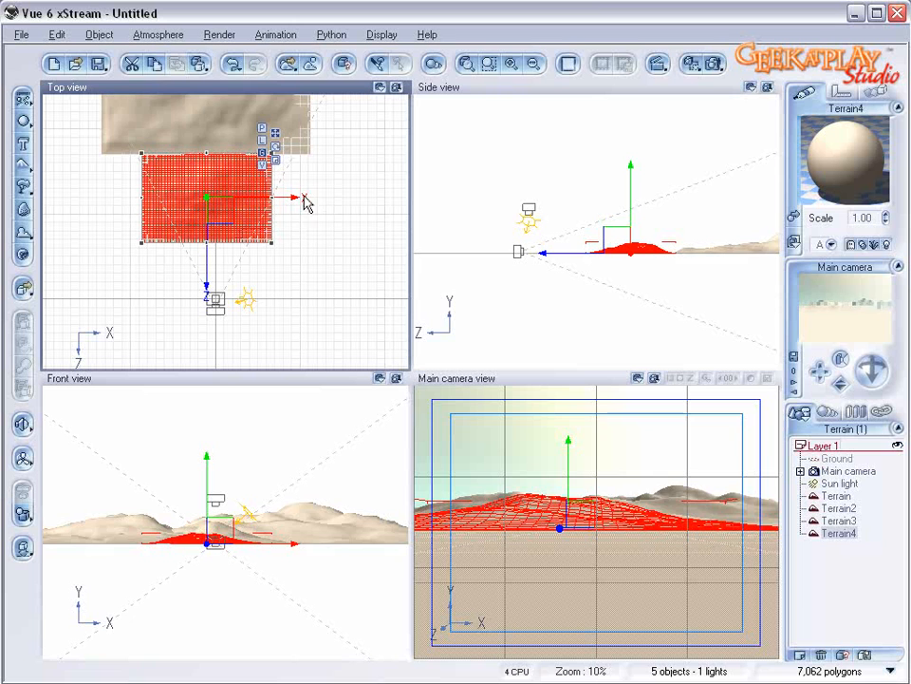
drag(281, 197, 287, 197)
drag(211, 242, 209, 320)
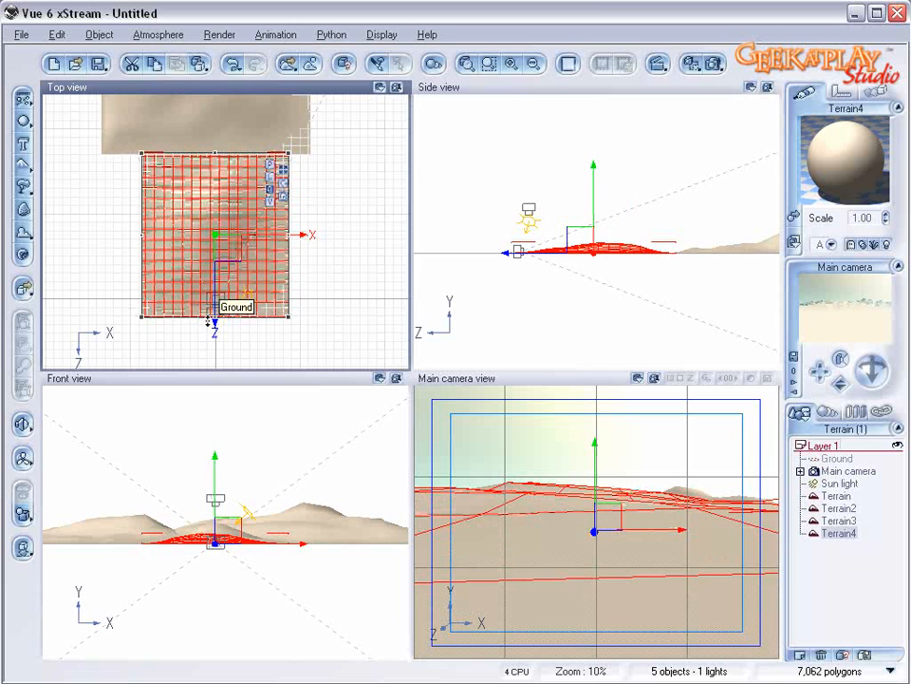
Step: Open the fourth terrain for editing, reset it to a flat surface and raise its resolution to 1024x1024
right_click(262, 217)
click(368, 522)
drag(394, 329, 382, 370)
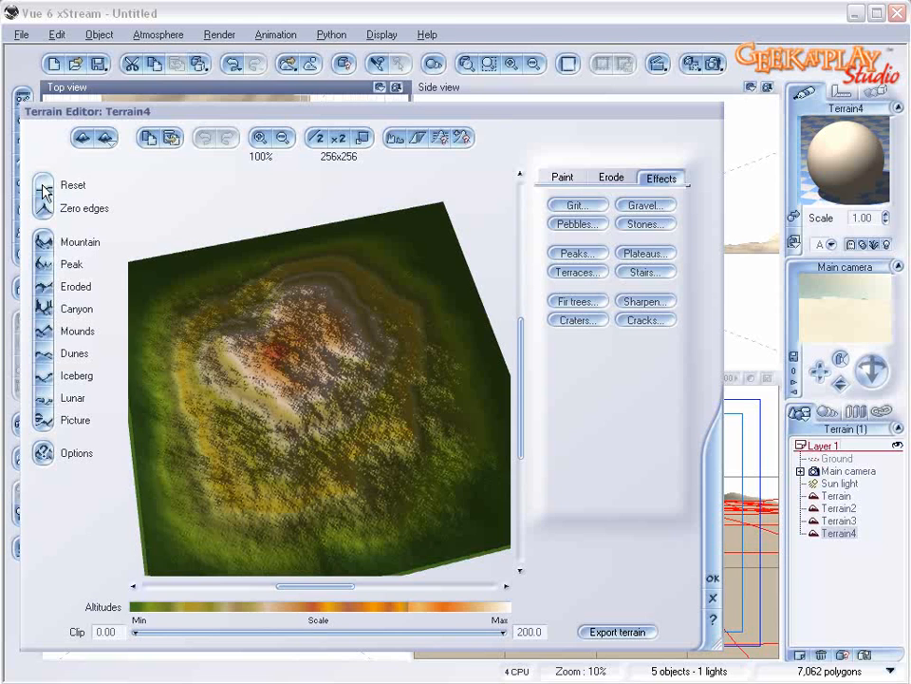
click(42, 186)
mouse_move(374, 260)
mouse_down()
mouse_move(367, 267)
mouse_move(367, 242)
mouse_move(358, 248)
mouse_move(364, 253)
mouse_up()
click(341, 140)
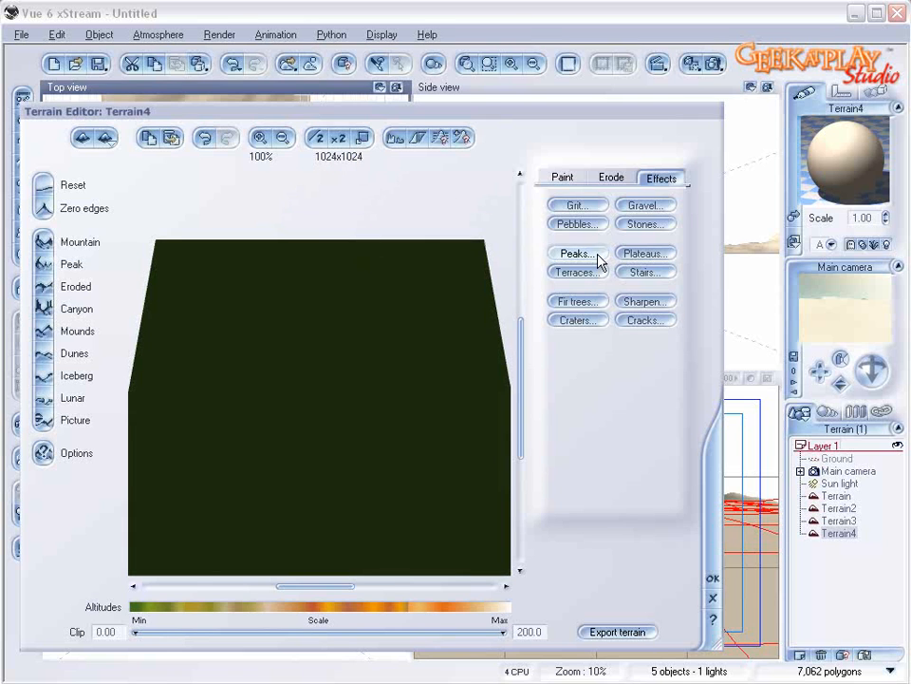
Step: Paint low mounds scattered across the flat terrain with the airbrush in Raise mode
click(562, 179)
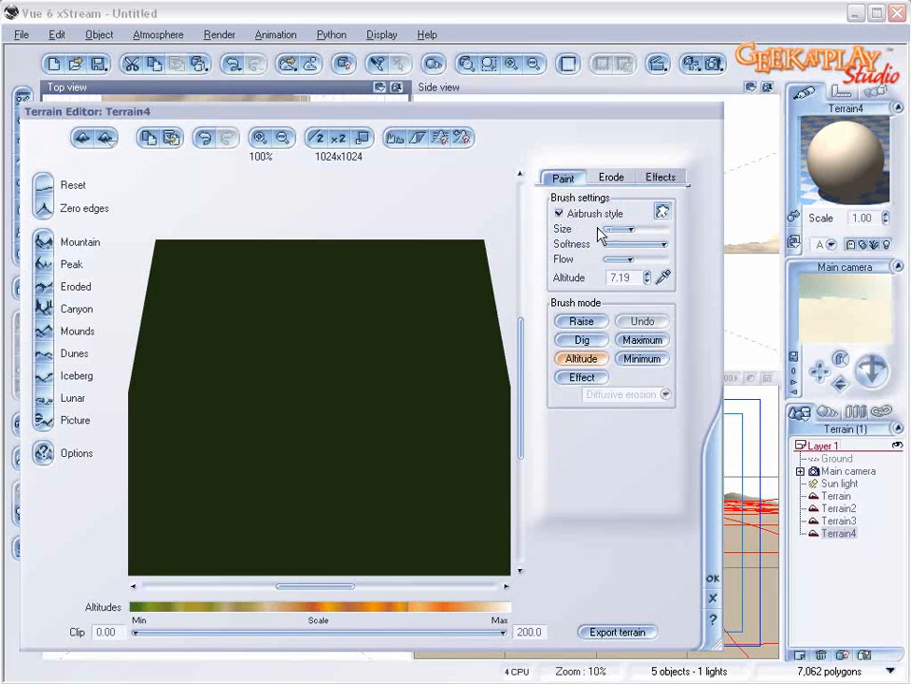
click(590, 323)
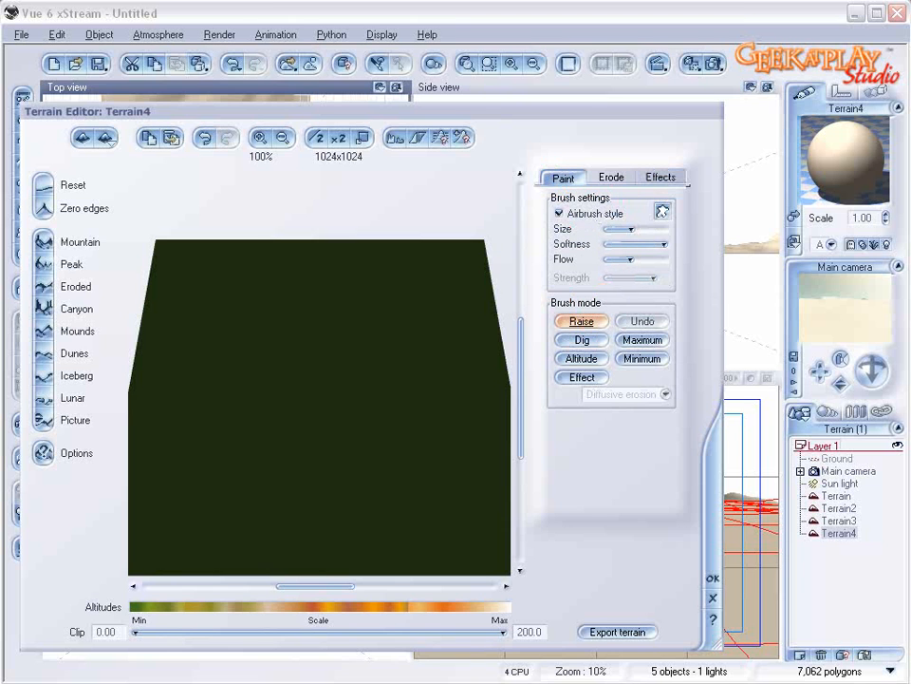
click(408, 294)
click(240, 307)
click(303, 371)
click(325, 295)
click(192, 458)
click(422, 457)
click(334, 499)
Step: Reduce the brush size slightly and raise additional smaller mounds in the gaps between the first ones
mouse_move(368, 488)
right_down()
mouse_move(362, 438)
mouse_move(362, 466)
right_up()
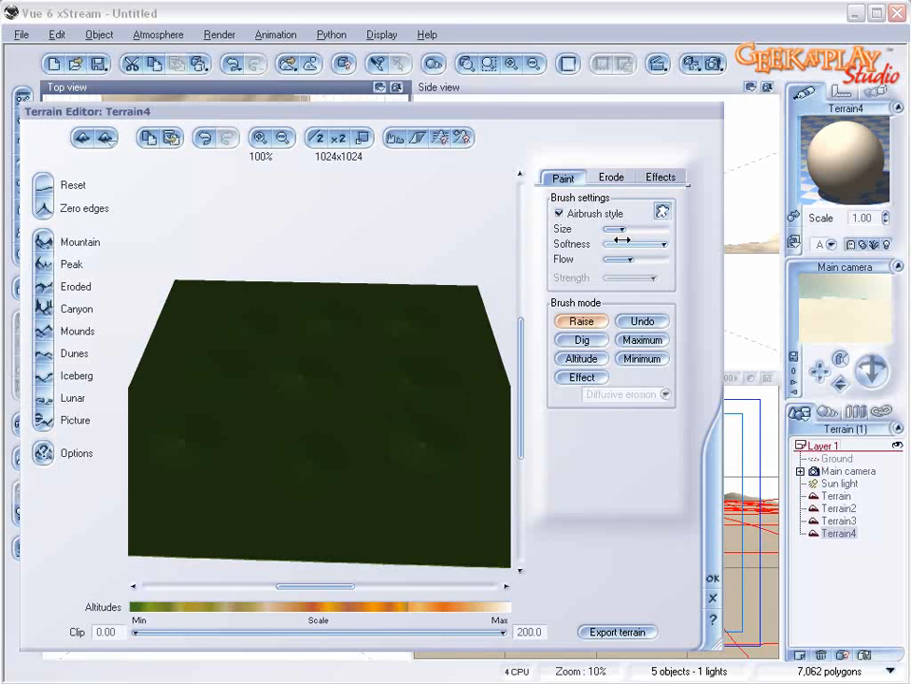
click(371, 542)
click(284, 501)
click(259, 391)
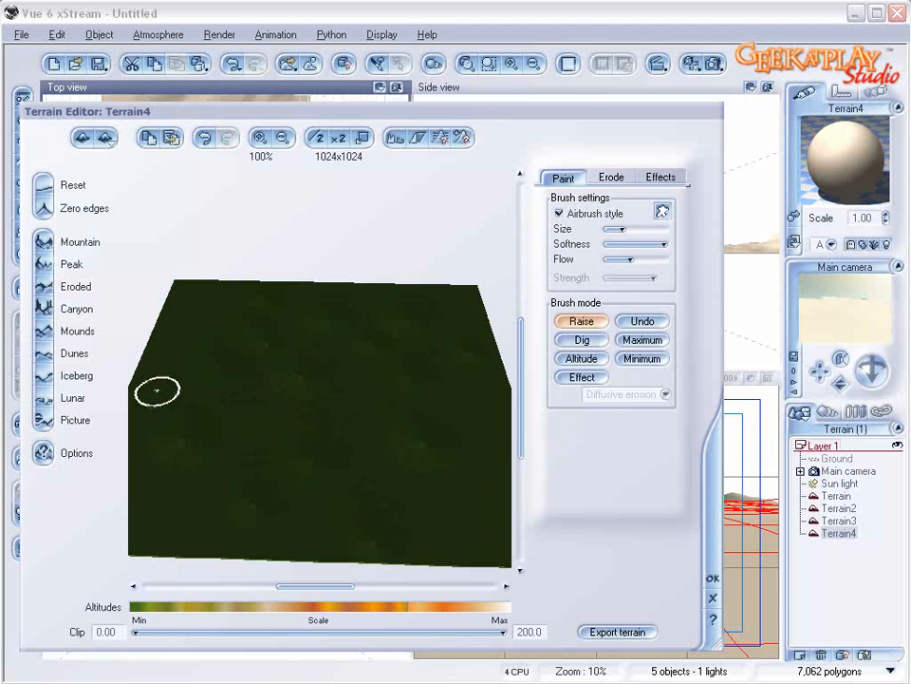
click(390, 472)
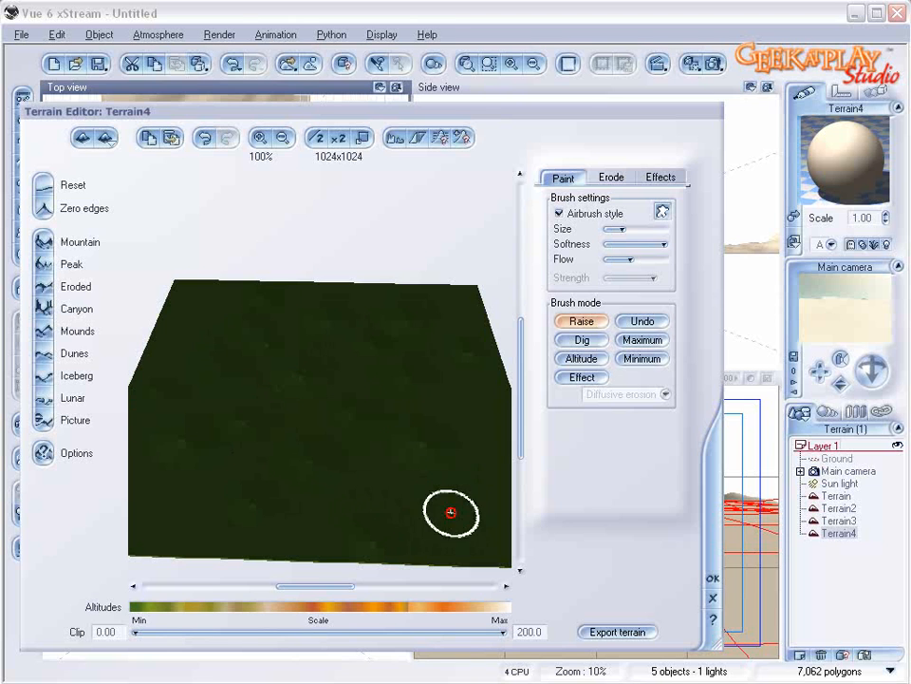
Step: Apply the Stones effect repeatedly to roughen the painted mounds
click(680, 180)
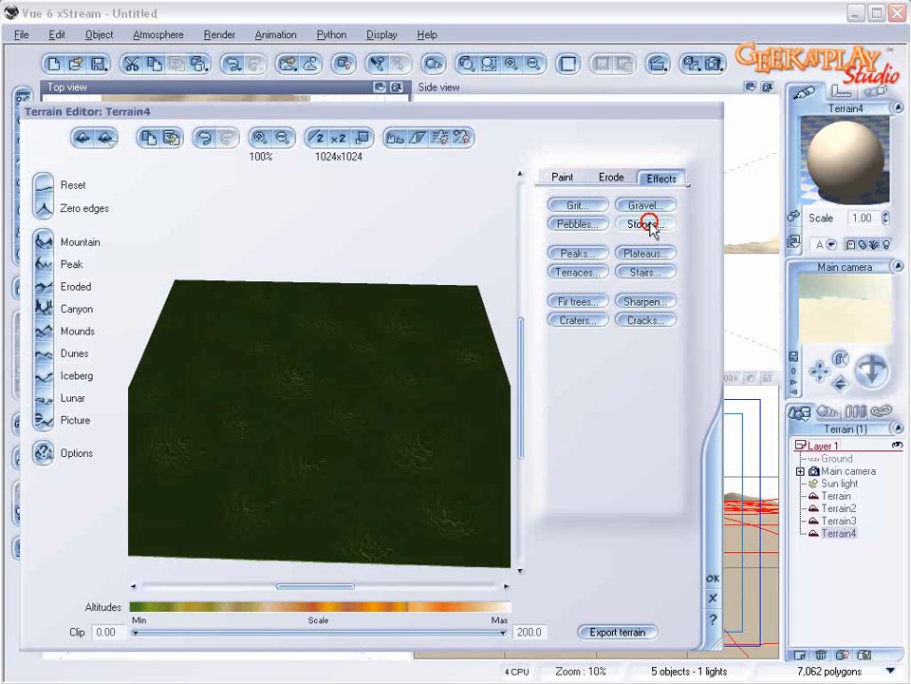
mouse_move(427, 382)
mouse_down()
mouse_move(433, 350)
mouse_move(432, 384)
mouse_up()
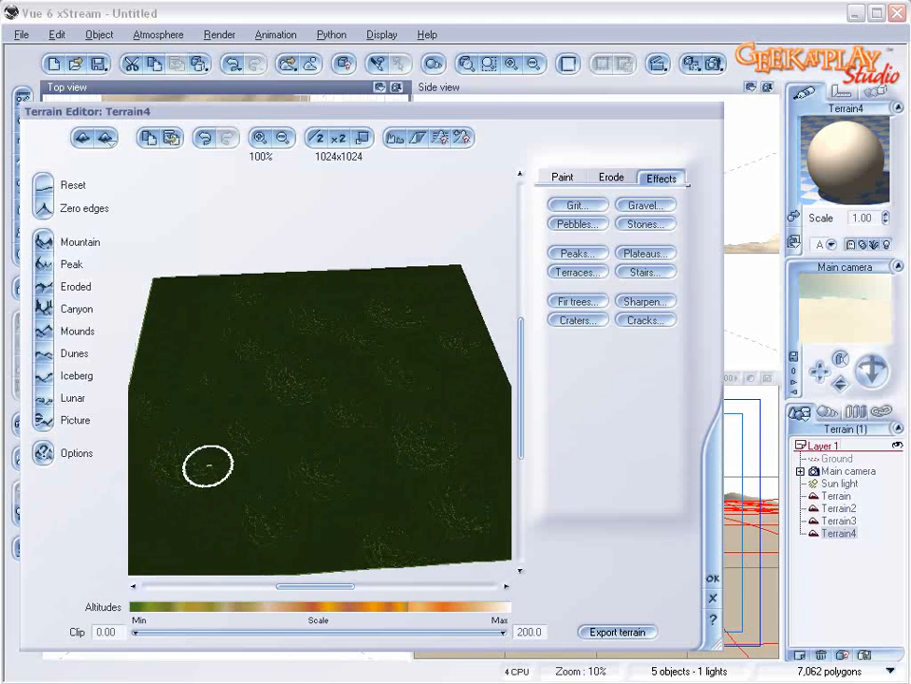
click(645, 223)
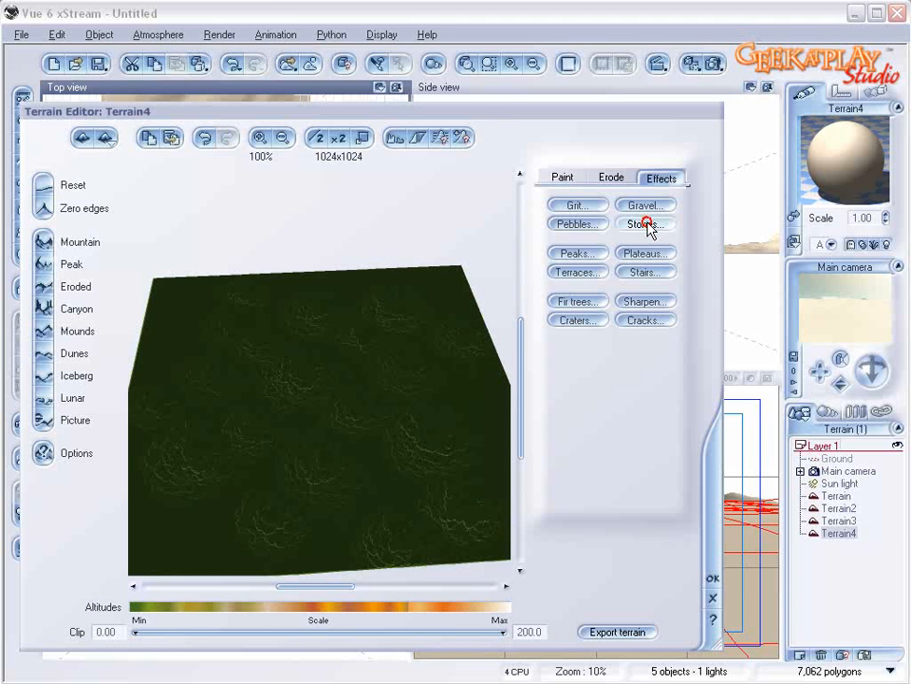
mouse_move(328, 384)
mouse_down()
mouse_move(331, 376)
mouse_move(320, 397)
mouse_up()
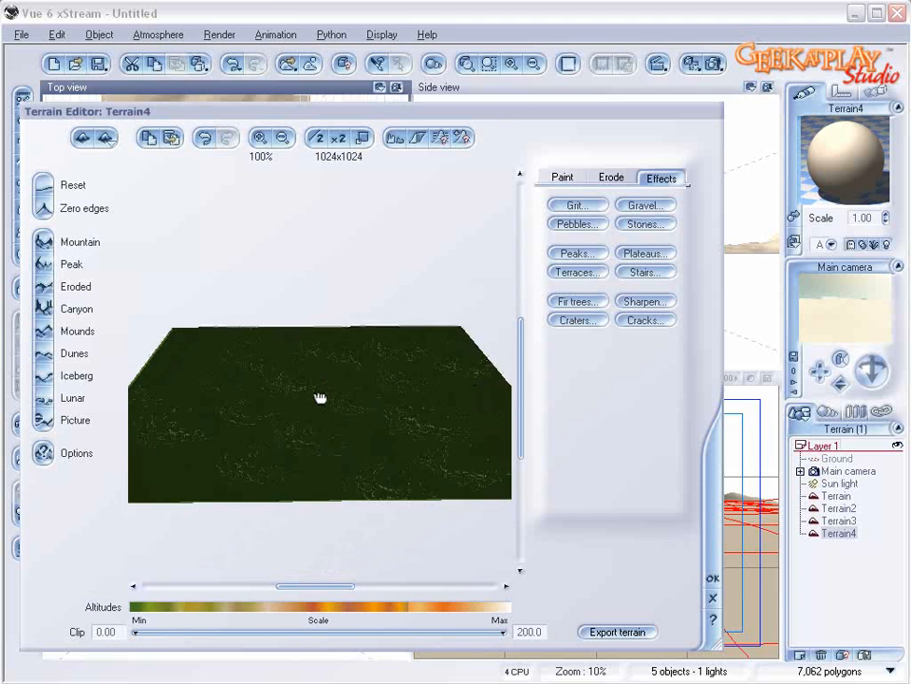
Step: Clip the terrain's minimum altitude at 0.48 to leave only separate mounds, and accept the terrain edits
drag(135, 631, 137, 632)
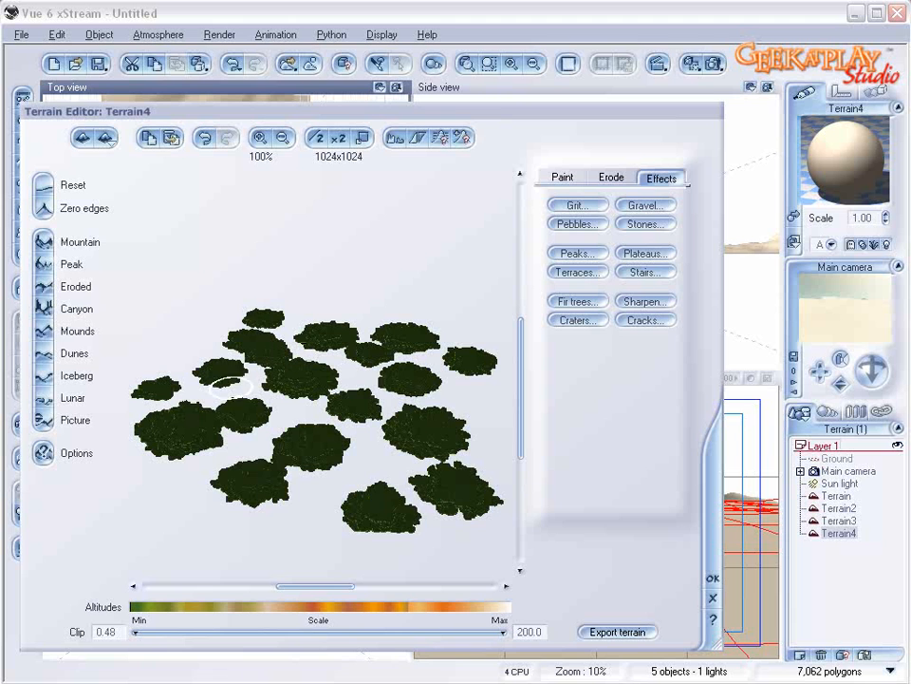
mouse_move(426, 467)
right_down()
mouse_move(426, 442)
mouse_move(436, 460)
right_up()
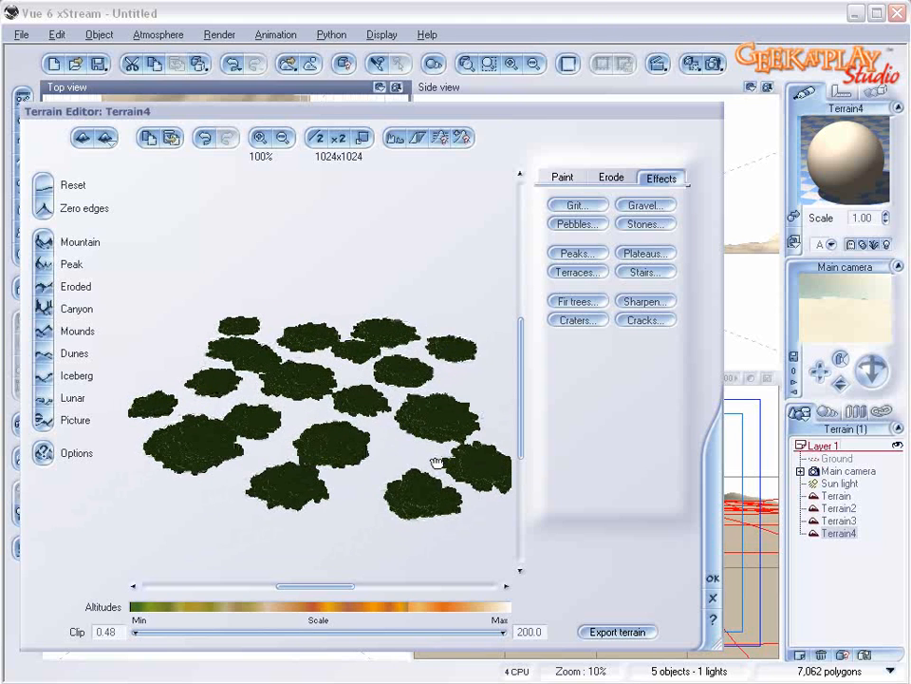
click(713, 578)
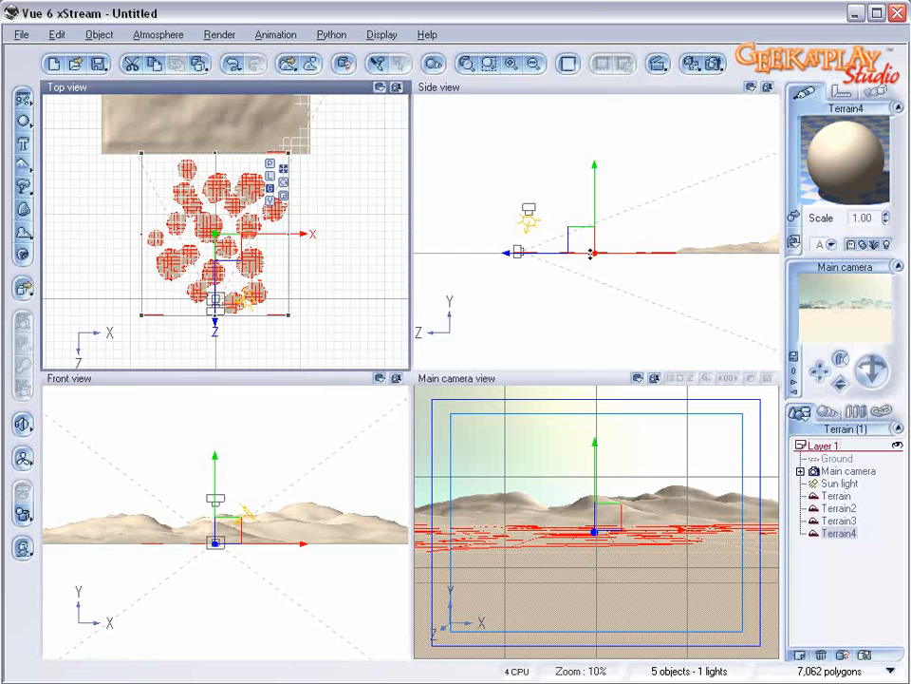
Step: Select the main camera and raise it along Y to 10.32 m
scroll(591, 253, up, 4)
scroll(590, 254, down, 3)
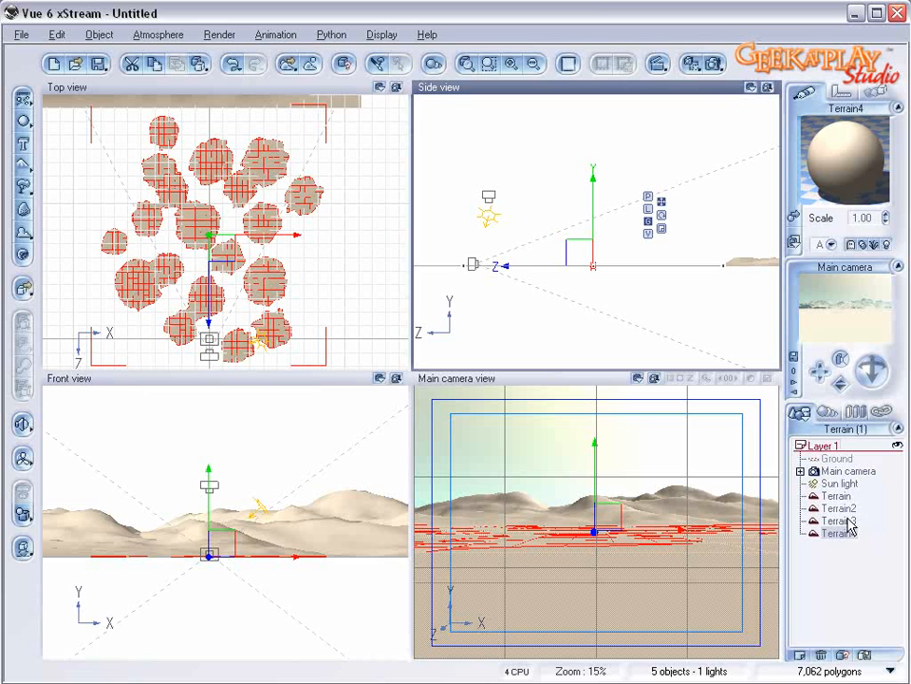
click(846, 471)
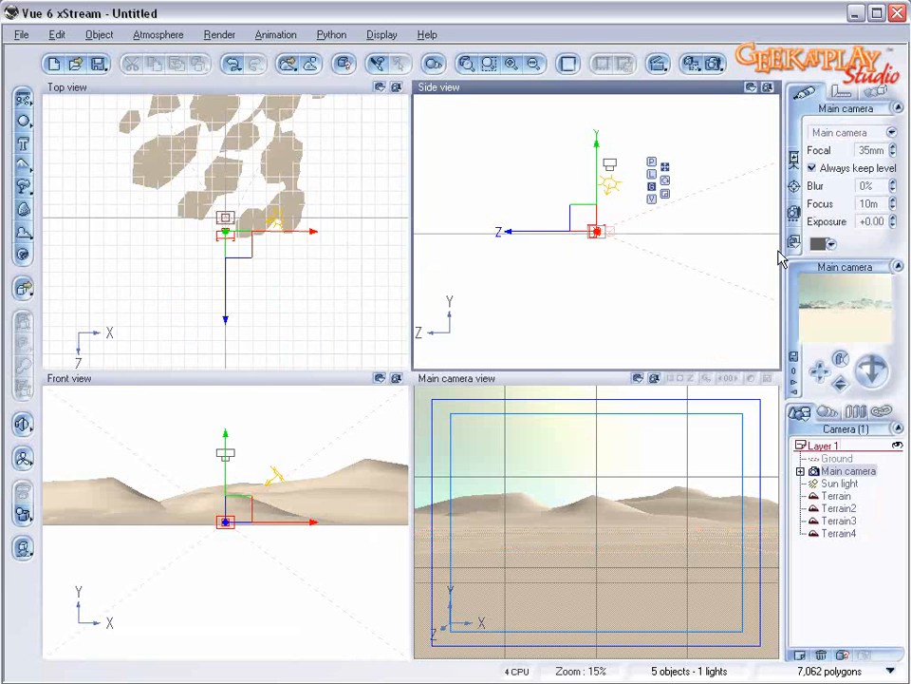
click(841, 92)
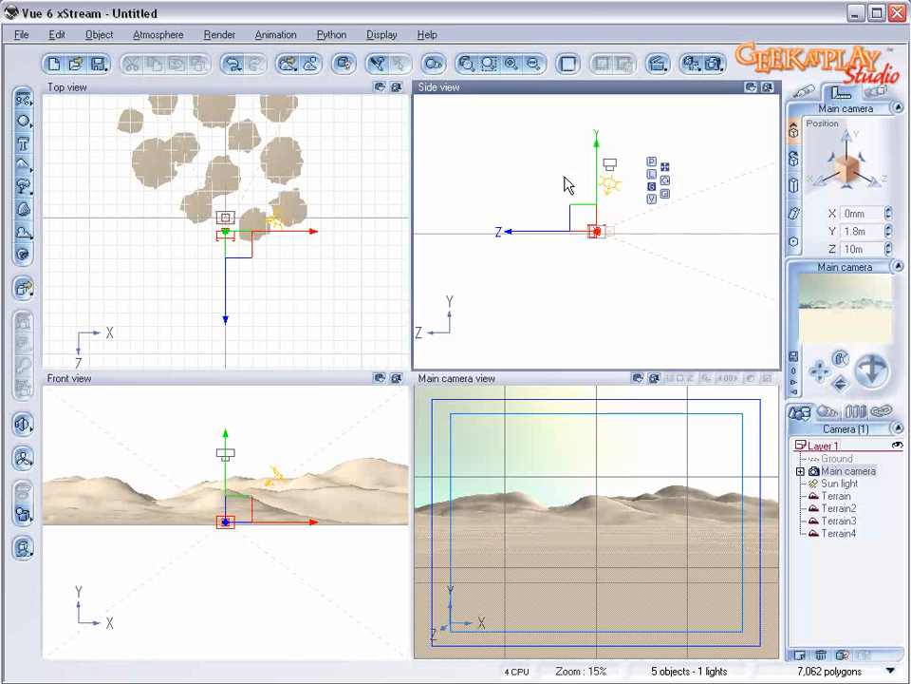
mouse_move(602, 181)
mouse_down()
mouse_move(599, 157)
mouse_move(600, 168)
mouse_up()
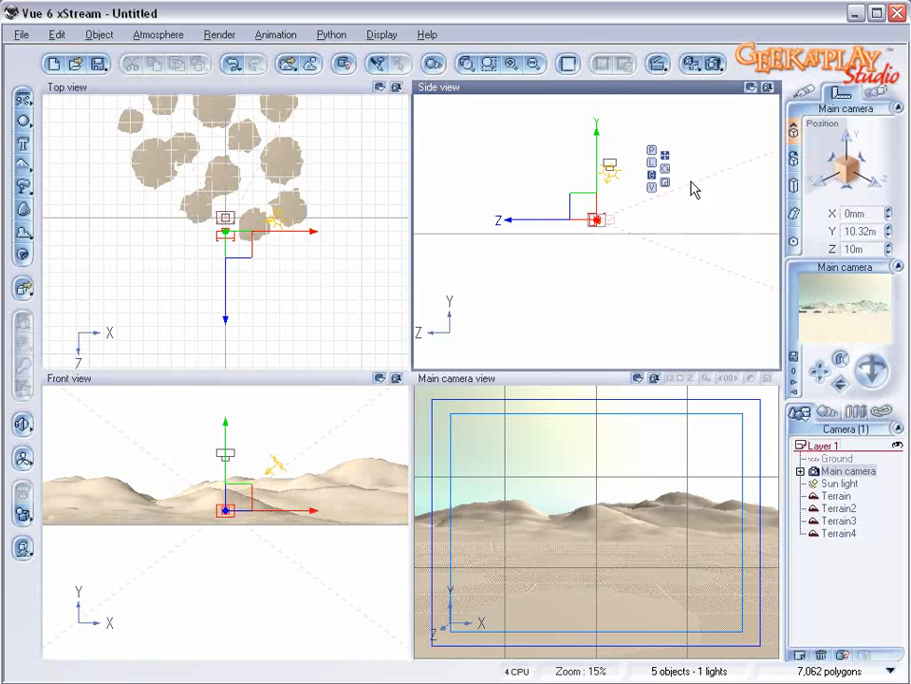
Step: Set the render to go to screen with a free aspect ratio at 460 x 240 pixels, then render and close the display
click(713, 66)
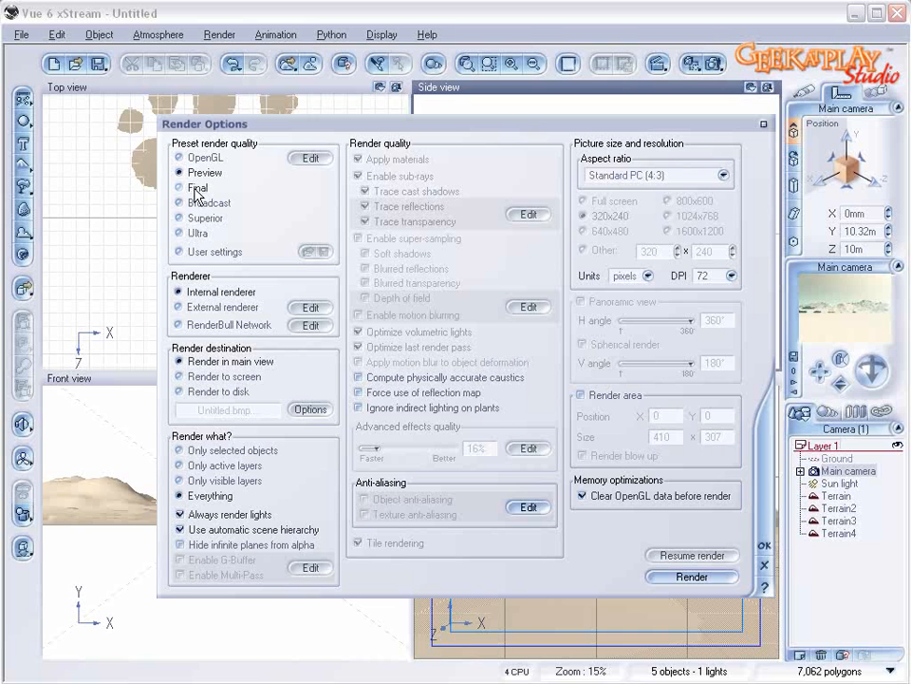
click(225, 376)
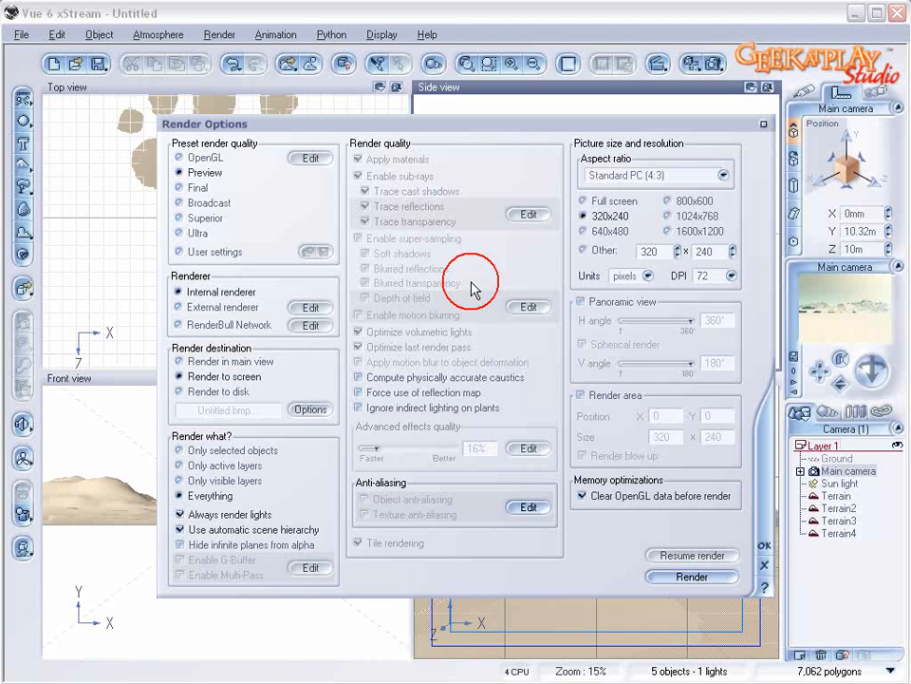
click(669, 175)
click(669, 478)
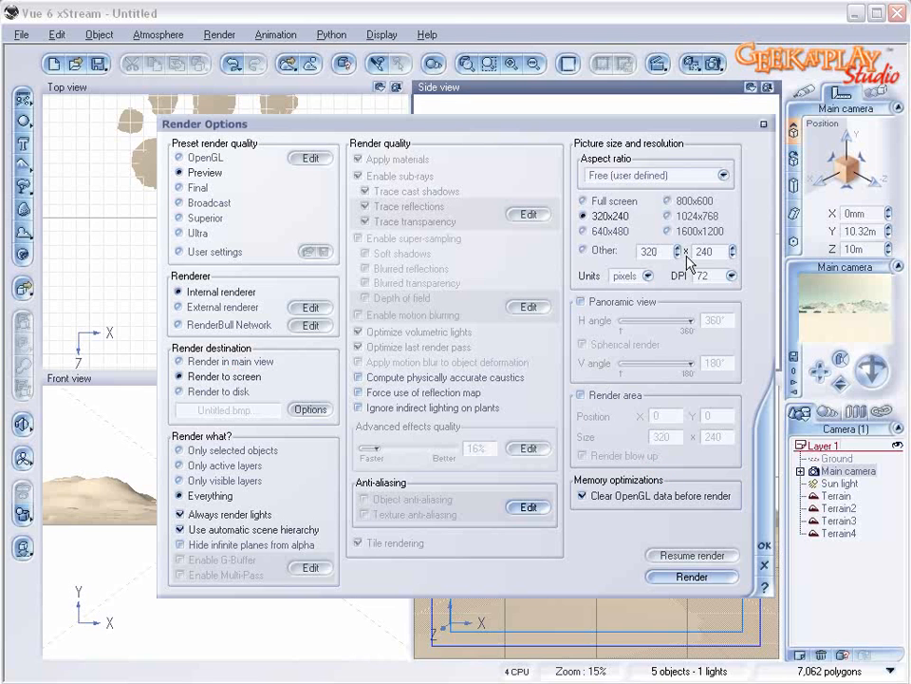
drag(676, 254, 676, 244)
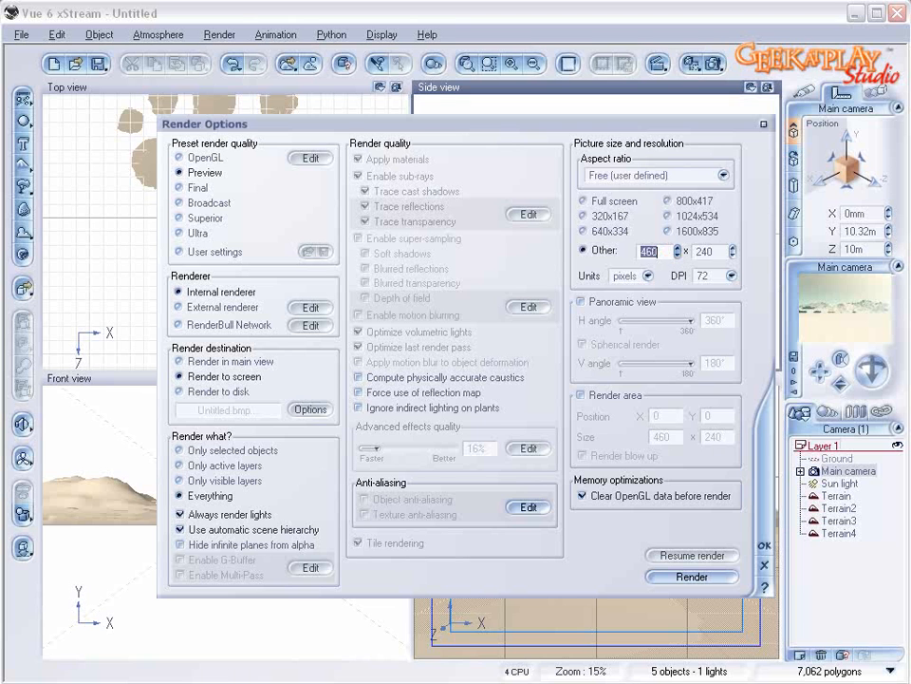
click(765, 546)
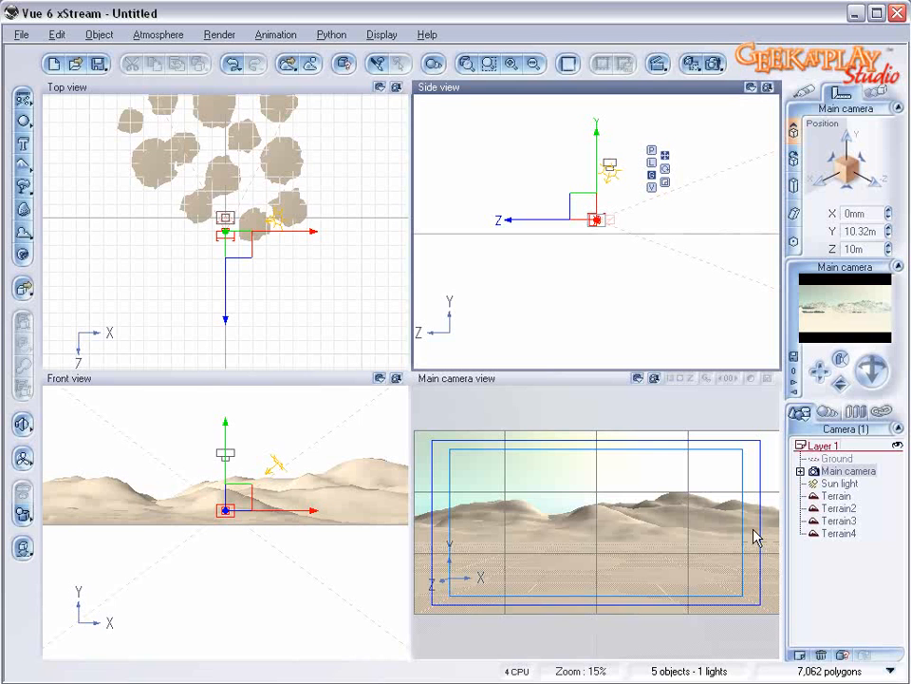
click(714, 65)
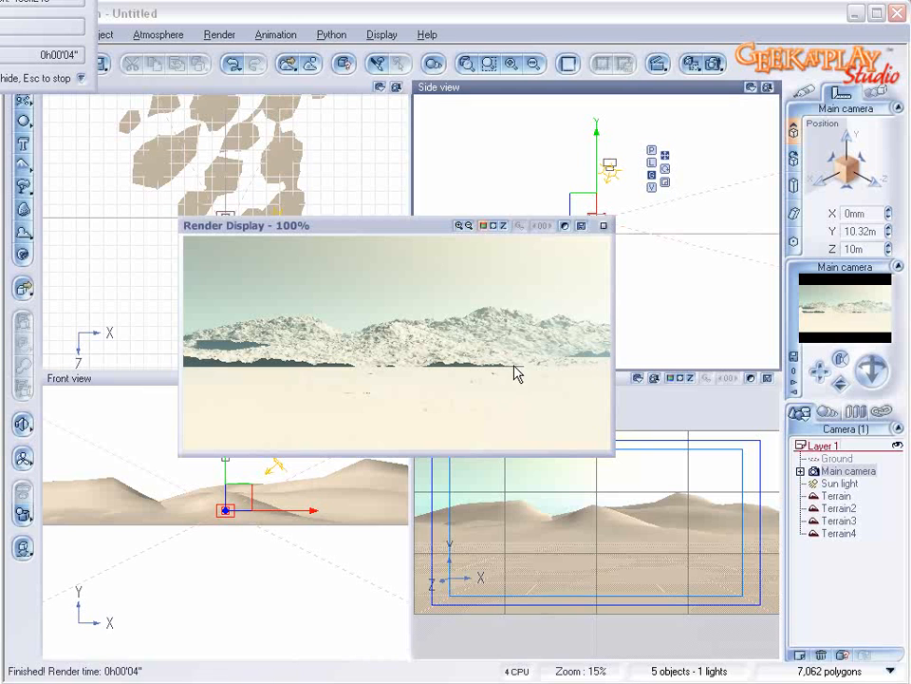
click(581, 226)
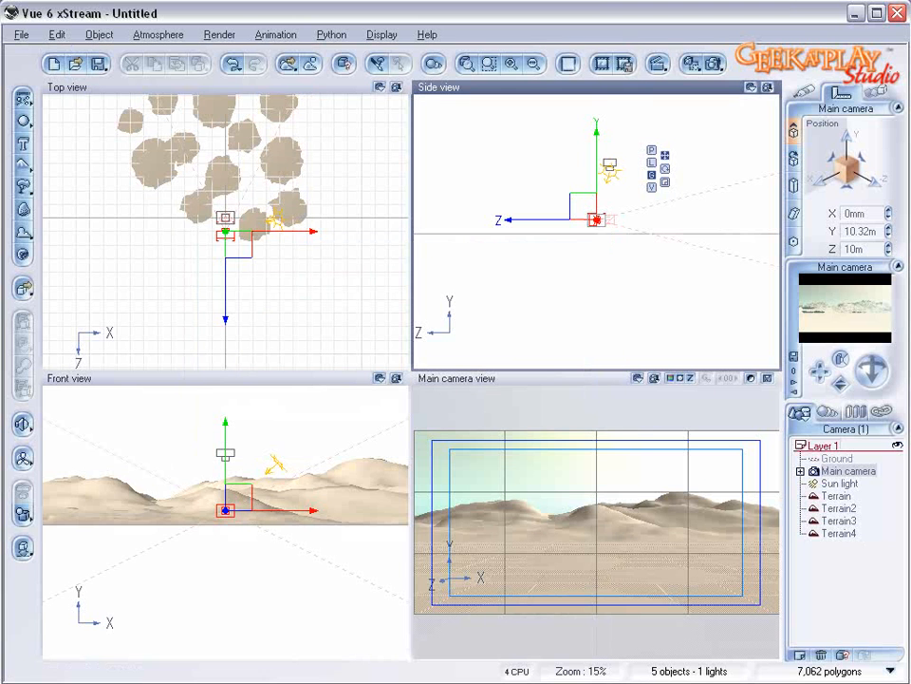
Step: Edit the first terrain and lower its front edge with the Dig brush, then accept the changes
click(837, 495)
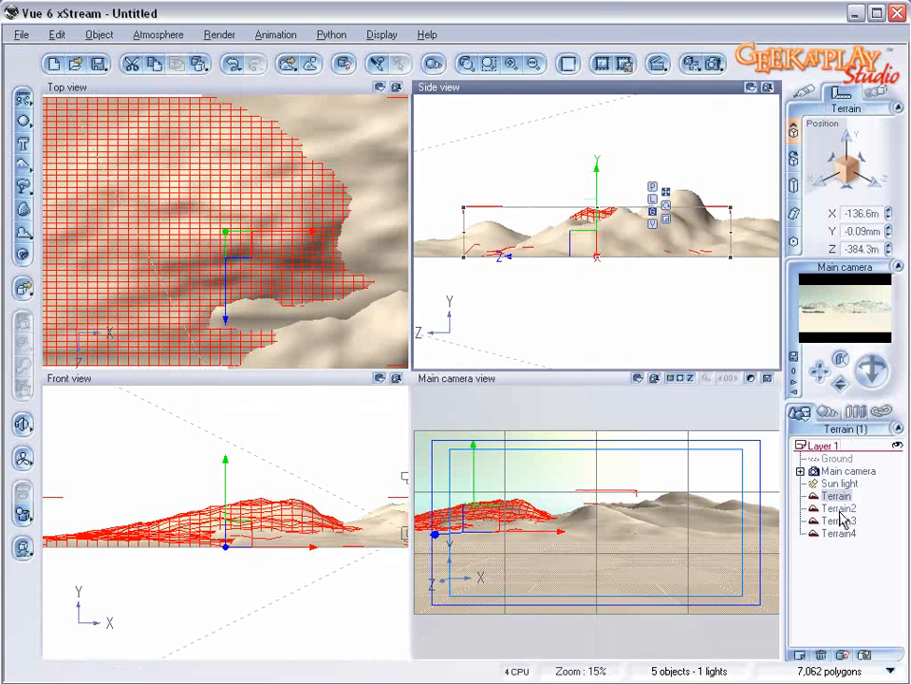
right_click(274, 222)
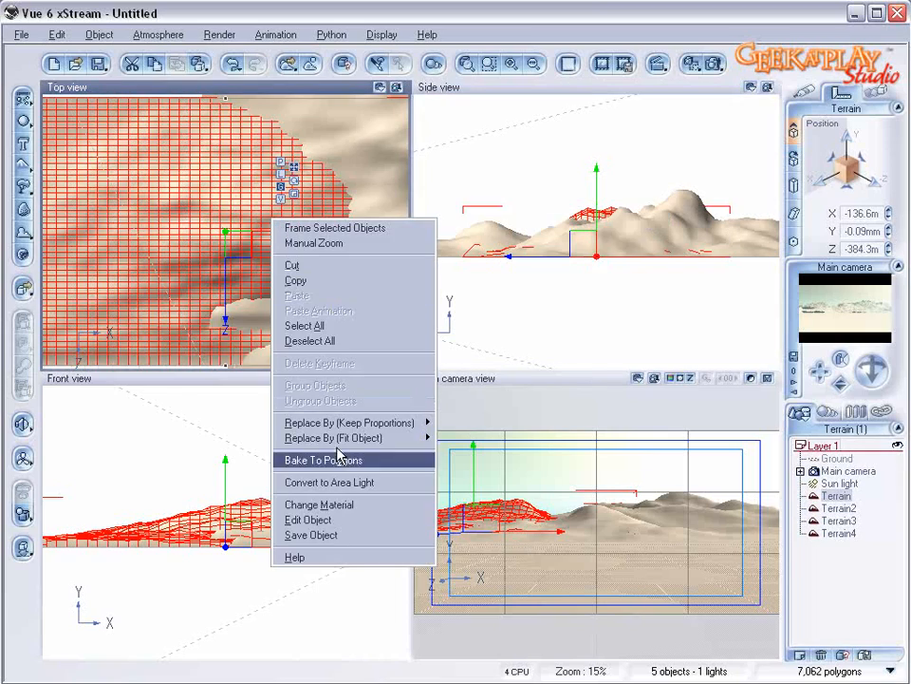
click(340, 520)
drag(376, 462, 361, 486)
drag(518, 385, 519, 489)
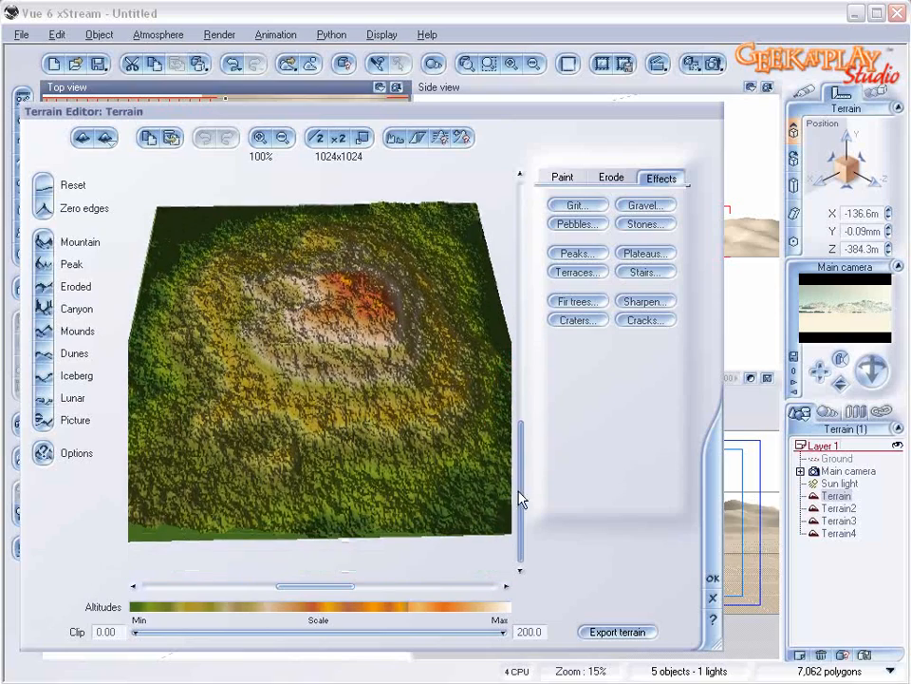
click(251, 531)
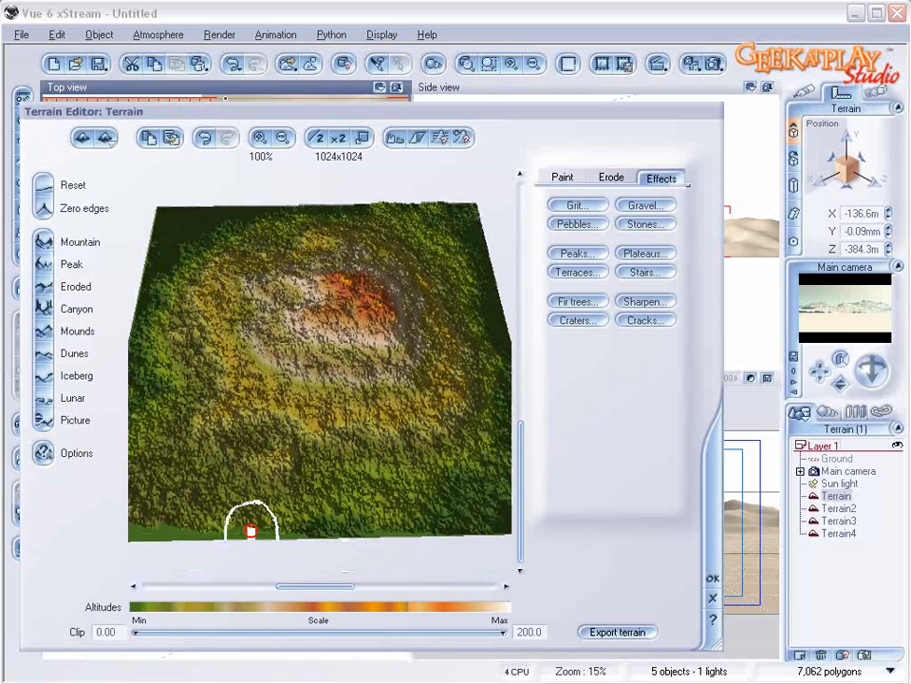
click(565, 179)
click(584, 340)
click(270, 537)
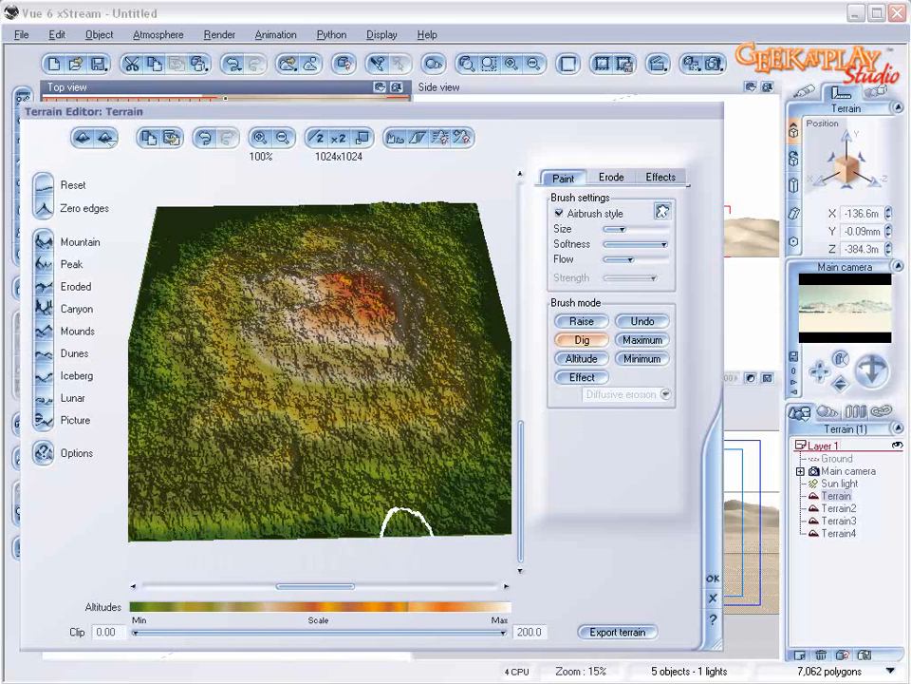
click(715, 578)
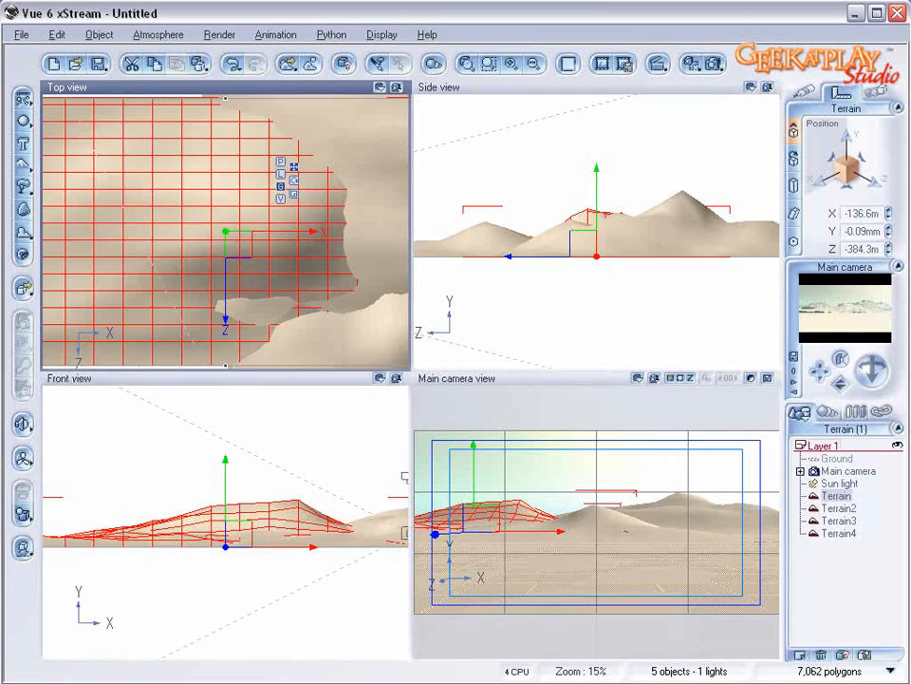
Step: Edit Terrain2 and dig down its outer edges around the front corners, then accept the changes
click(852, 510)
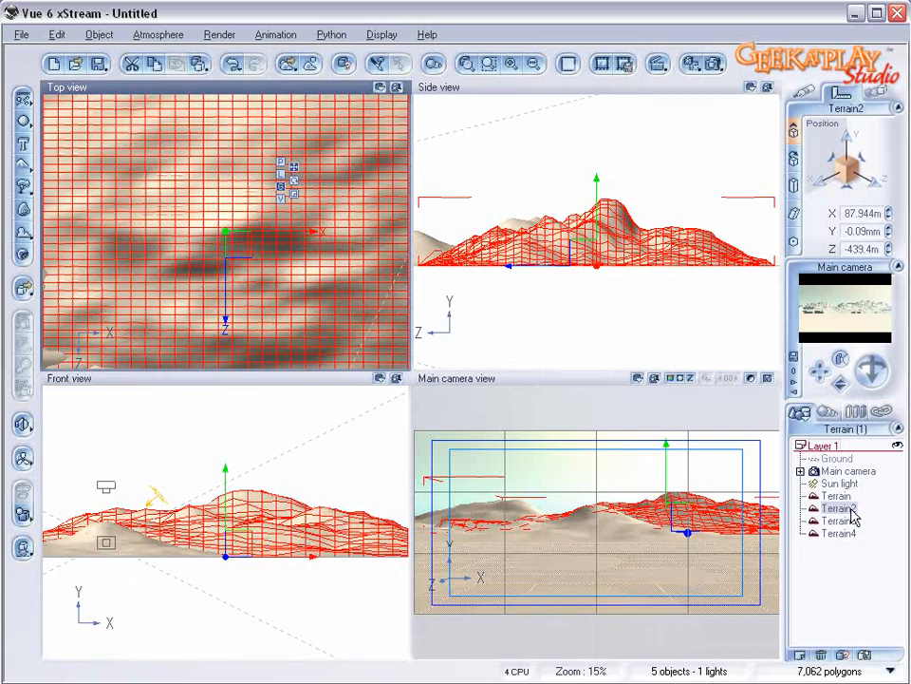
right_click(609, 207)
click(682, 523)
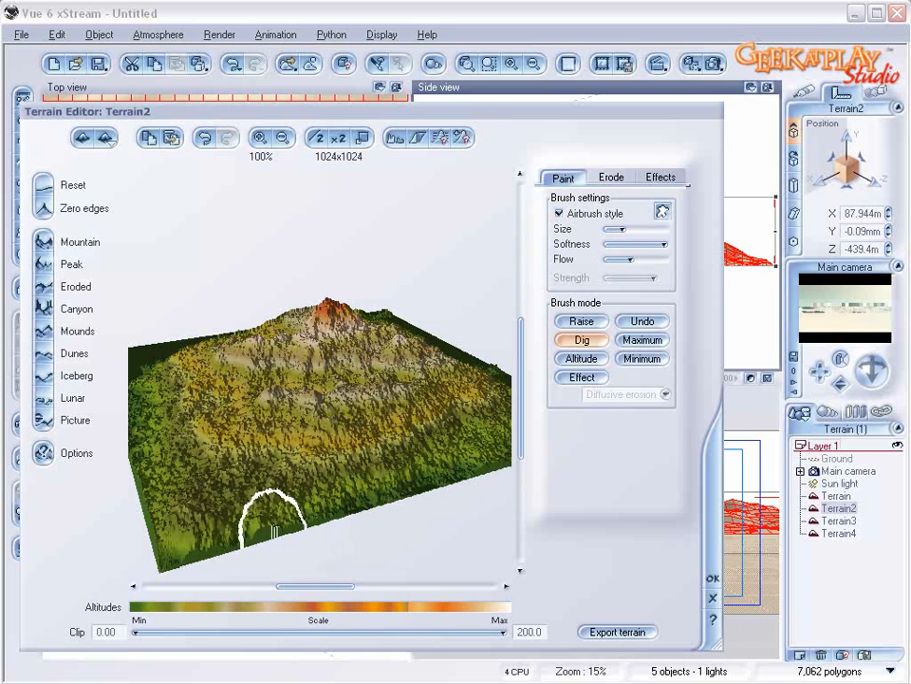
click(49, 207)
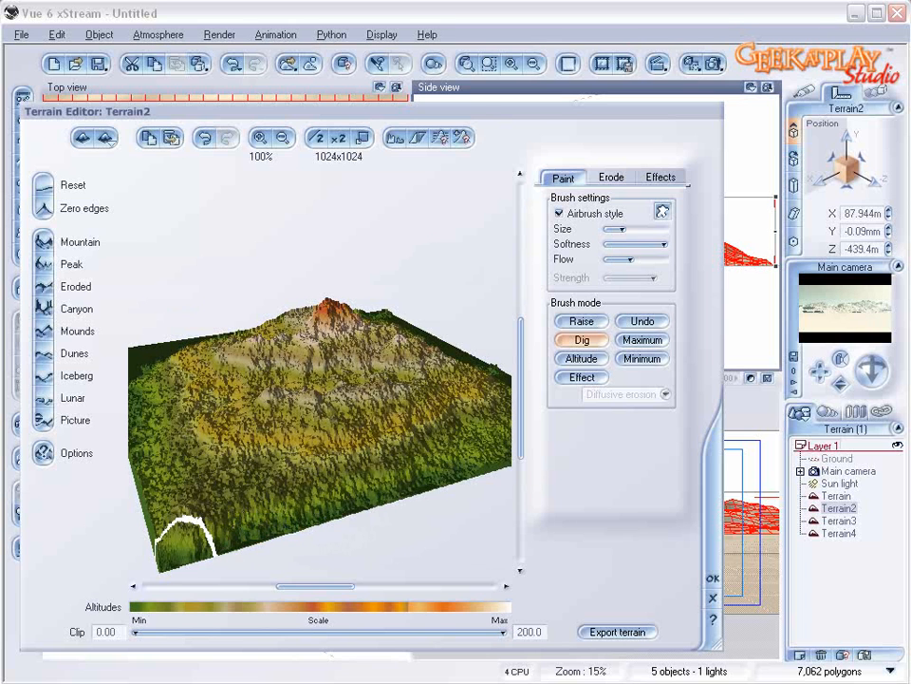
mouse_move(467, 459)
right_down()
mouse_move(457, 459)
mouse_move(476, 449)
right_up()
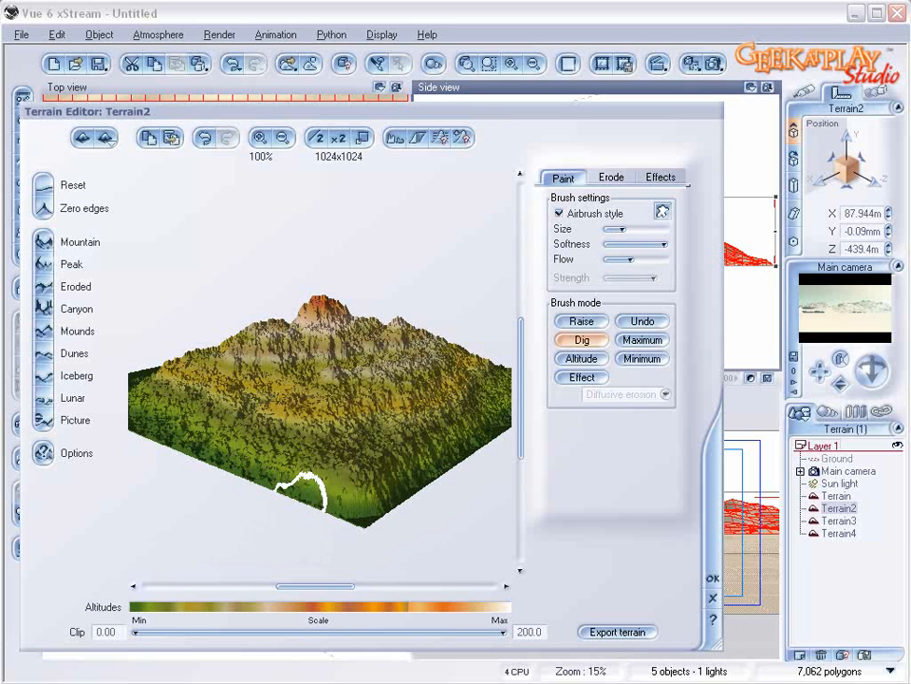
mouse_move(436, 427)
right_down()
mouse_move(413, 466)
mouse_move(216, 510)
right_up()
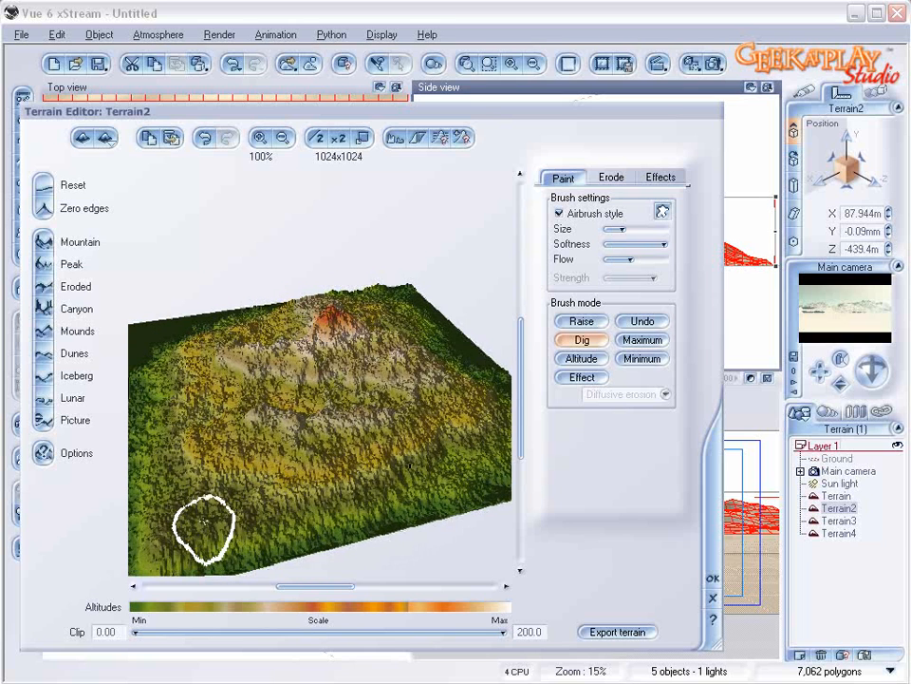
click(710, 578)
Step: Dig down the outer edges of Terrain3, accept the edits, and test-render the scene to check the mountain bases
click(839, 521)
right_click(295, 252)
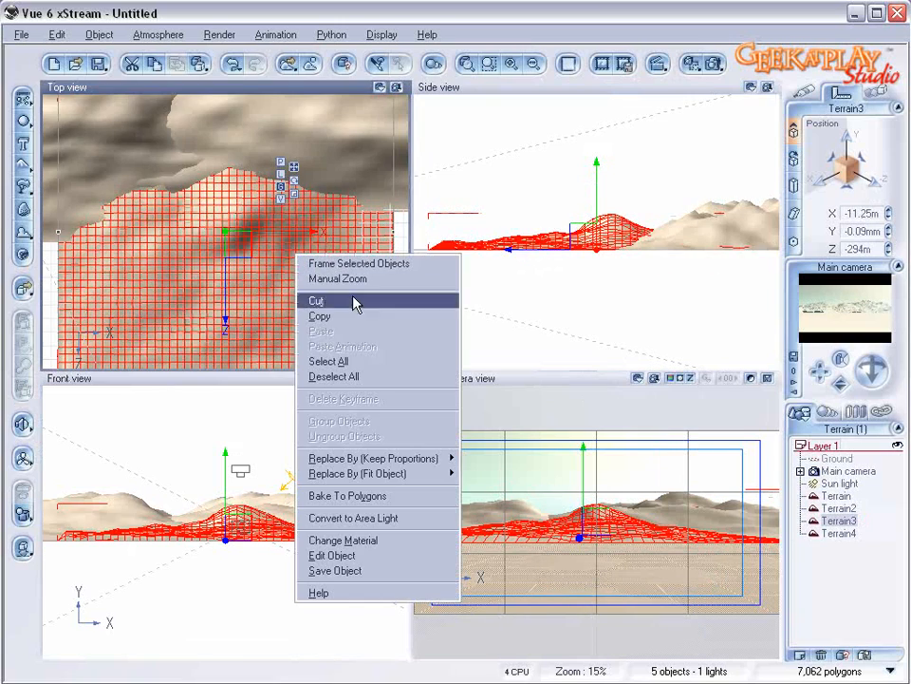
click(367, 557)
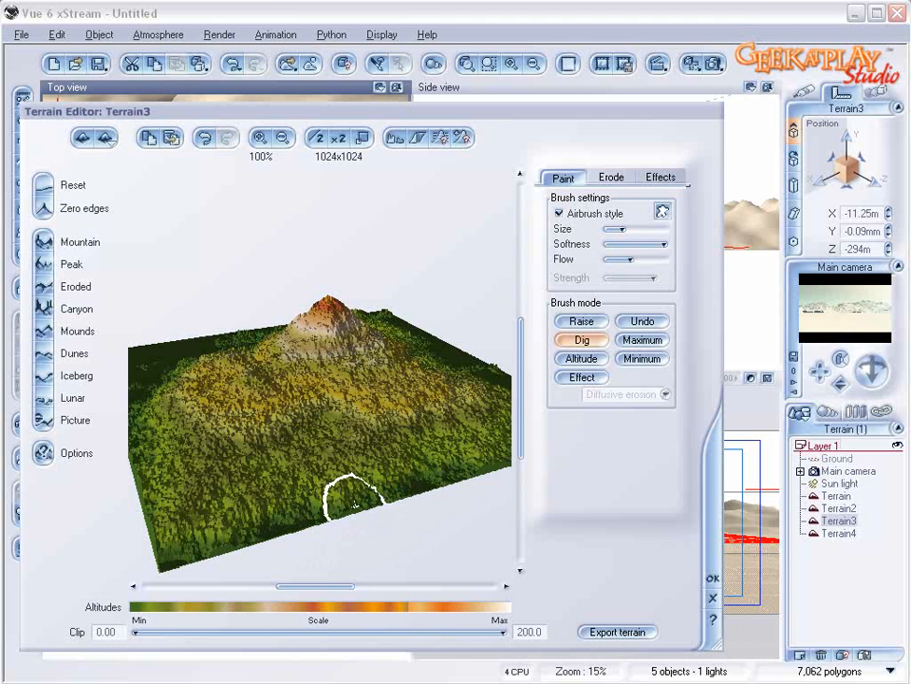
mouse_move(479, 456)
right_down()
mouse_move(466, 459)
mouse_move(459, 479)
right_up()
mouse_move(429, 544)
mouse_down()
mouse_move(422, 545)
mouse_move(500, 535)
mouse_move(417, 474)
mouse_move(310, 494)
mouse_up()
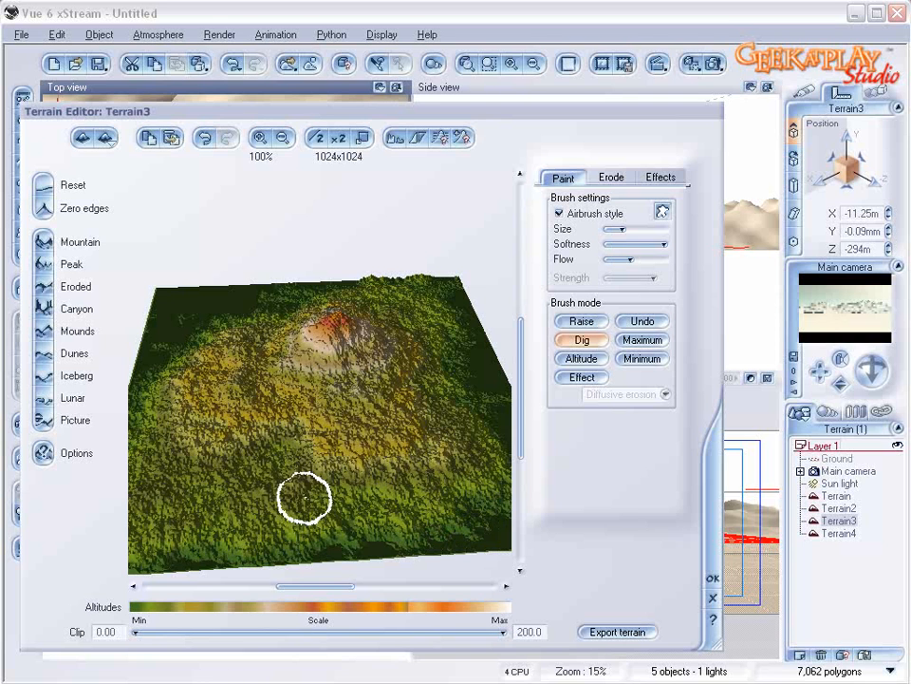
right_drag(220, 488, 263, 485)
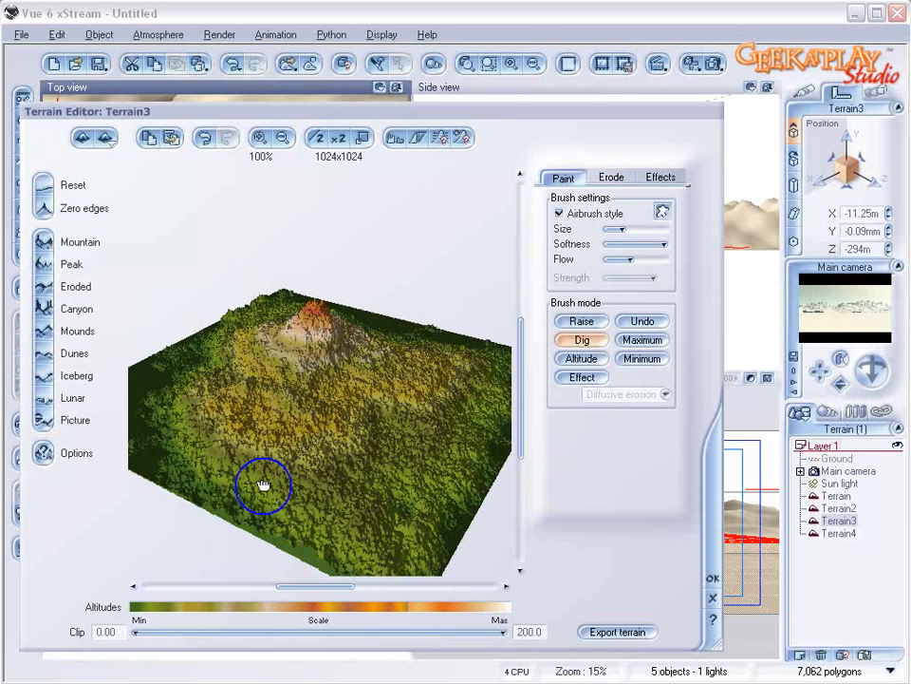
drag(327, 556, 231, 521)
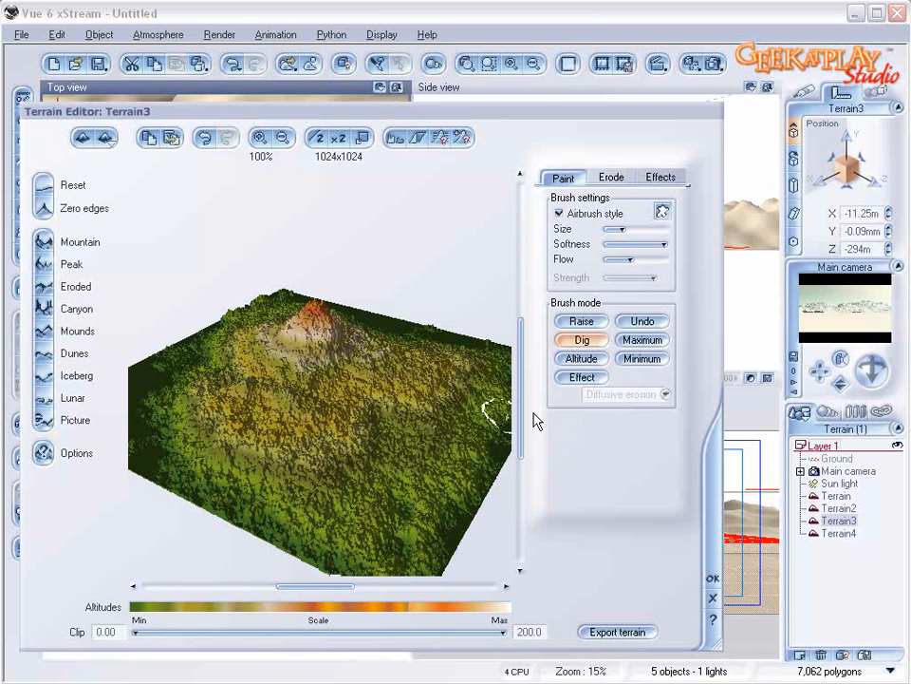
click(708, 578)
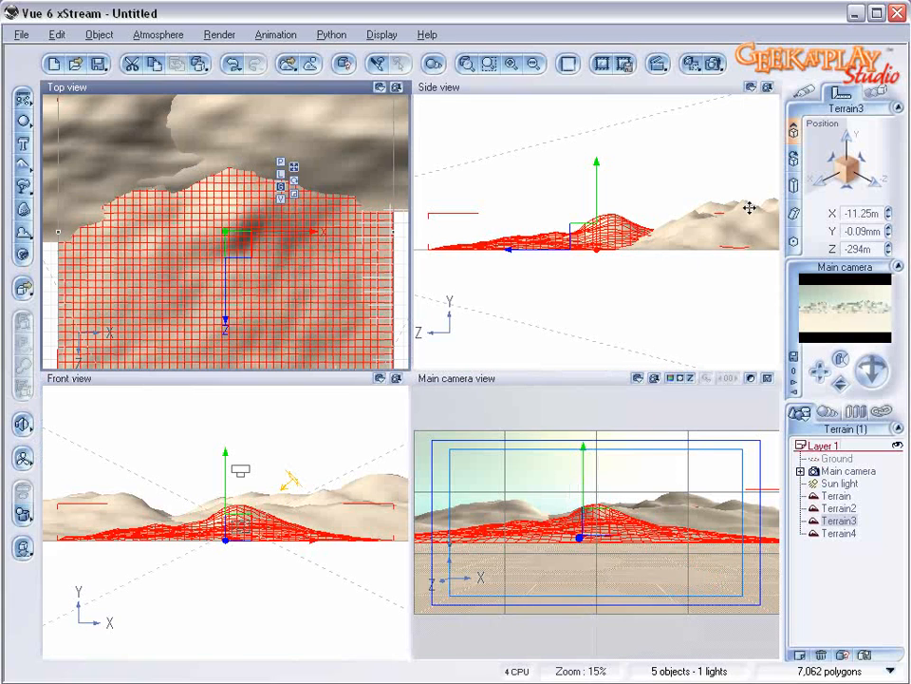
click(714, 65)
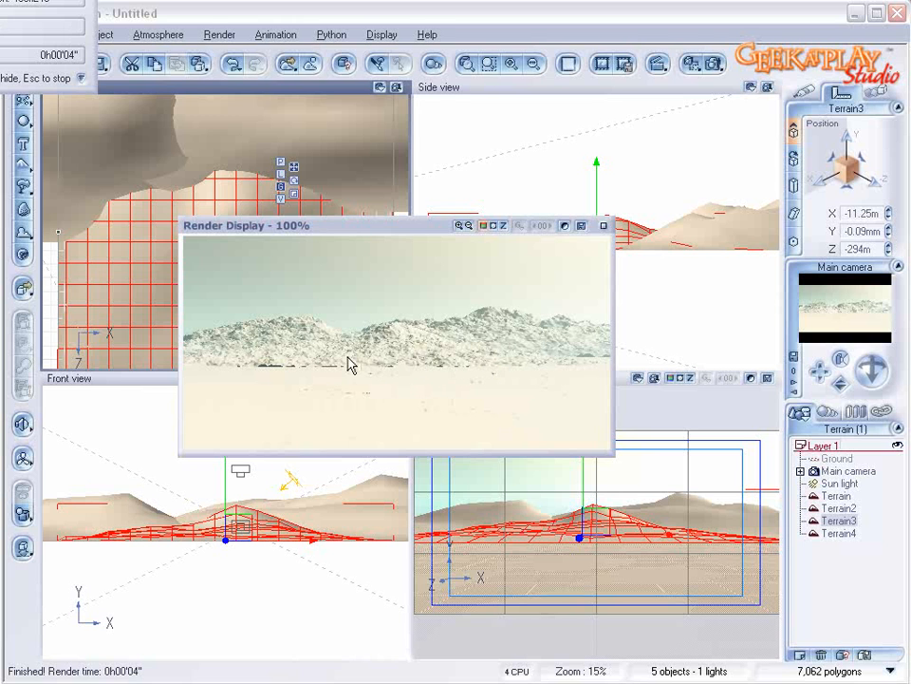
click(604, 225)
Step: Reopen Terrain3 for editing, zero its edges, and dig down its central peak
right_click(240, 254)
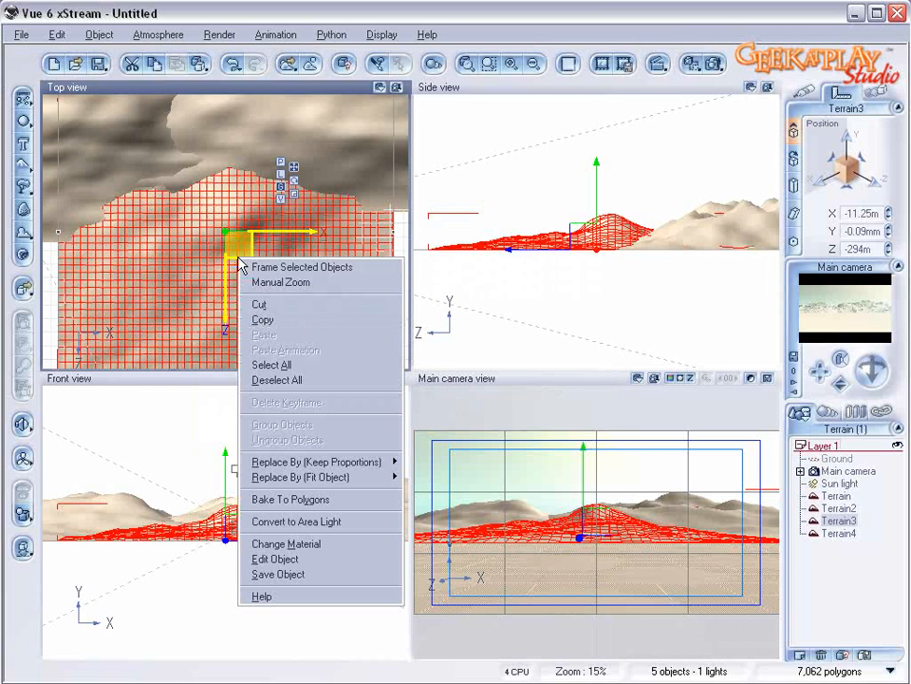
click(343, 561)
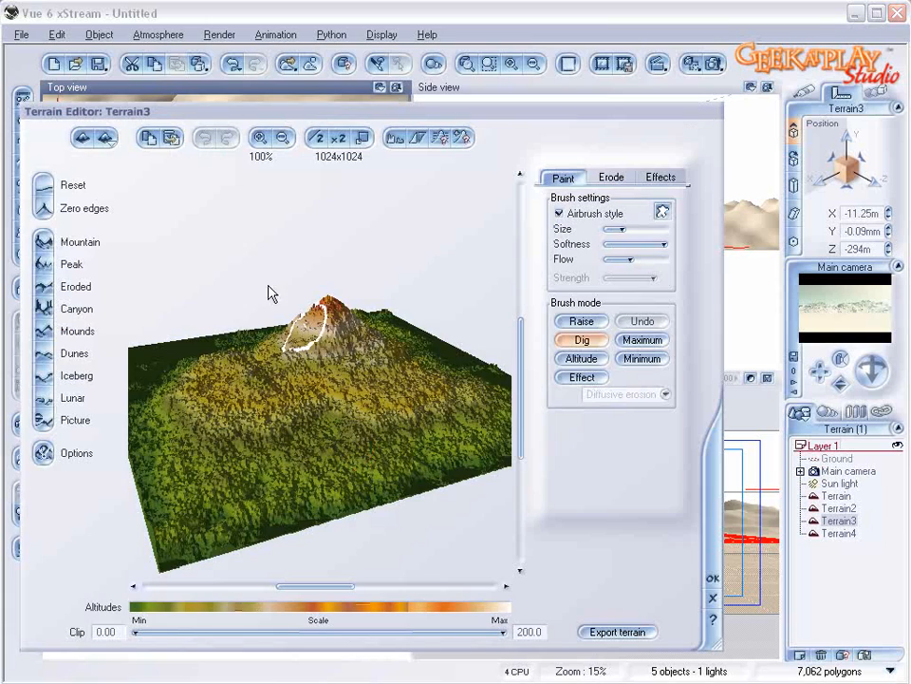
click(41, 219)
mouse_move(392, 317)
right_down()
mouse_move(381, 359)
mouse_move(315, 356)
right_up()
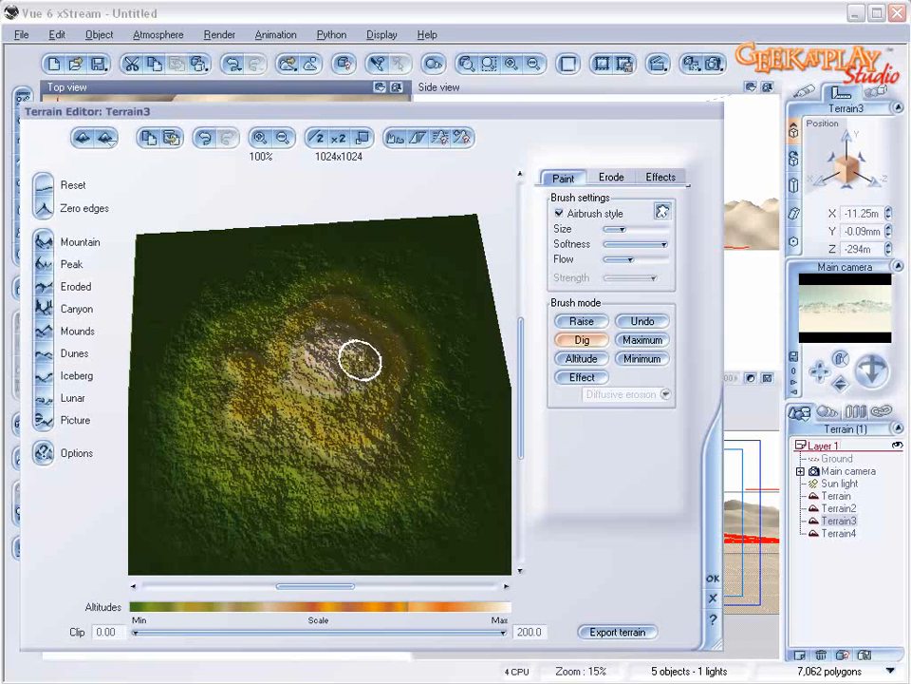
right_drag(389, 381, 391, 337)
right_drag(324, 365, 323, 377)
click(325, 353)
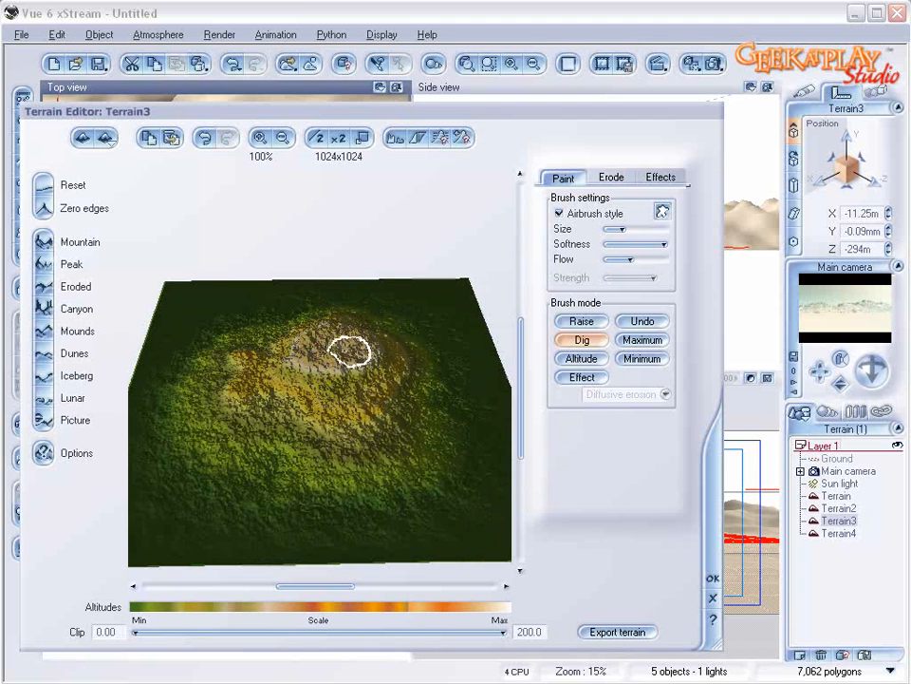
Step: Raise the minimum altitude clip of Terrain3 slightly, accept the edits, and render the scene again
drag(134, 633, 138, 632)
click(712, 580)
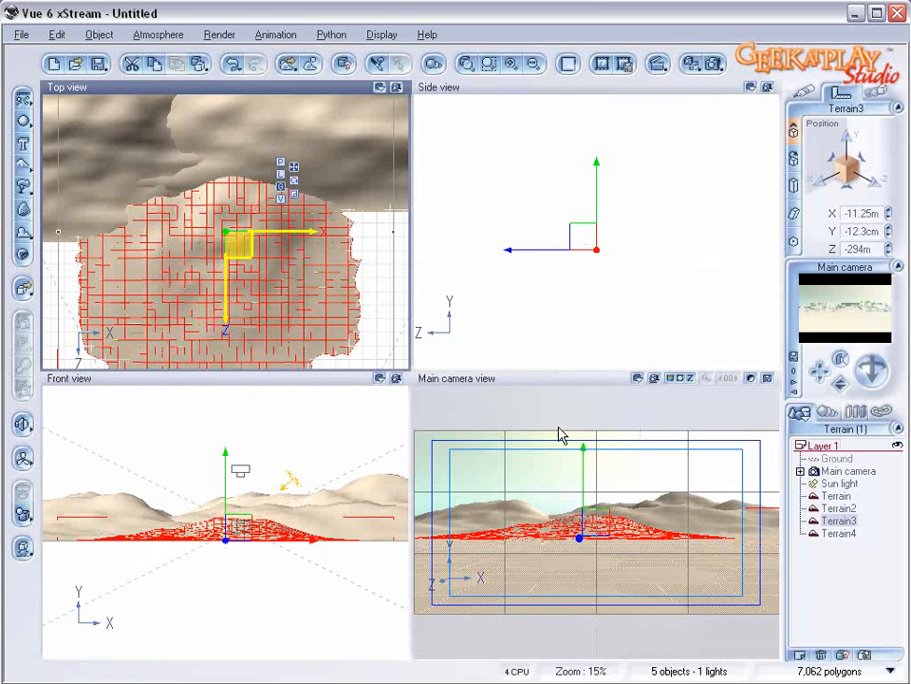
click(712, 63)
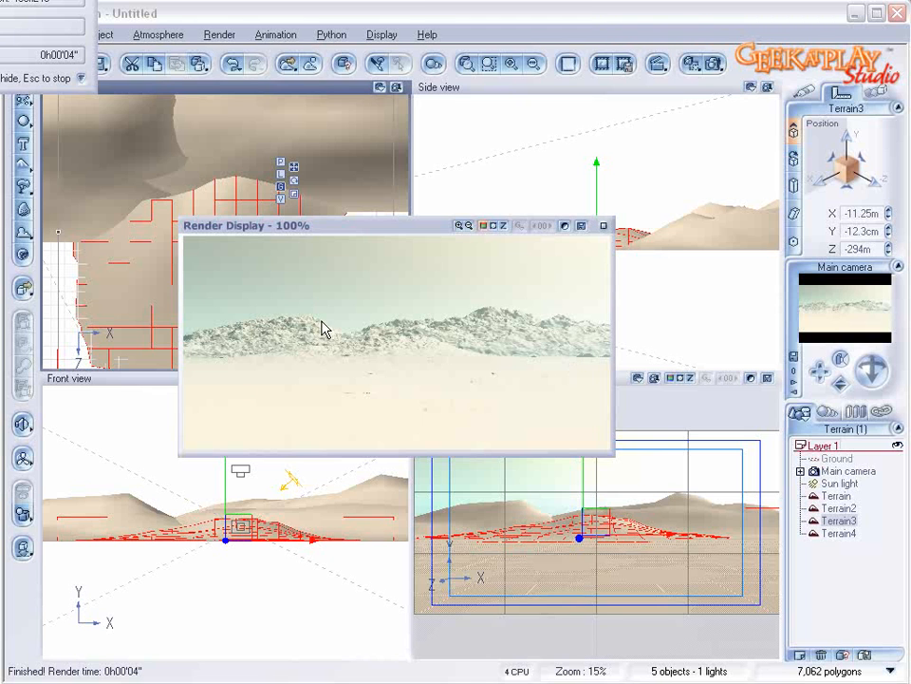
click(604, 229)
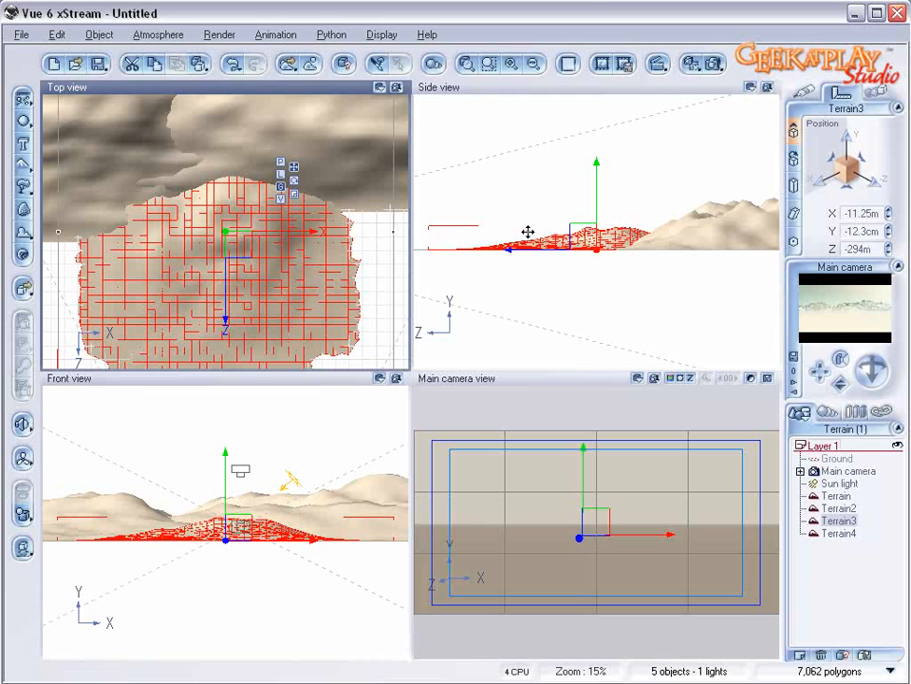
Step: Apply the OldRock material from the Rocks materials folder to Terrain, Terrain2 and Terrain3 together
click(805, 92)
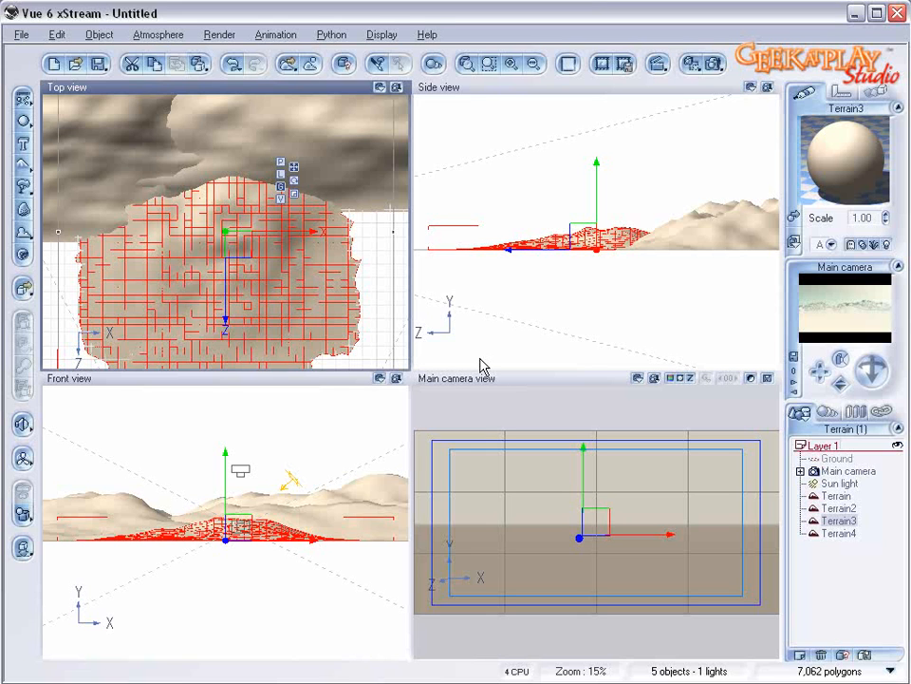
click(847, 471)
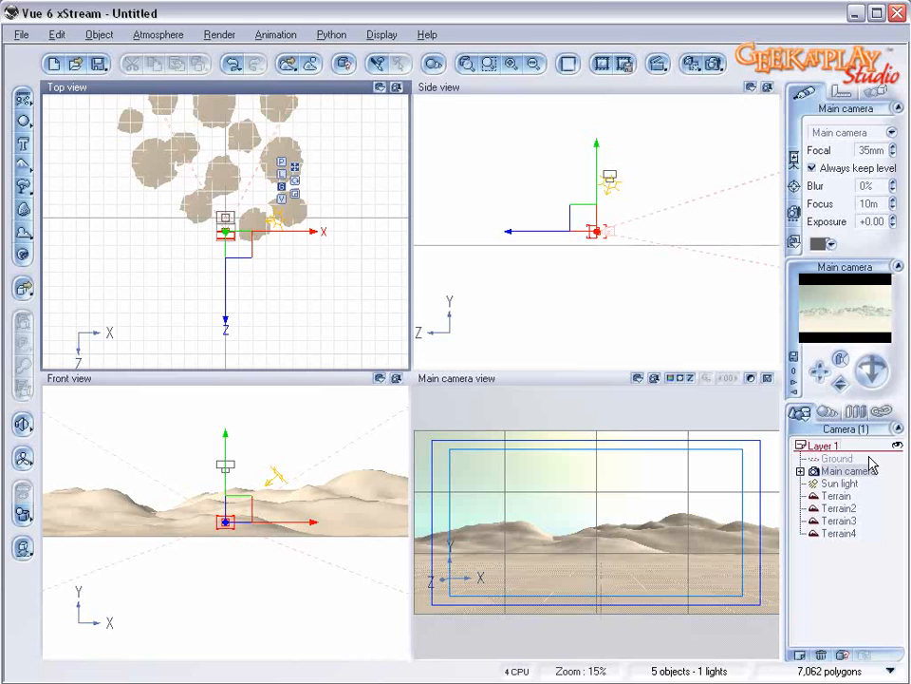
click(835, 495)
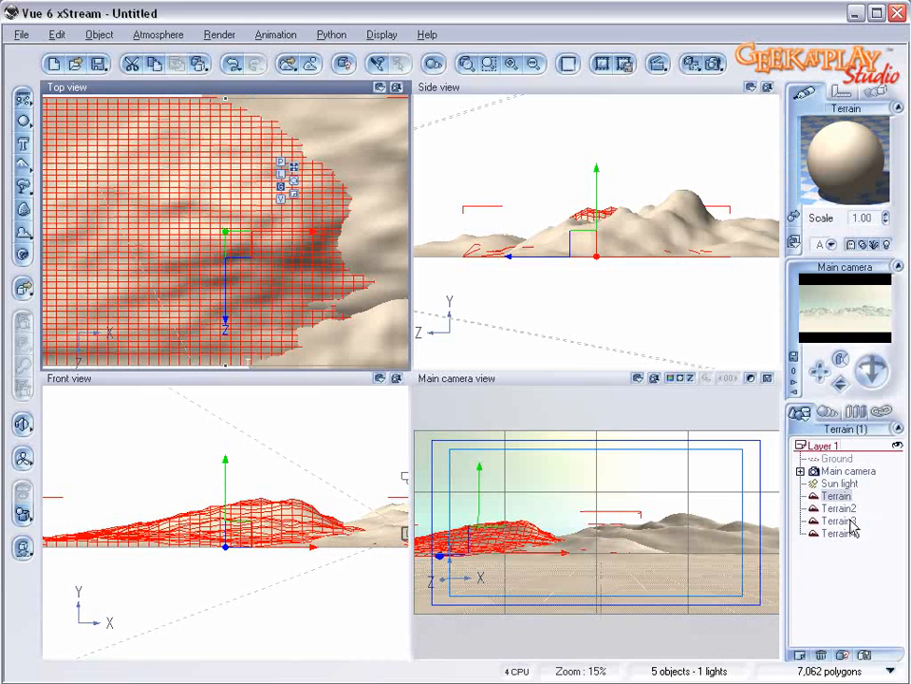
shift+click(852, 521)
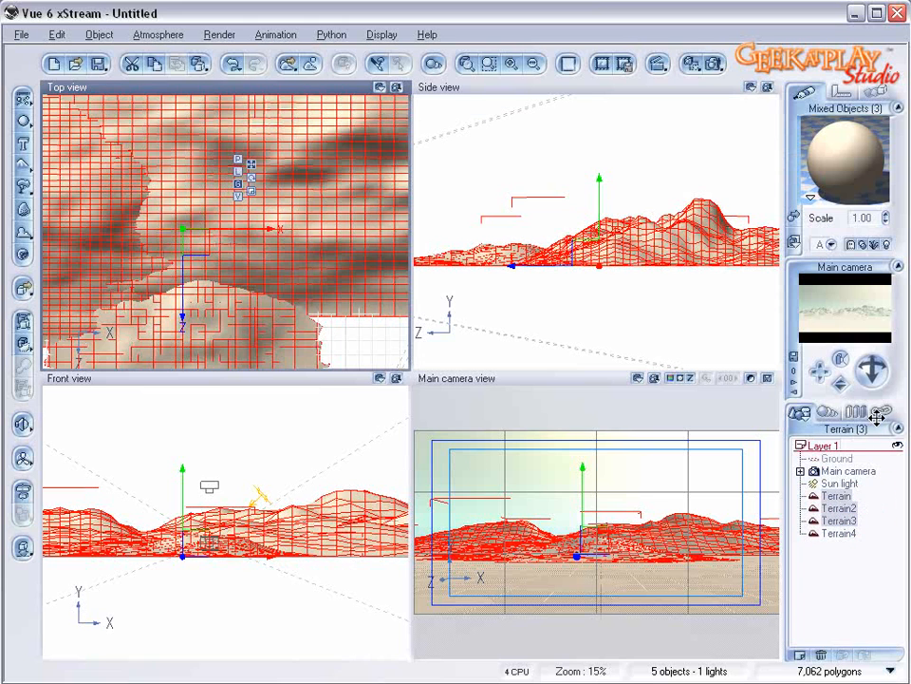
click(796, 216)
click(139, 616)
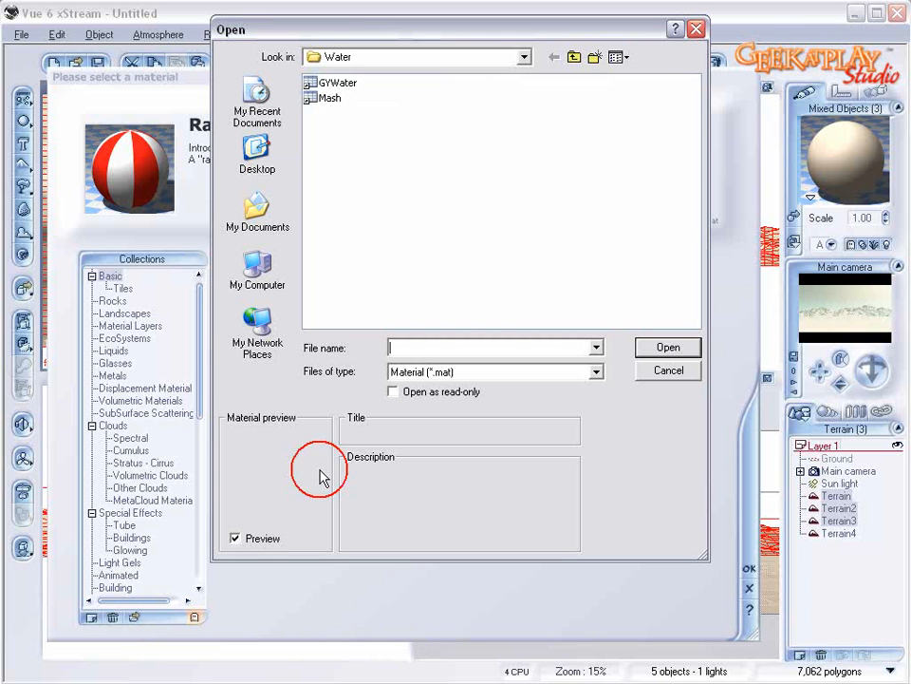
click(575, 57)
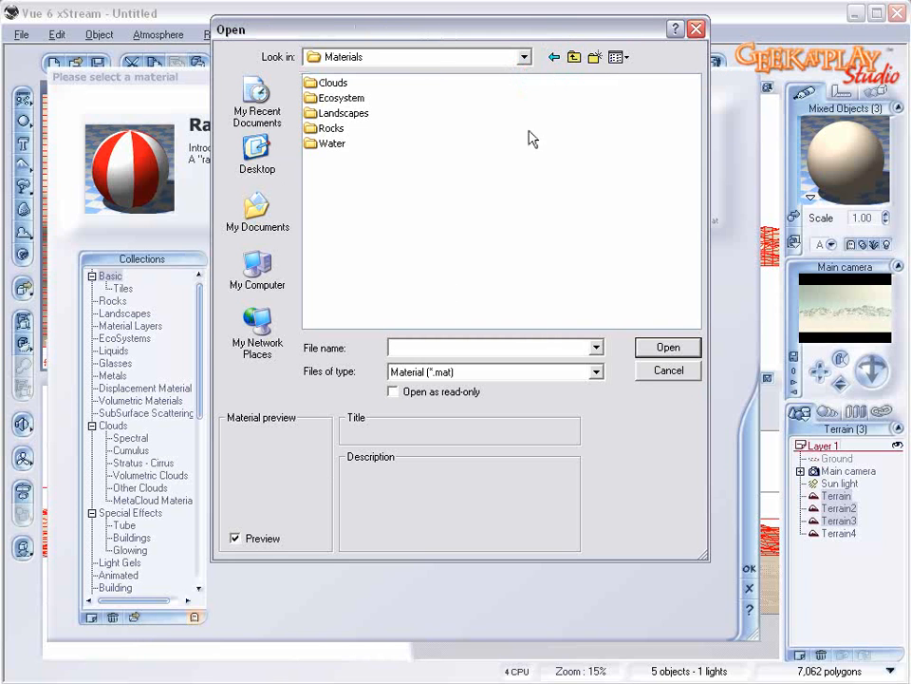
click(325, 115)
double_click(330, 130)
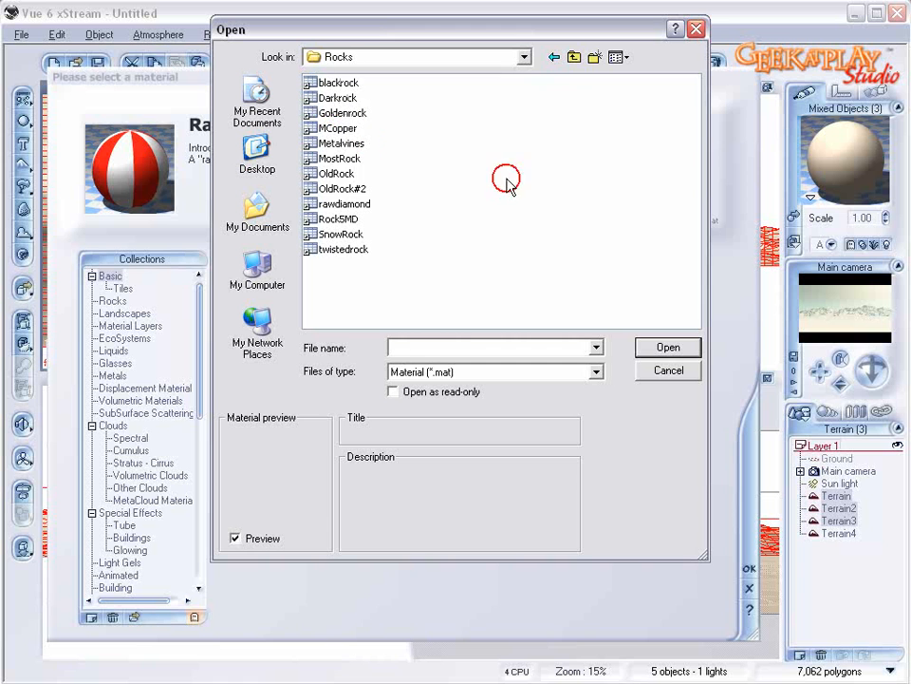
click(336, 174)
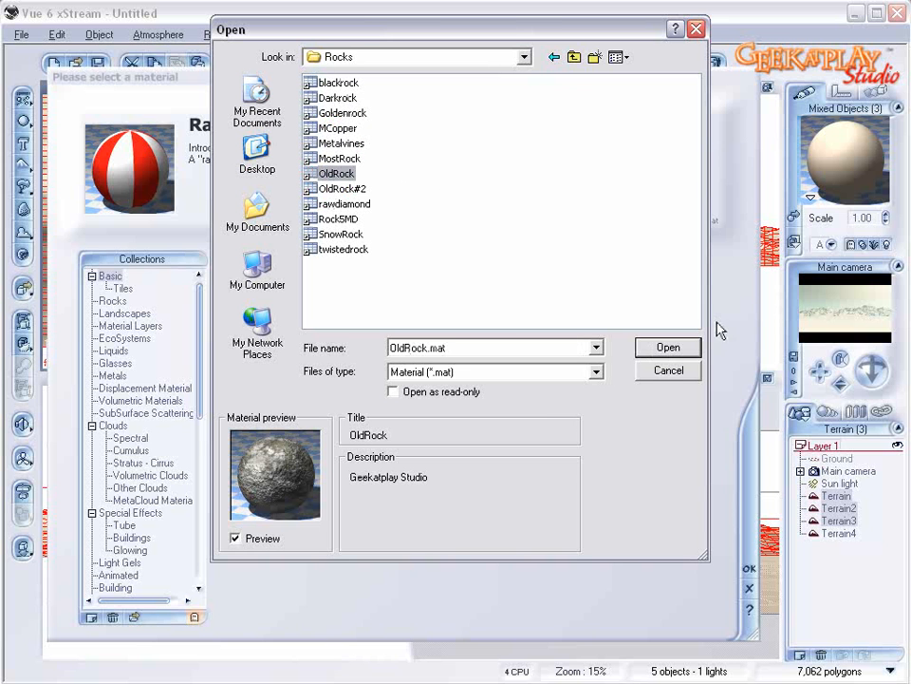
click(664, 346)
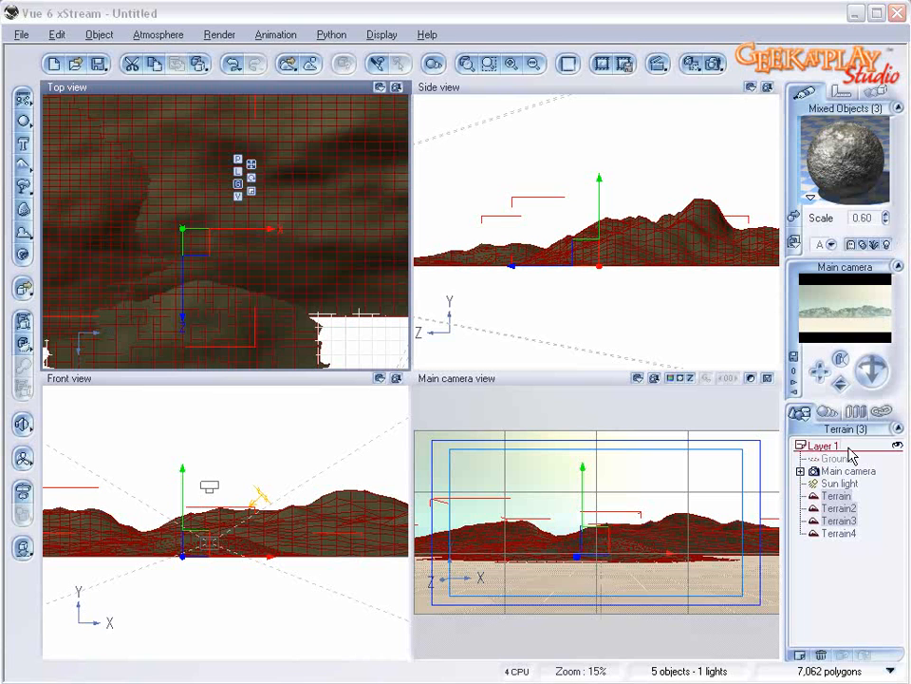
Step: Apply the OldRock material from the Rocks folder to Terrain4
click(844, 534)
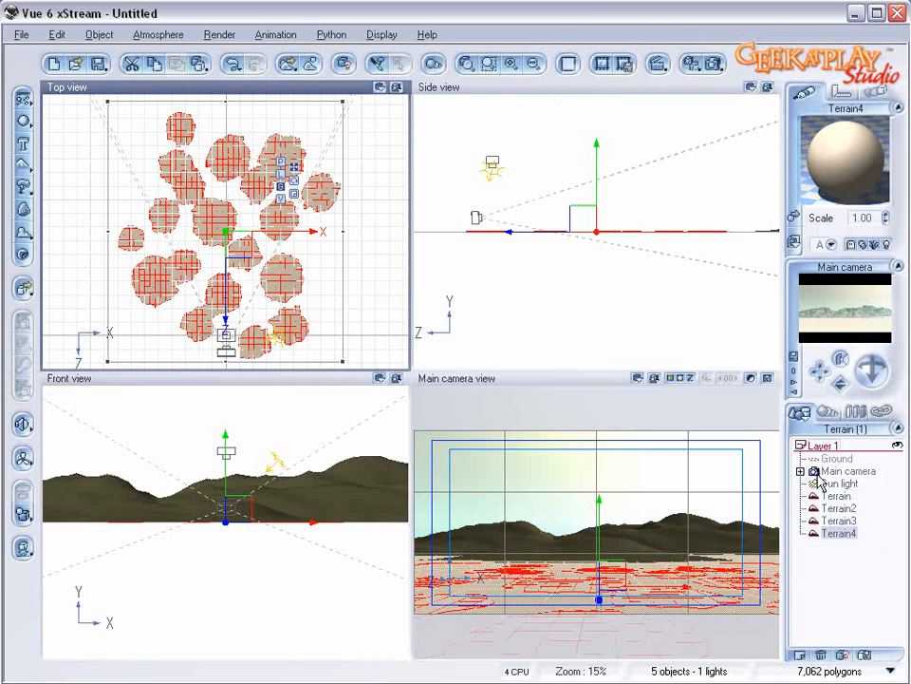
click(794, 215)
click(134, 617)
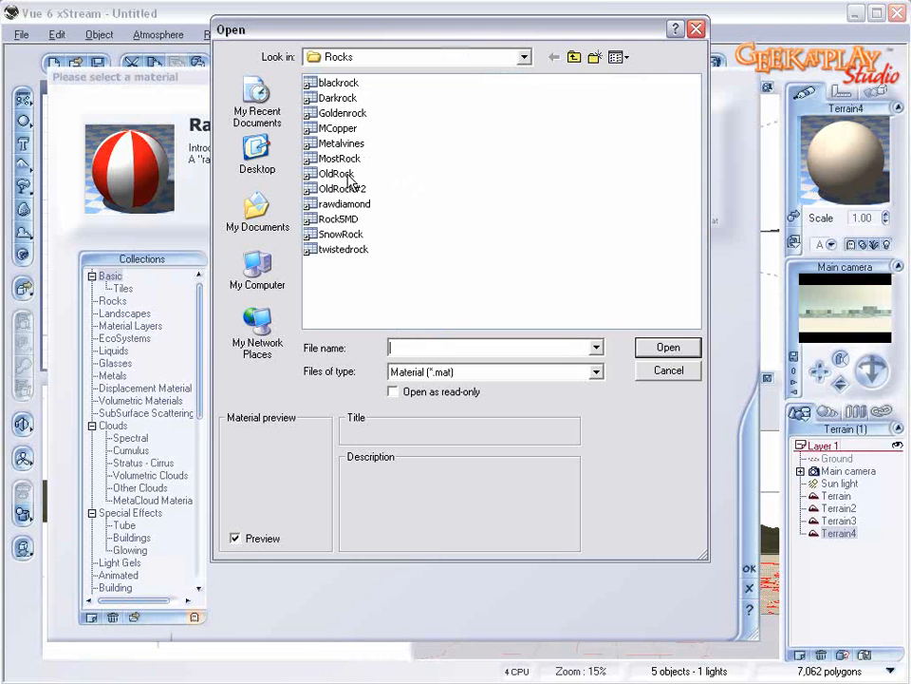
click(352, 175)
click(685, 348)
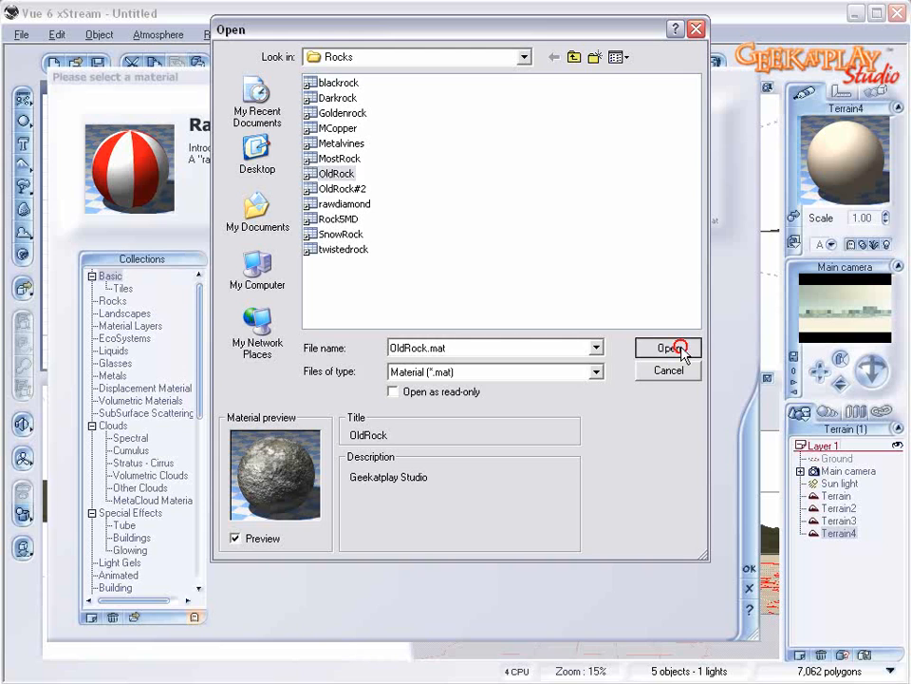
Step: Edit Terrain4's OldRock material, lower the topmose layer's minimum slope range to 0.20, and accept the change
double_click(845, 144)
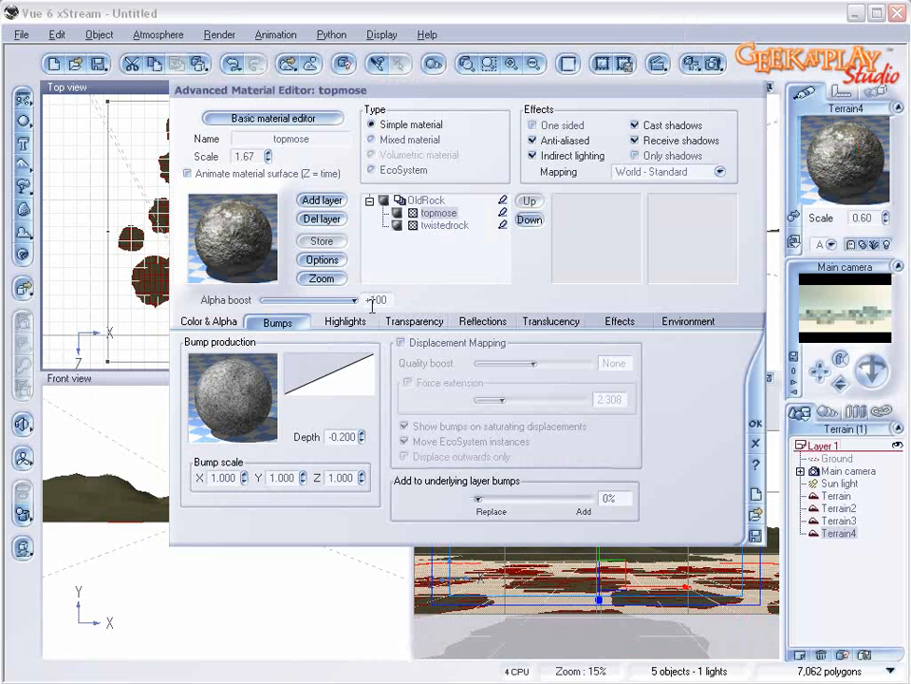
click(224, 322)
click(437, 201)
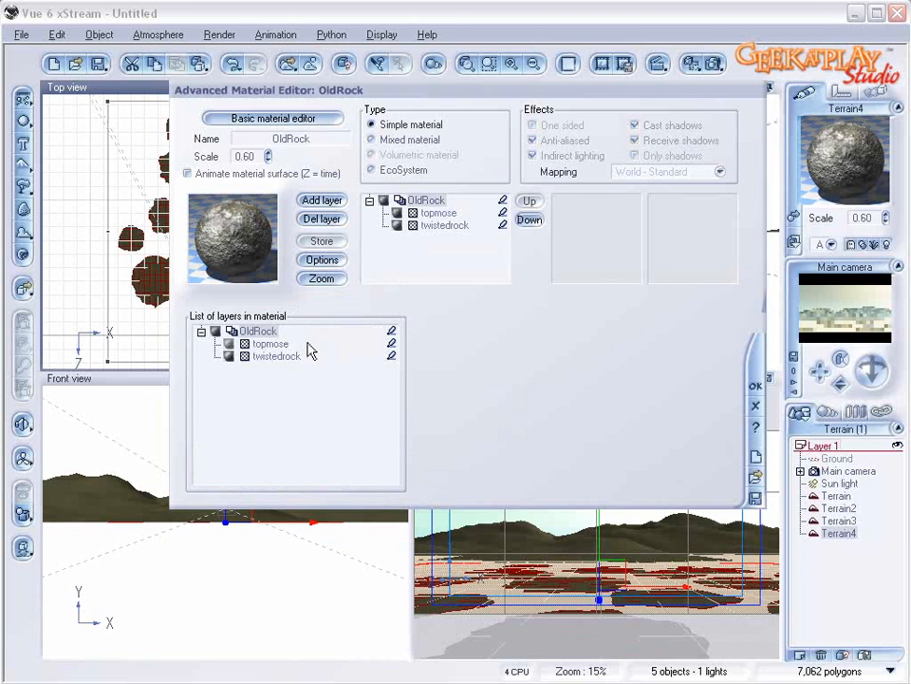
click(444, 226)
click(438, 212)
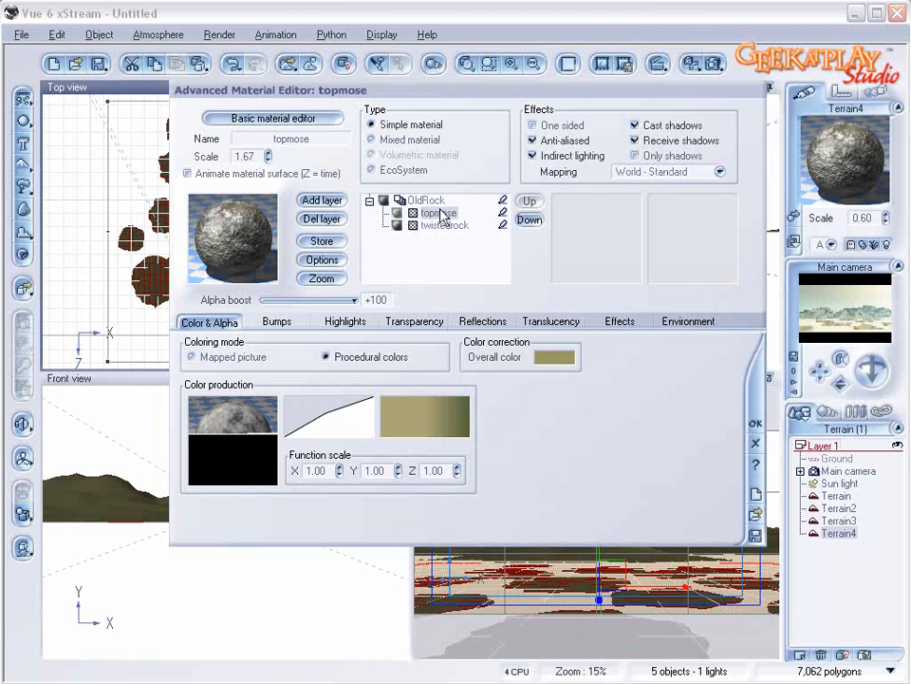
click(678, 321)
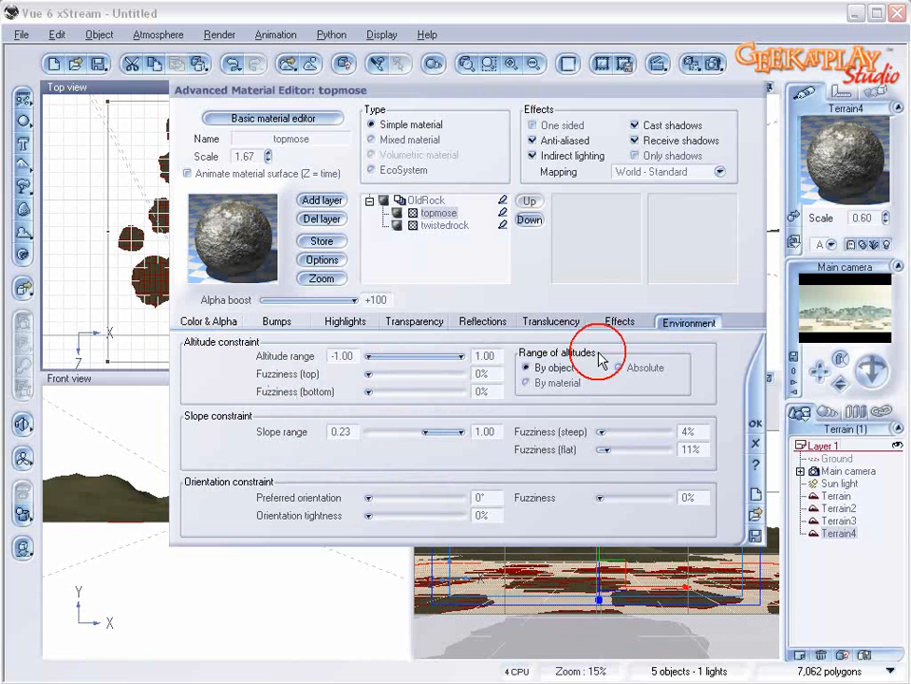
drag(429, 433, 420, 432)
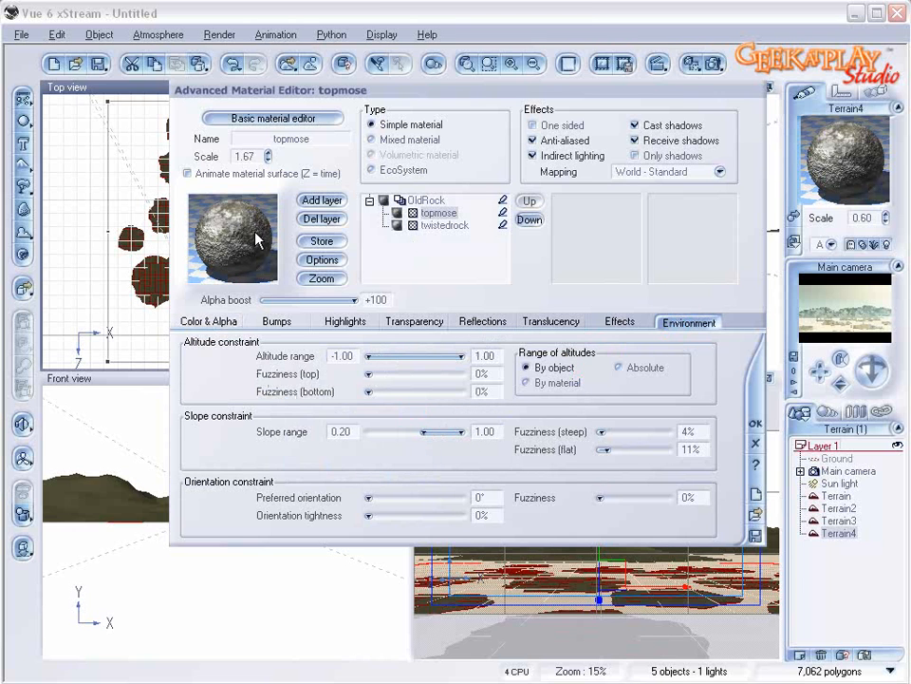
click(755, 426)
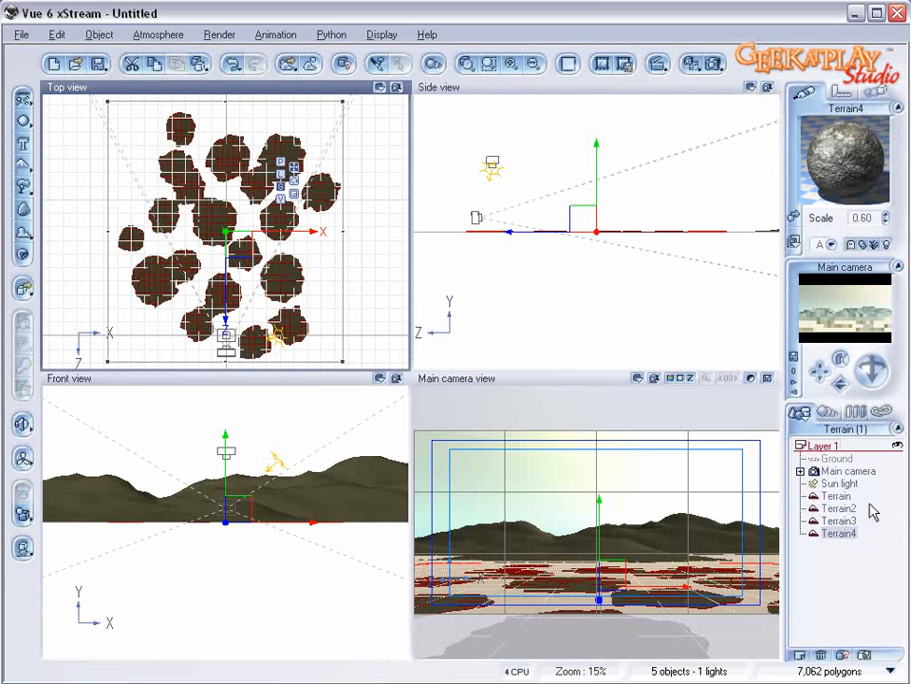
Step: Apply the Mash material from the Water materials folder to the Ground plane
click(847, 458)
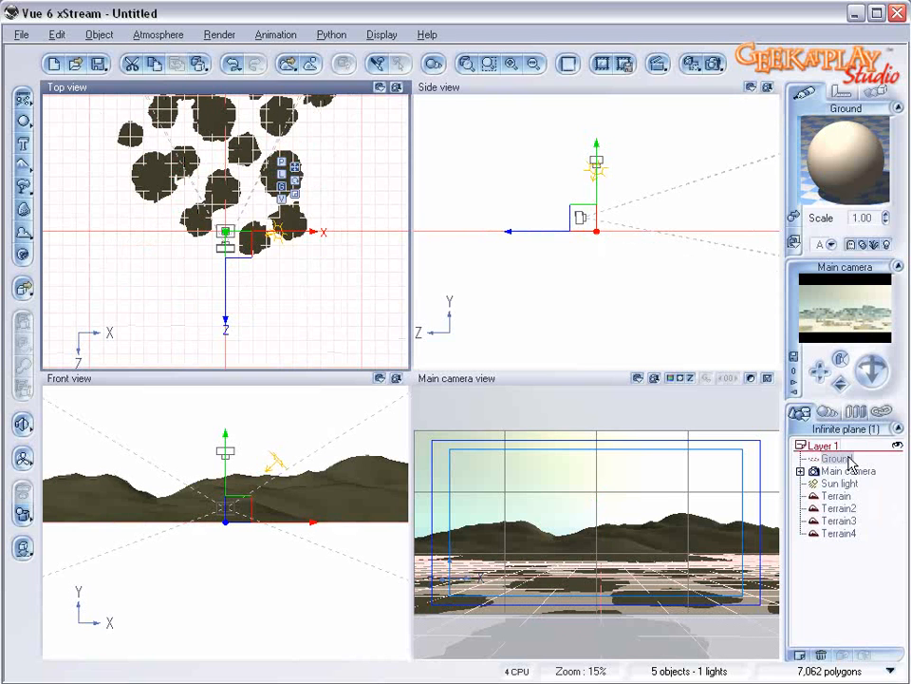
click(796, 216)
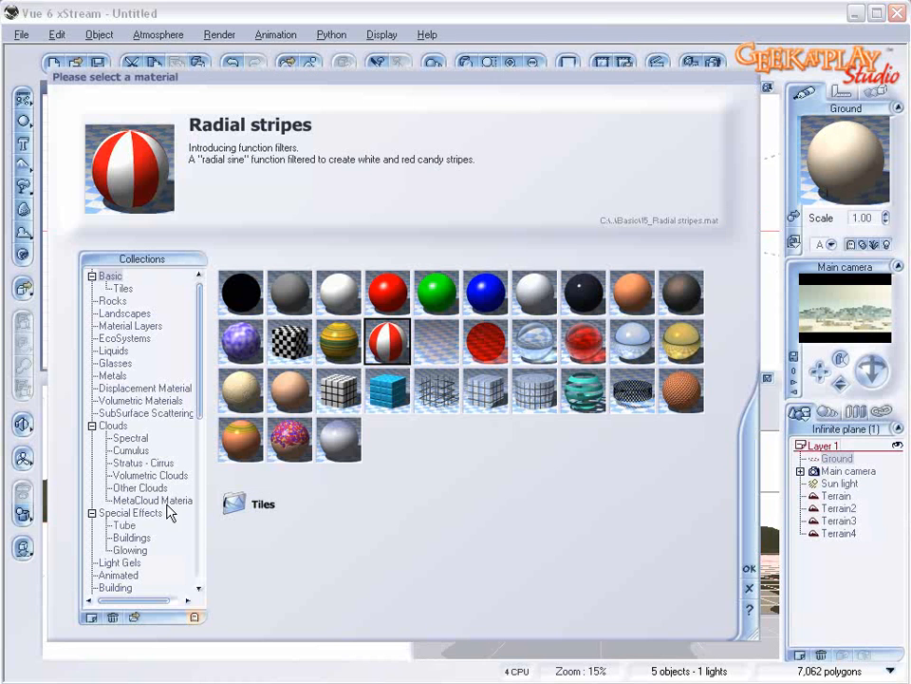
click(136, 618)
click(575, 56)
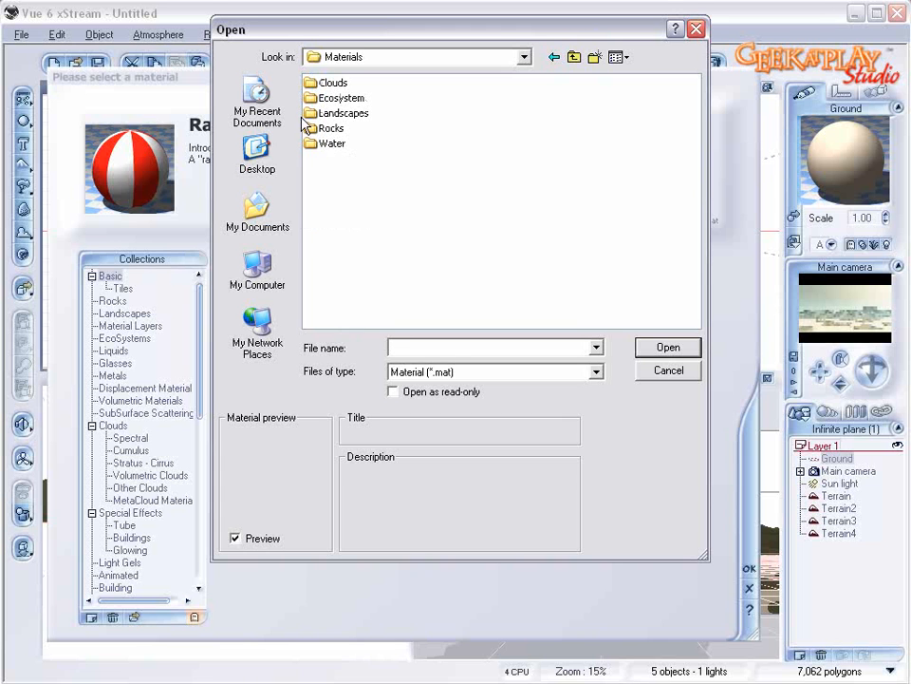
double_click(328, 147)
click(332, 99)
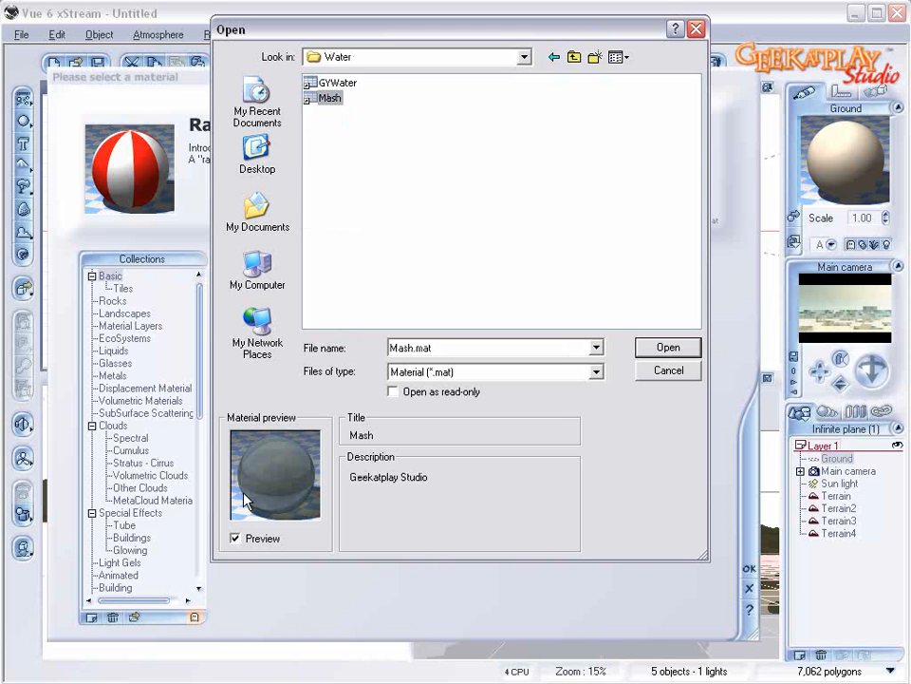
click(653, 347)
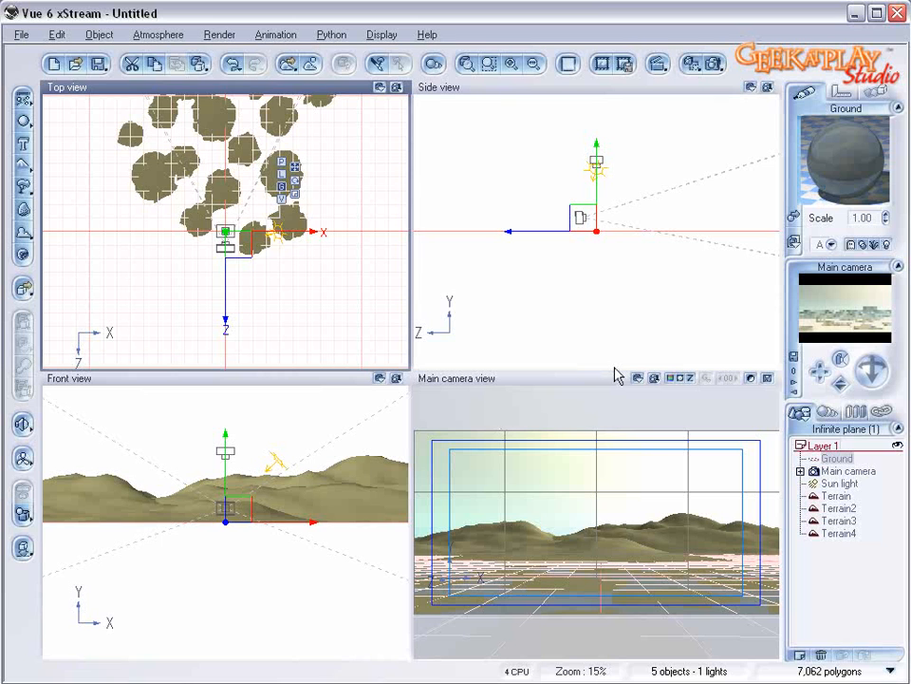
Step: Test-render the scene to check the new rock and water materials, stopping early and closing the render
click(714, 64)
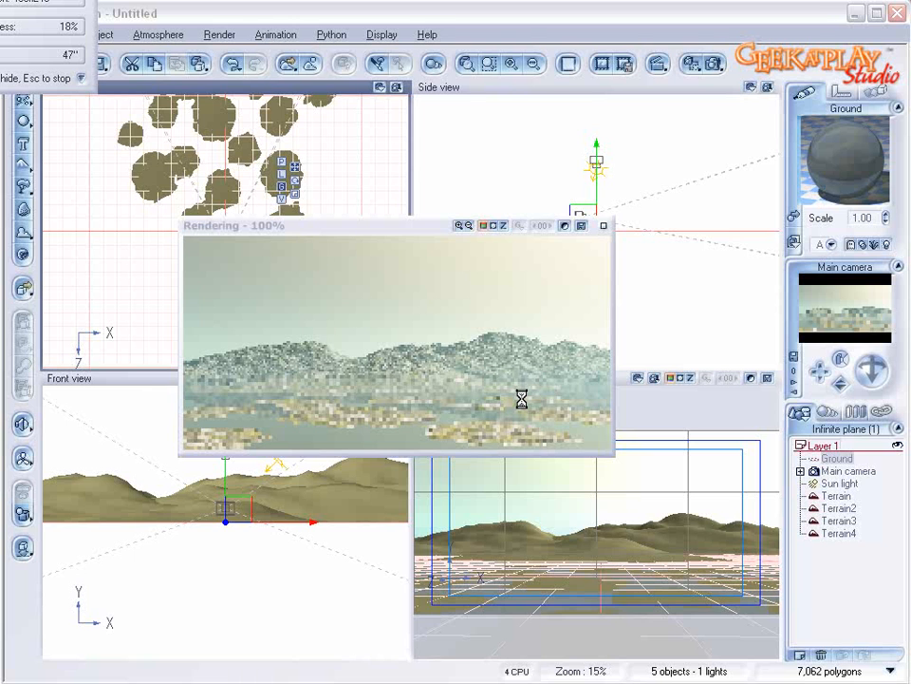
click(462, 416)
click(603, 225)
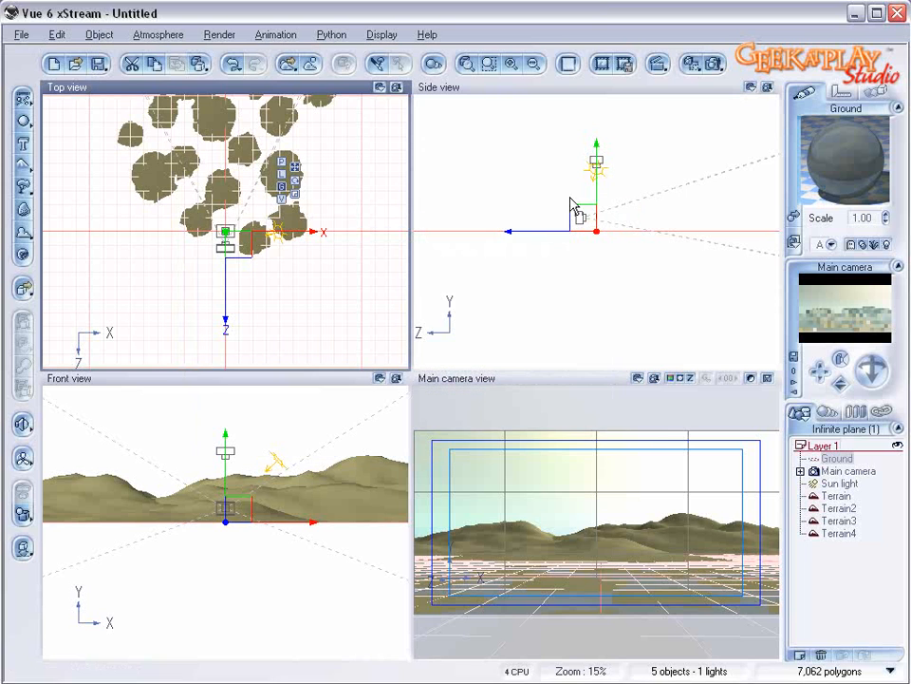
Step: In the Atmosphere Editor, set the sun's azimuth to 99.10°, pitch to 9.42°, sun size to 7% and corona size to 73%
click(159, 35)
click(202, 113)
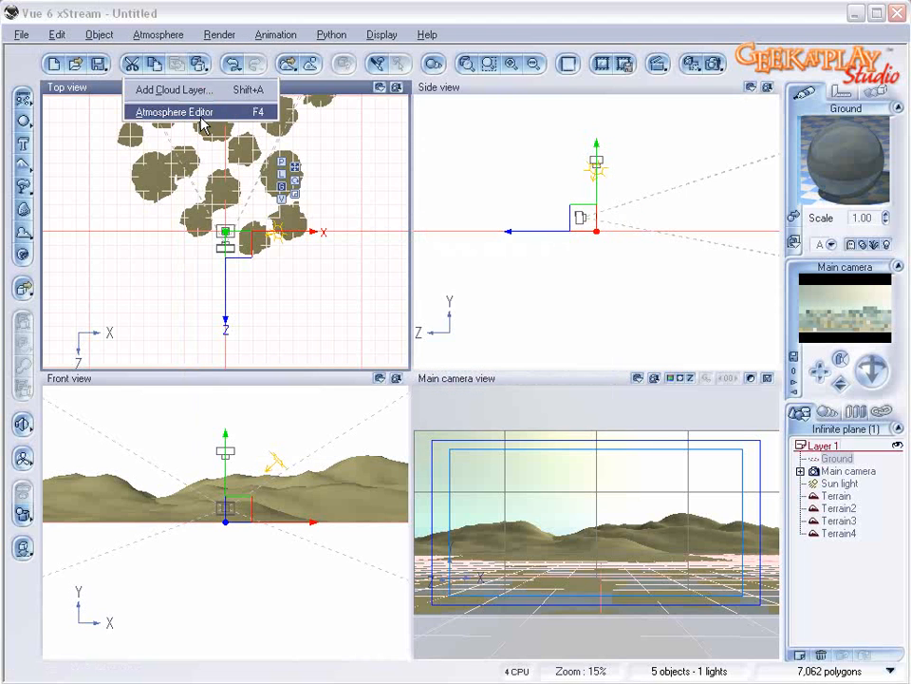
drag(369, 84, 581, 160)
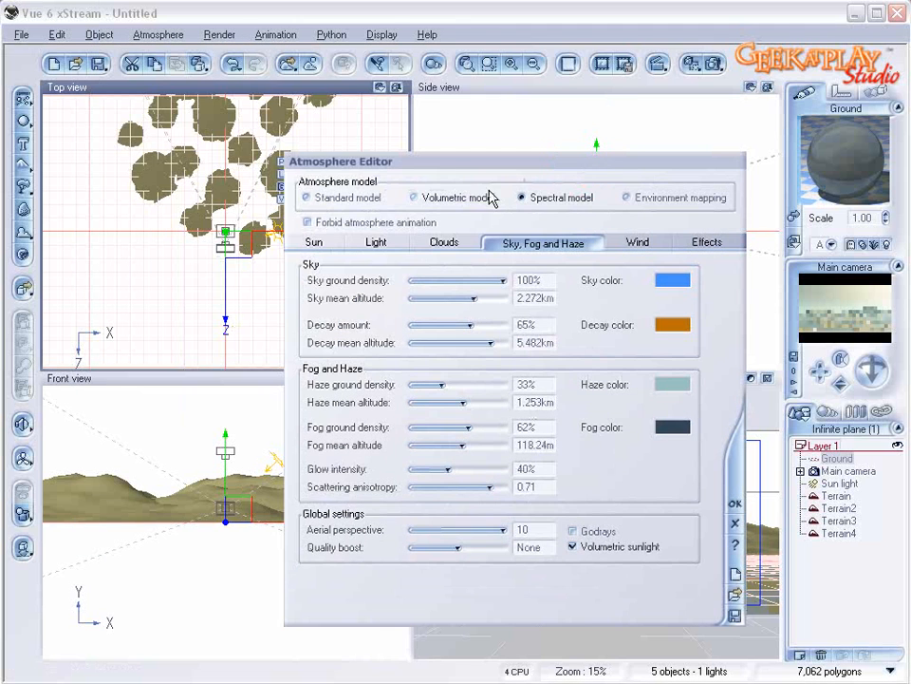
click(304, 244)
drag(480, 157, 438, 125)
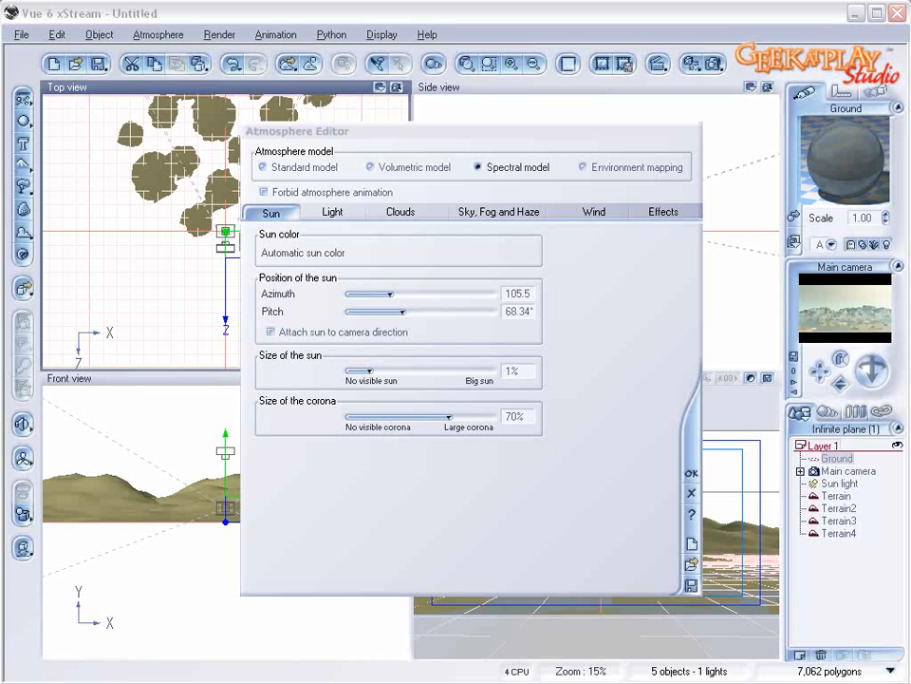
click(400, 293)
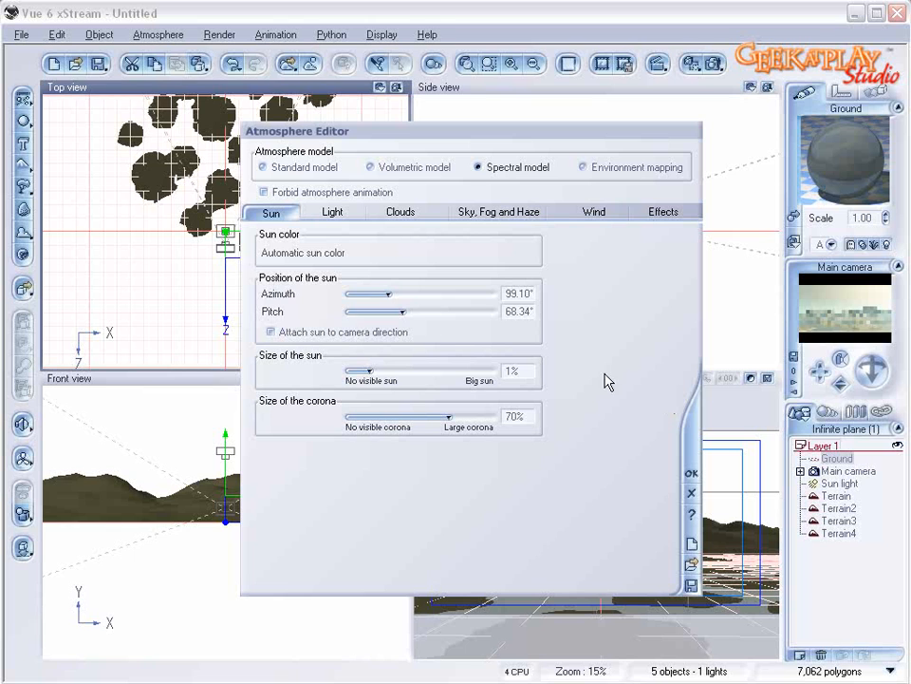
drag(415, 314, 362, 310)
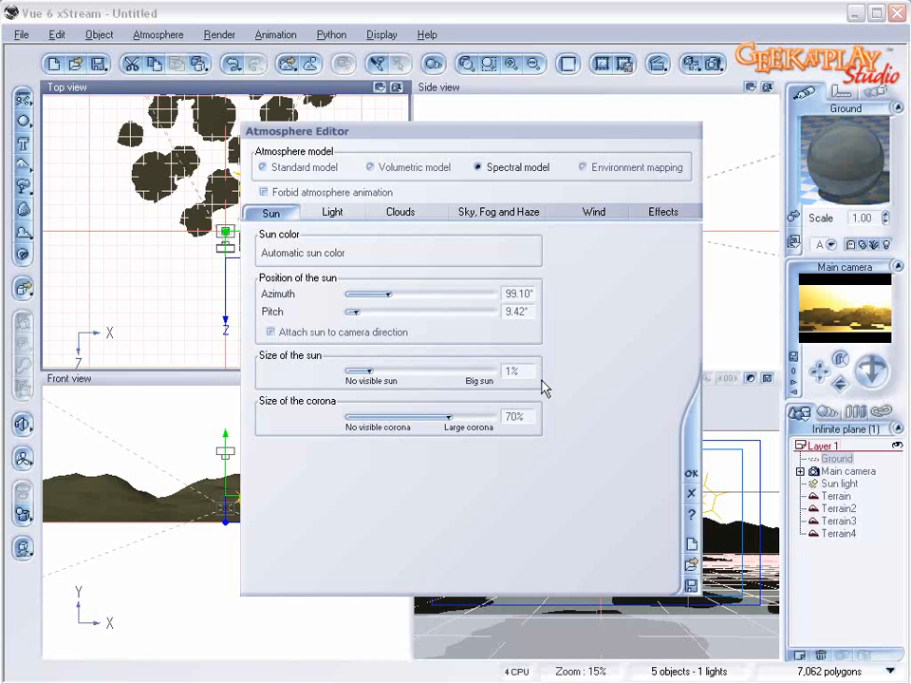
drag(408, 371, 415, 369)
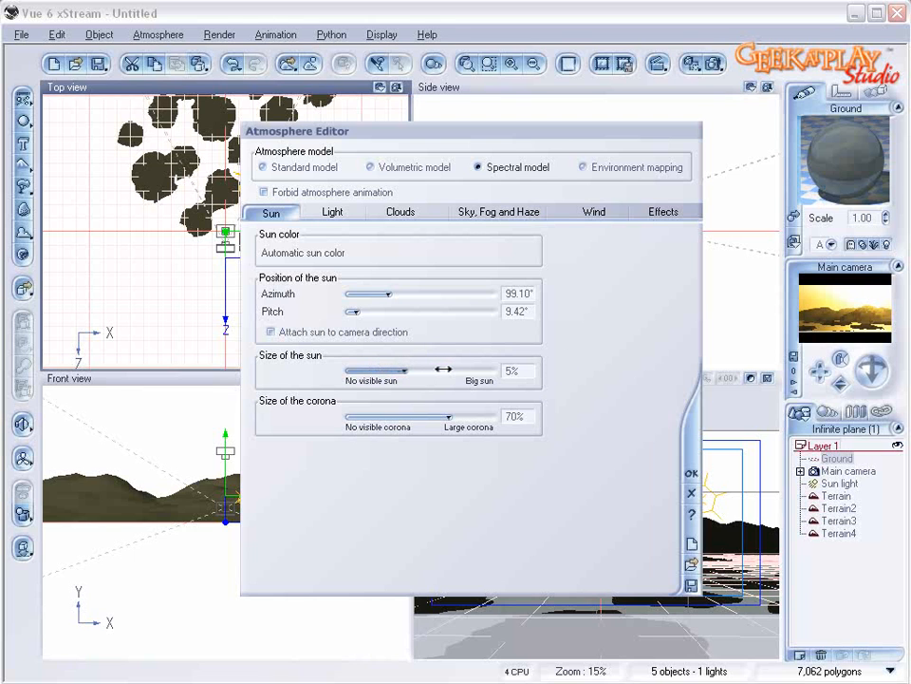
drag(456, 417, 456, 421)
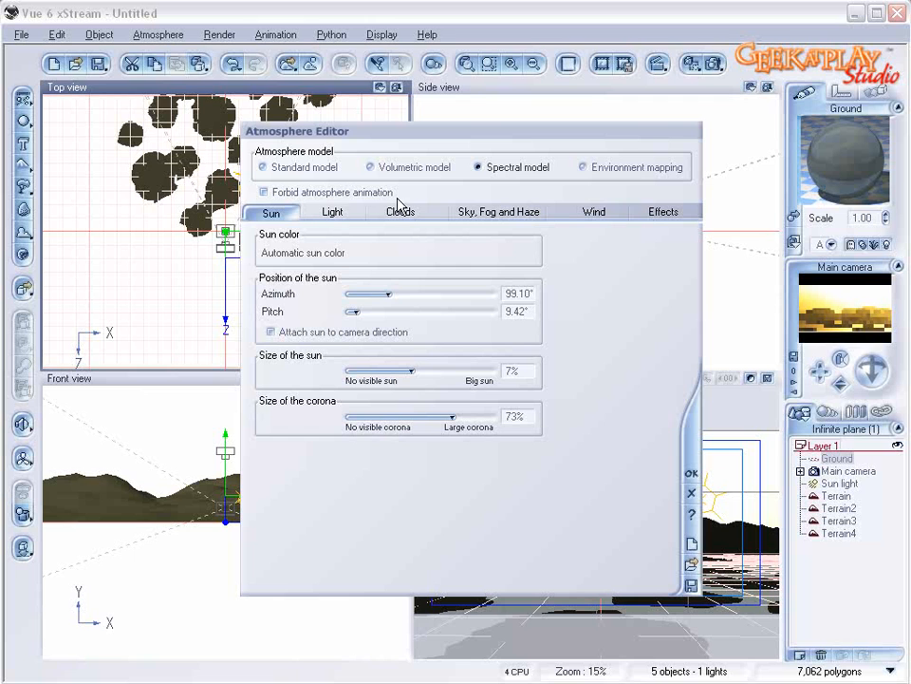
Step: Change the atmosphere's ambient light color to a dark blue-gray with red 72, green 80, blue 94
click(334, 213)
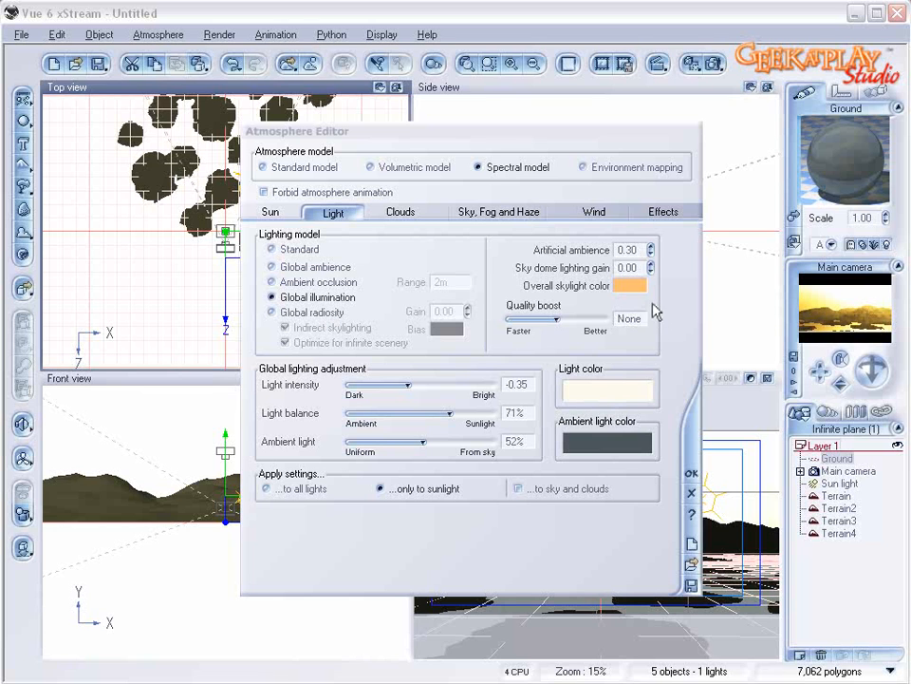
right_click(589, 452)
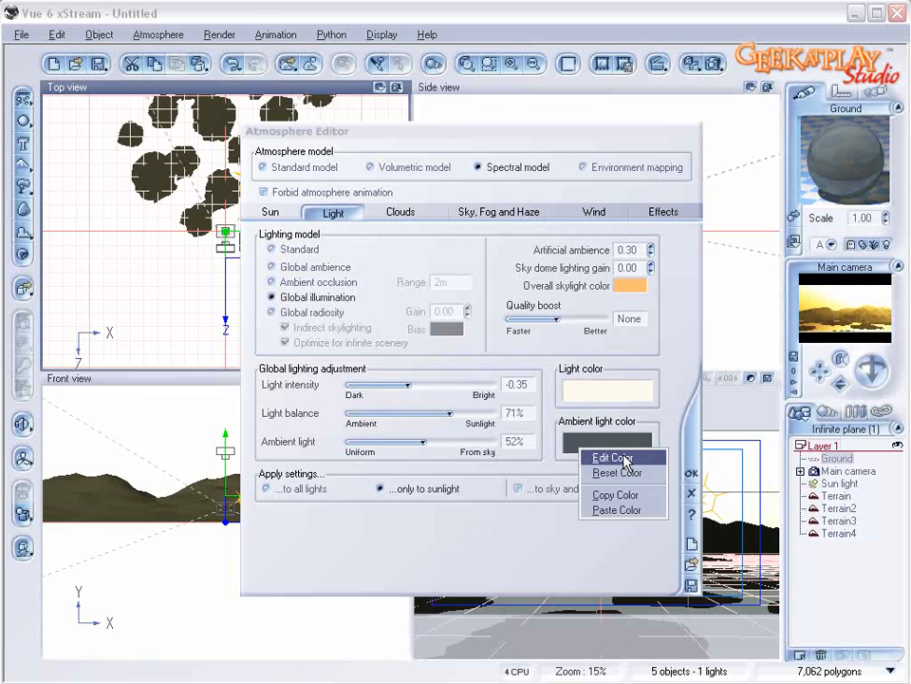
click(608, 457)
drag(249, 403, 259, 399)
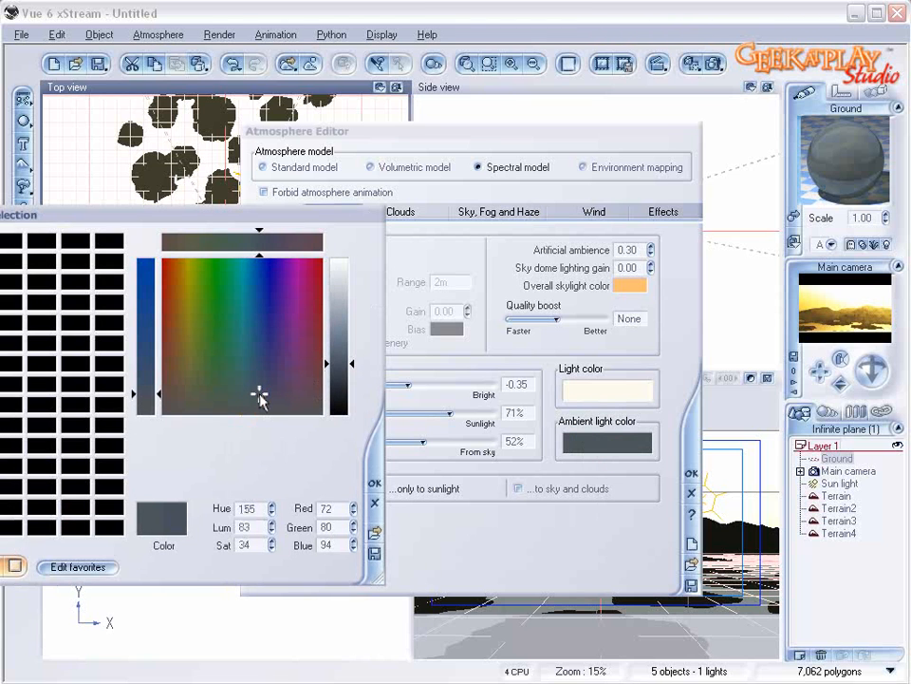
click(375, 483)
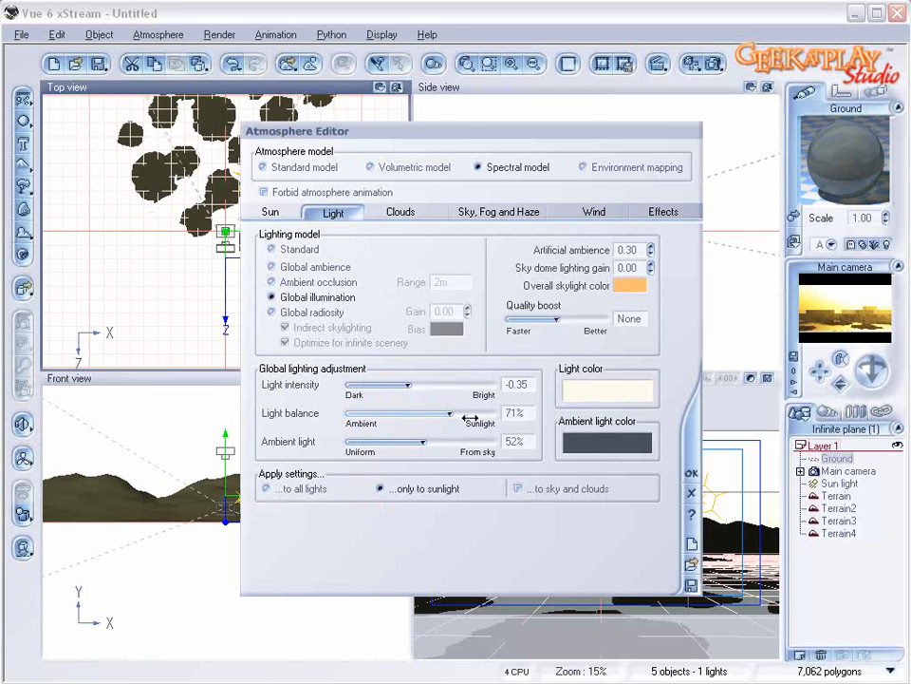
Step: Adjust the global lighting to 8% light balance, -0.06 light intensity and 50% ambient light
drag(449, 414, 360, 412)
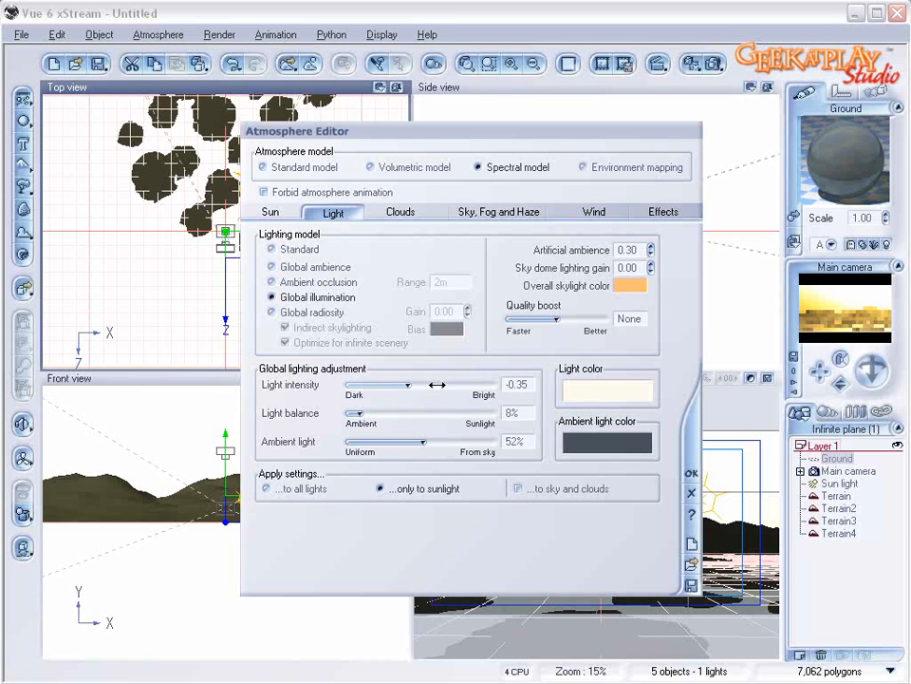
drag(437, 385, 445, 383)
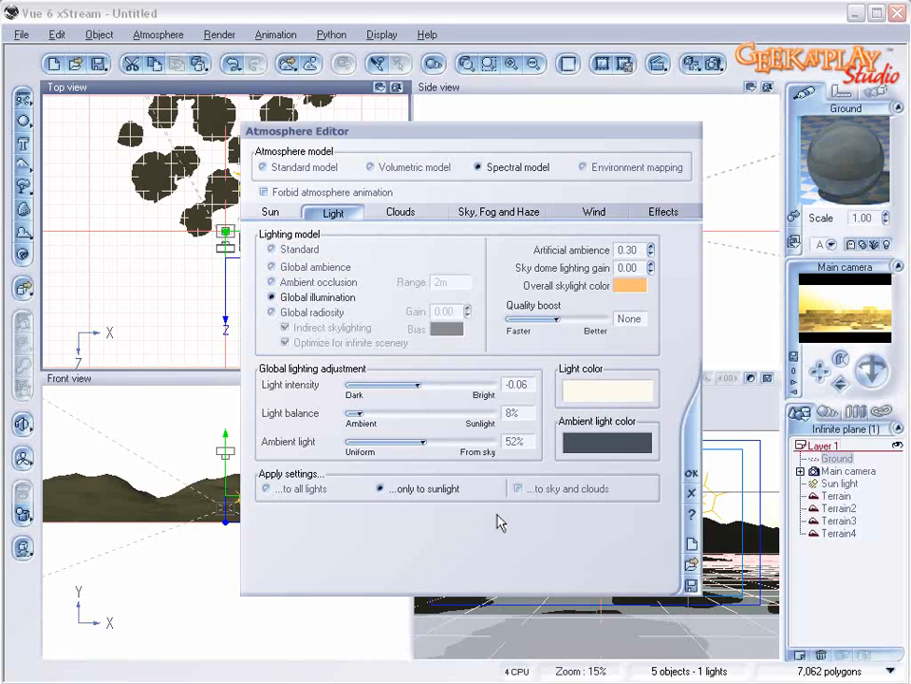
drag(435, 445, 442, 449)
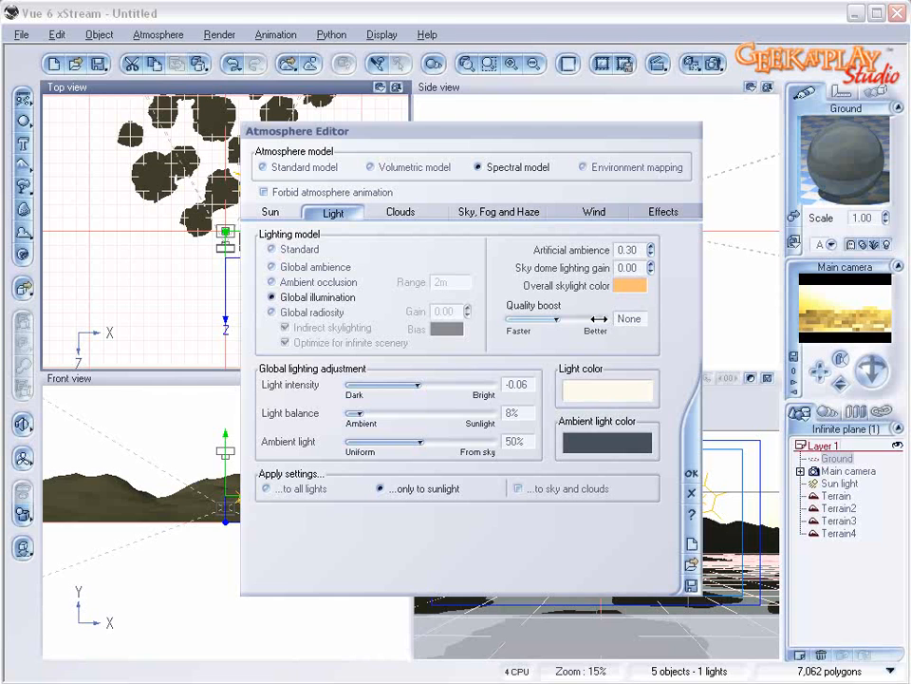
Step: Change the overall skylight color to a darker, muted brown and accept it
click(630, 287)
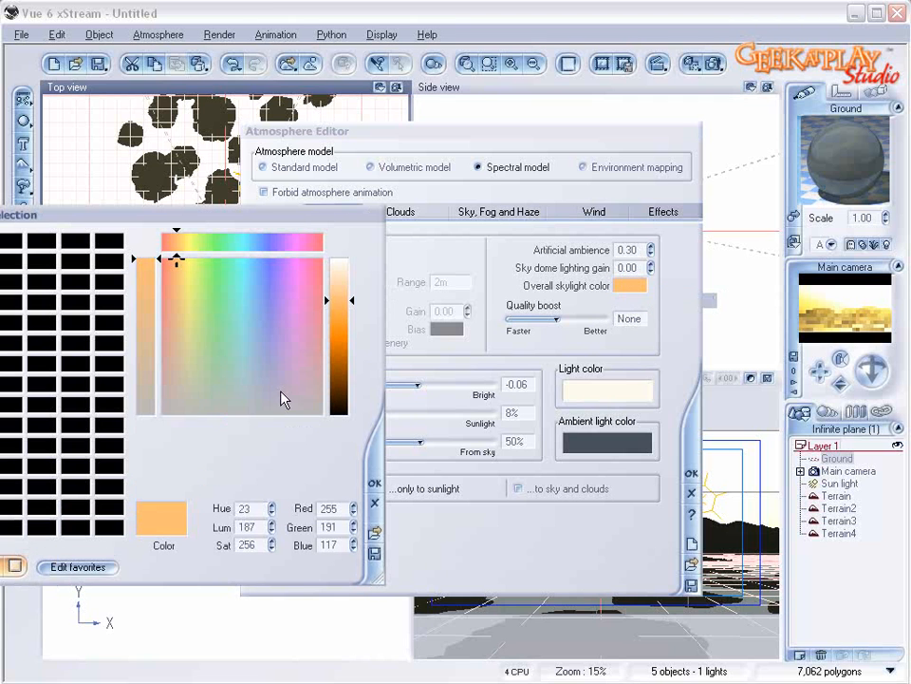
drag(174, 368, 175, 374)
drag(336, 317, 342, 344)
click(376, 483)
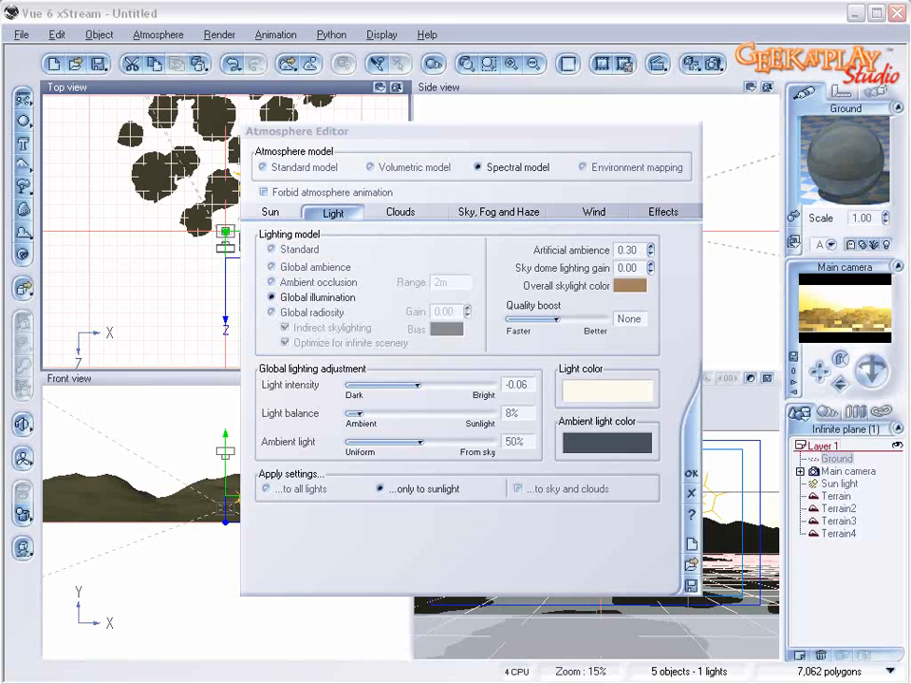
Step: Add a cloud layer using the fog material from the Clouds materials folder and set its density to 34%
click(408, 211)
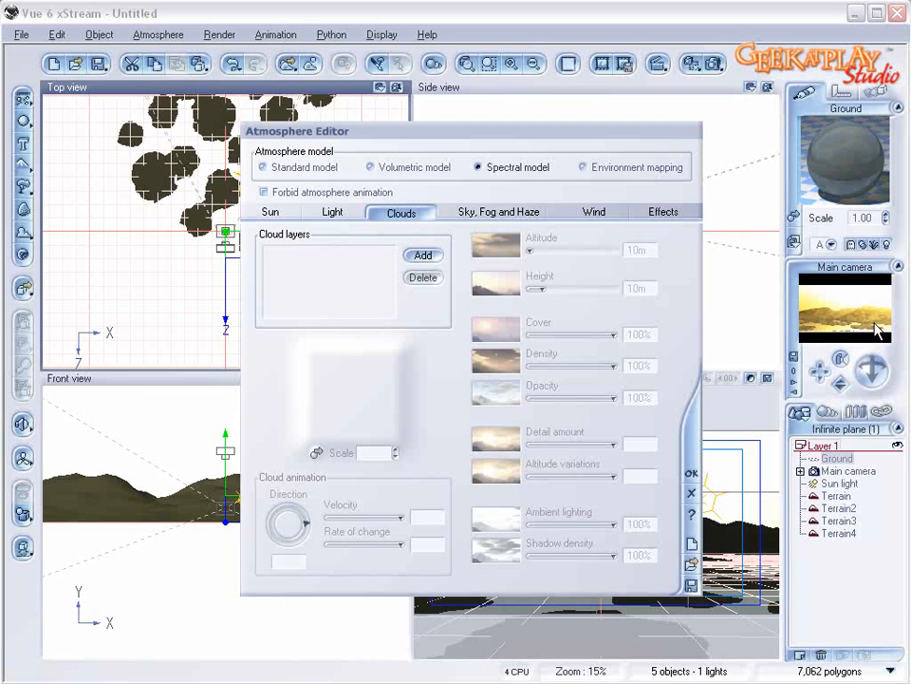
click(418, 259)
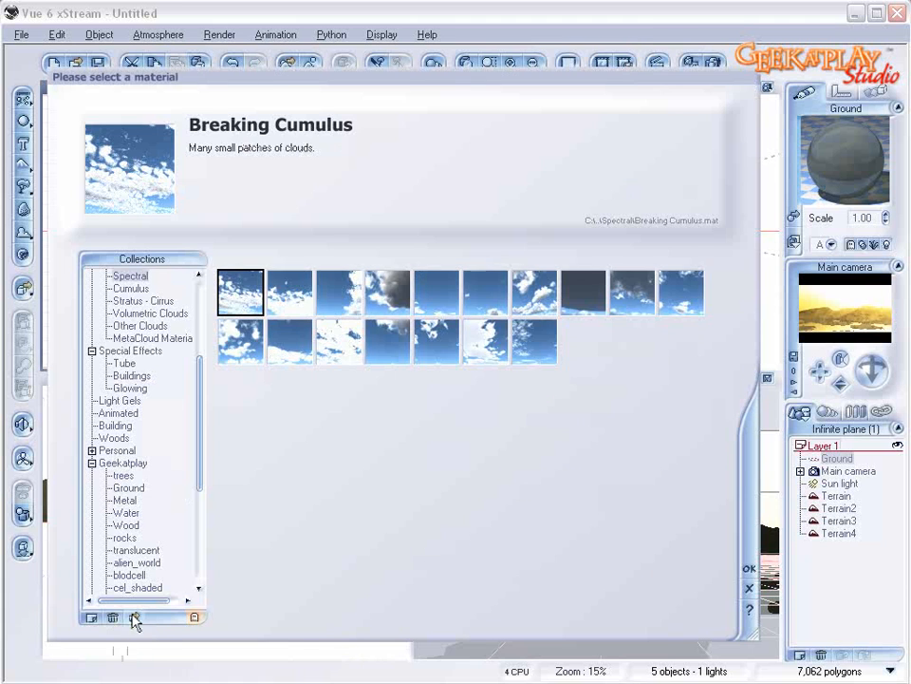
click(133, 617)
click(574, 57)
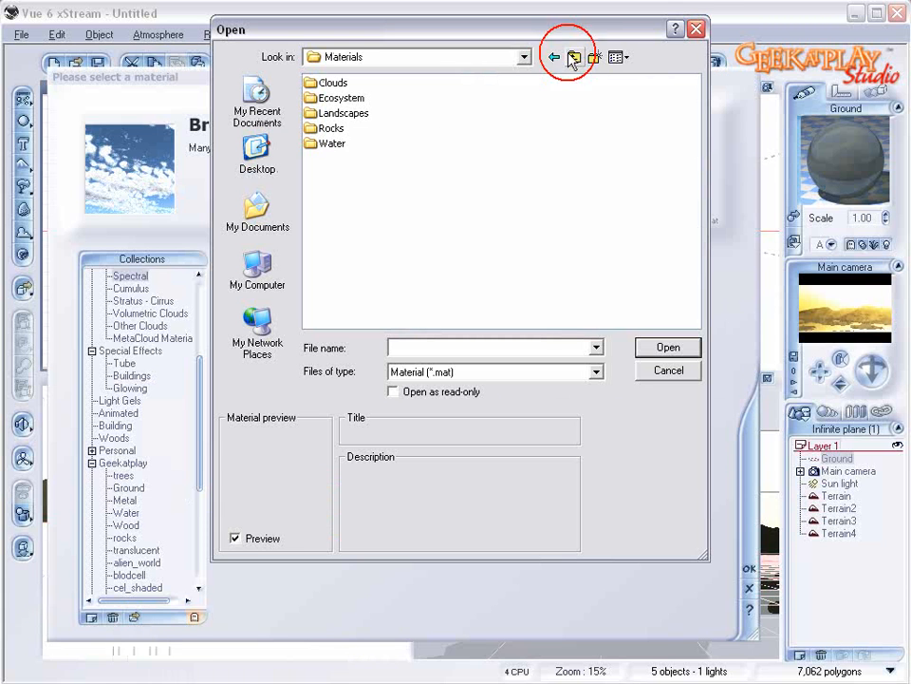
click(334, 83)
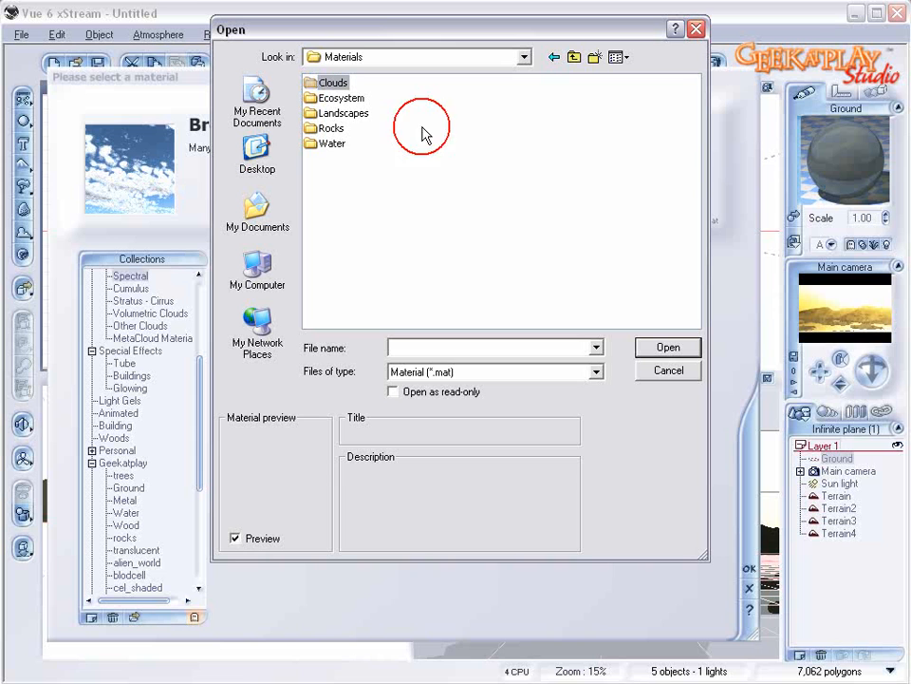
double_click(318, 83)
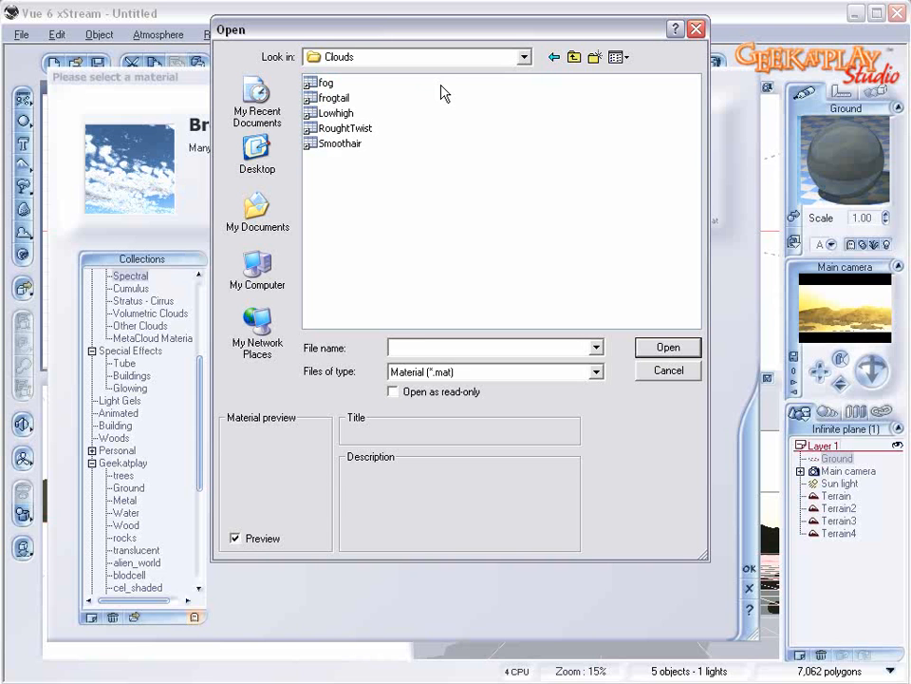
click(325, 84)
click(668, 346)
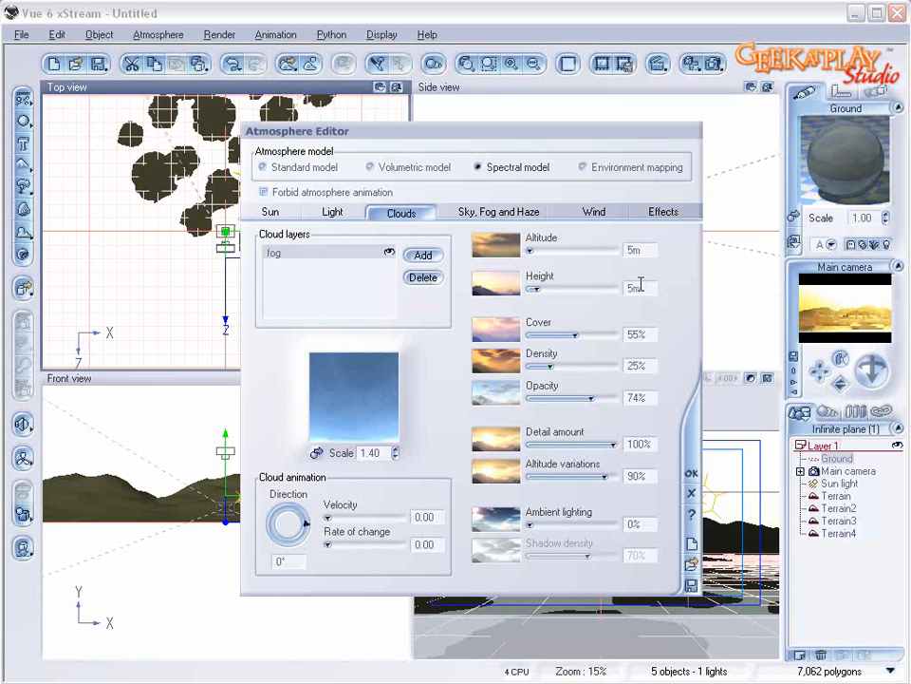
drag(628, 133, 463, 129)
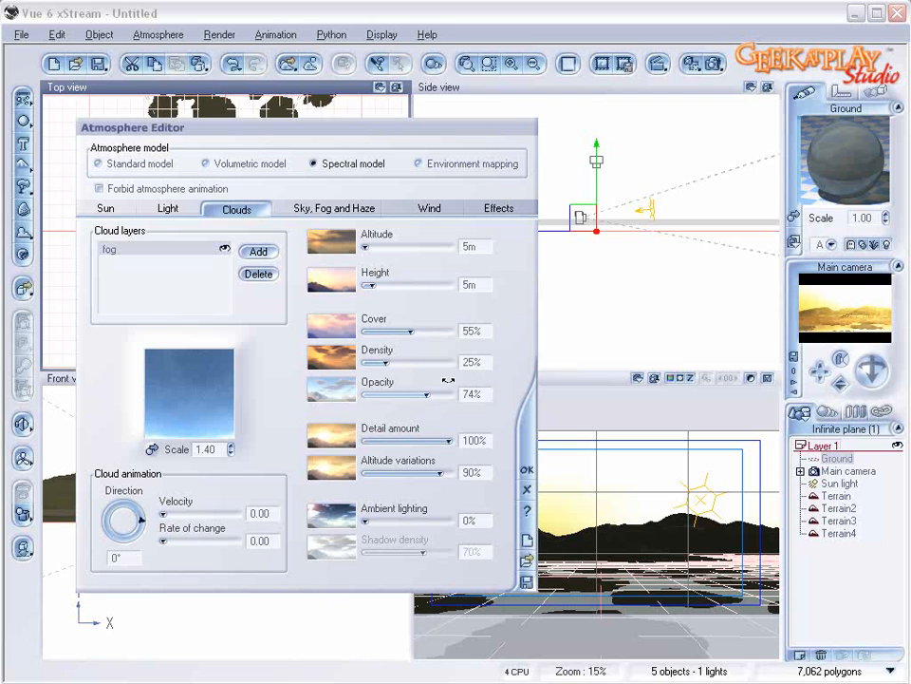
drag(415, 359, 394, 360)
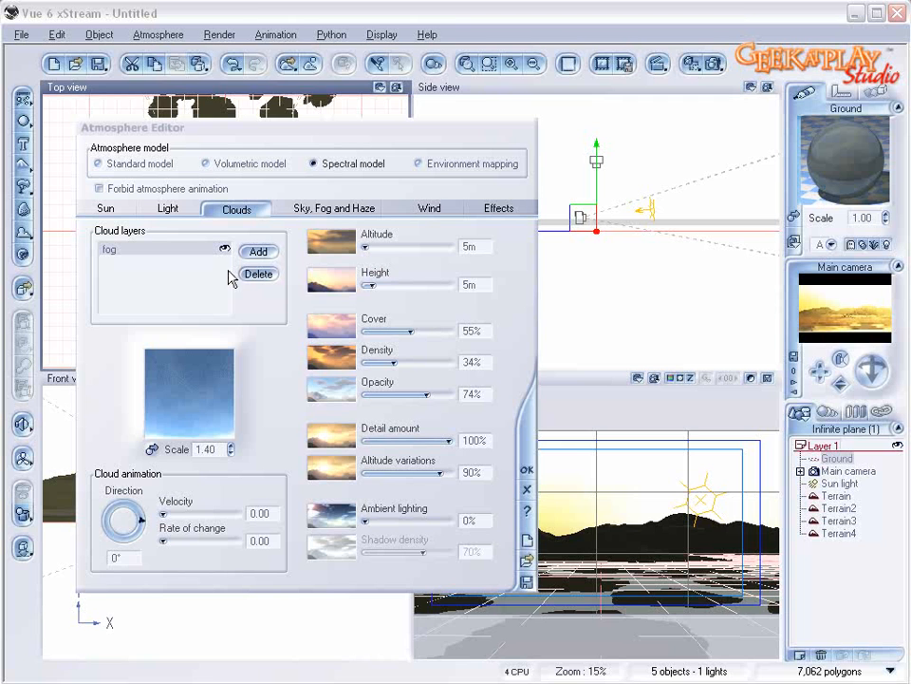
Step: Add a second cloud layer using the frogtail material from the Clouds folder
click(257, 252)
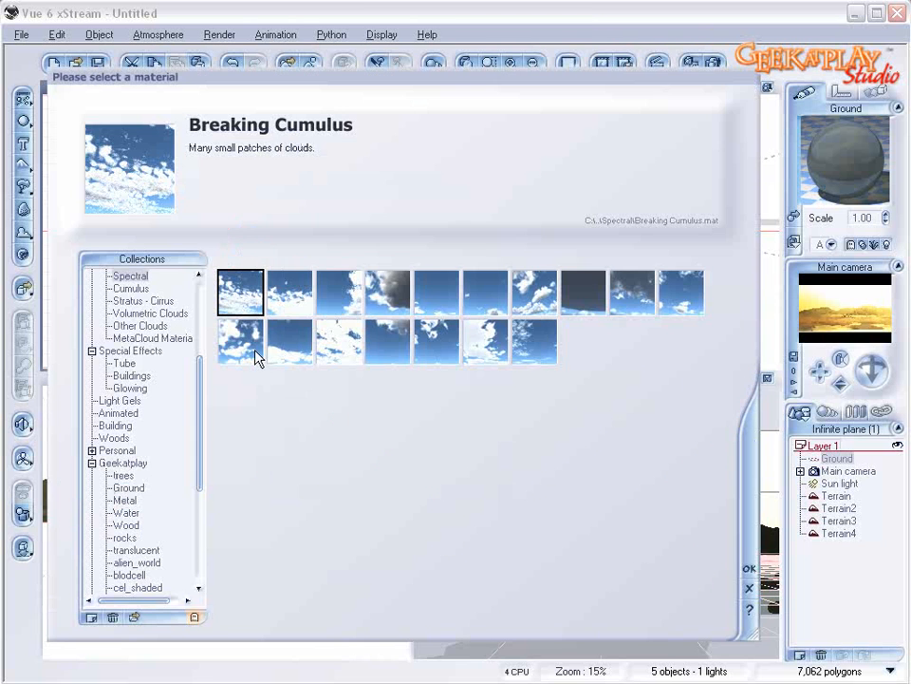
click(136, 617)
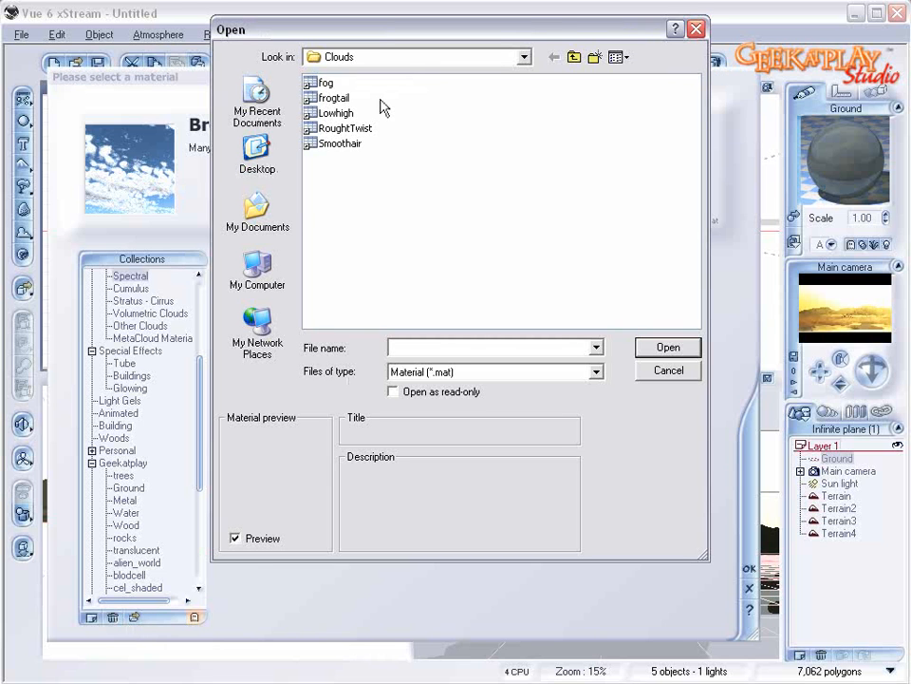
click(333, 99)
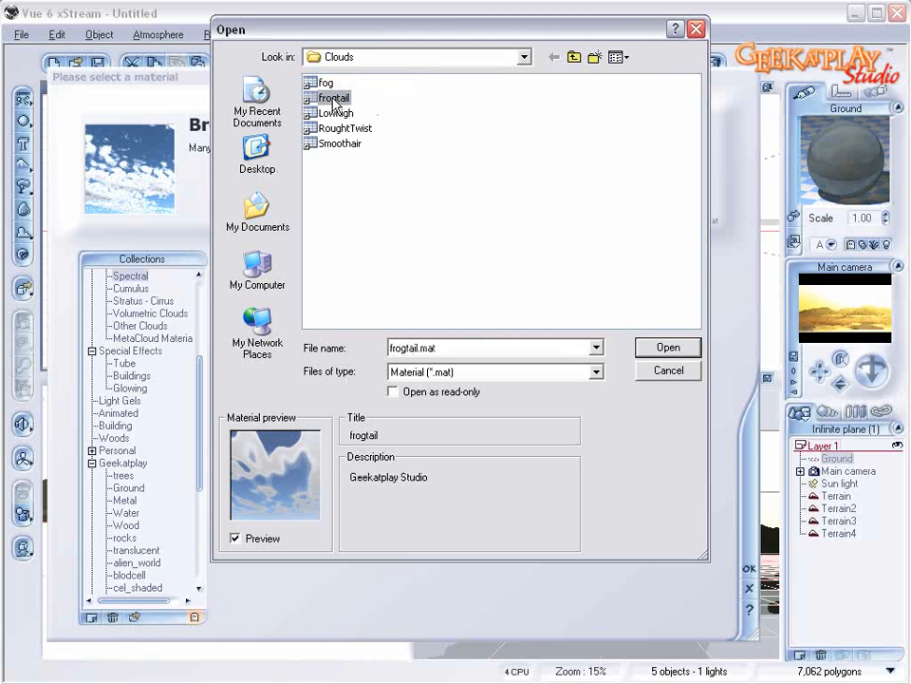
click(665, 349)
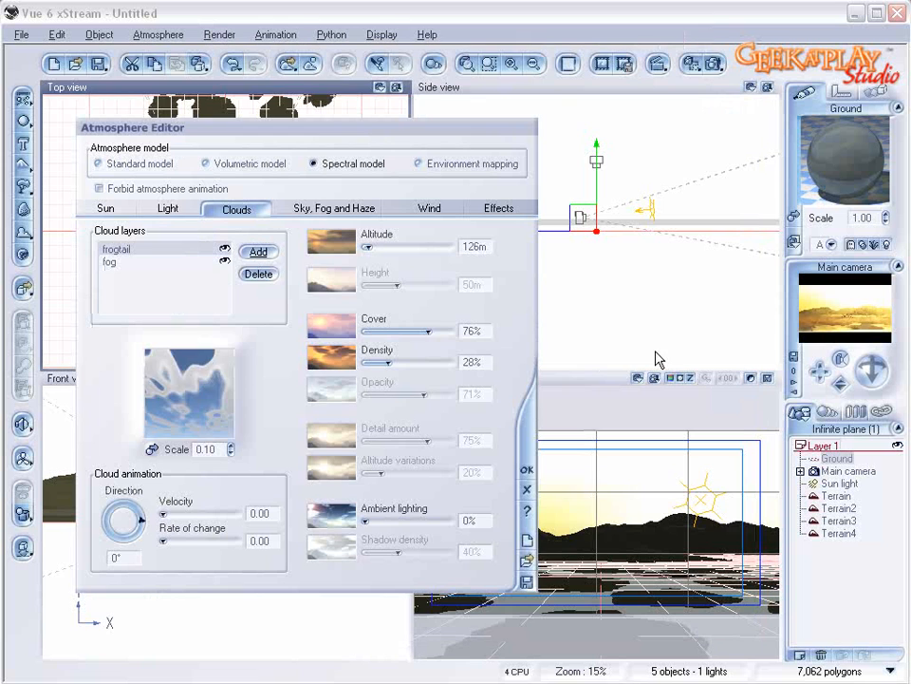
Step: Set the frogtail cloud layer's scale to 0.30, density to 39% and ambient lighting to 6%
click(231, 446)
click(231, 446)
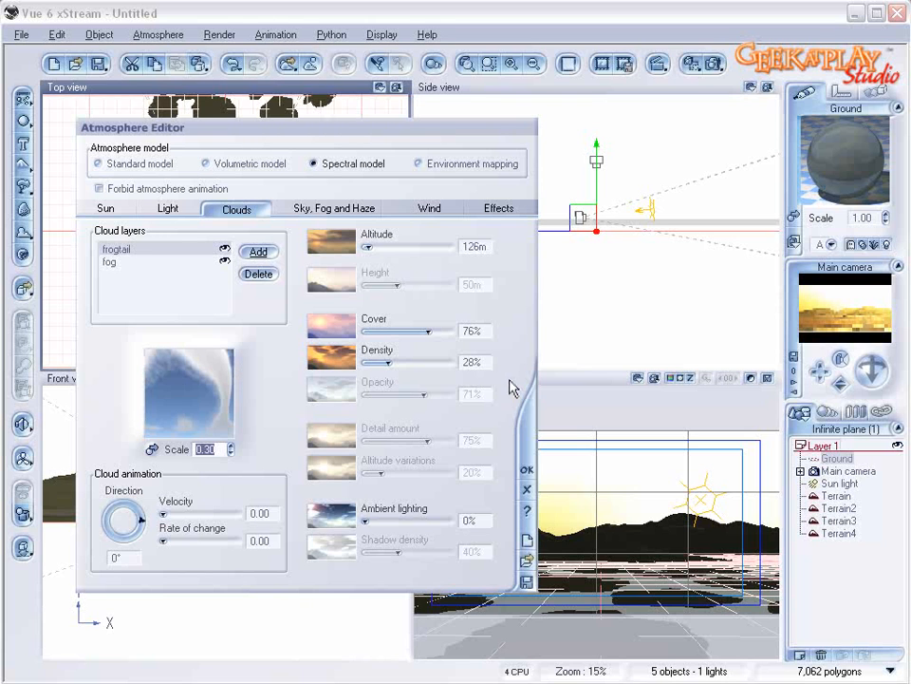
drag(387, 360, 393, 359)
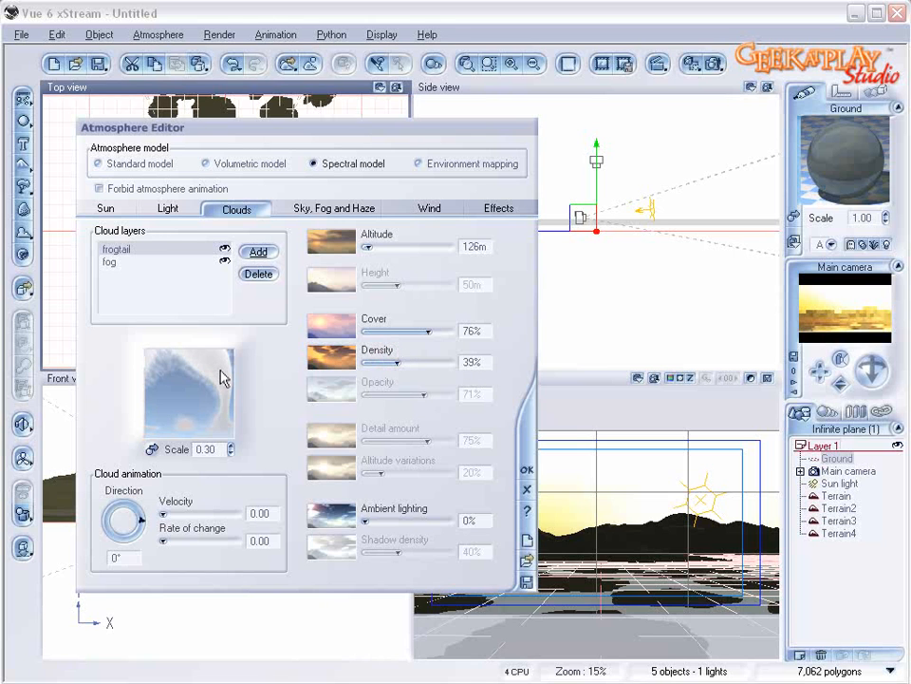
drag(366, 521, 383, 519)
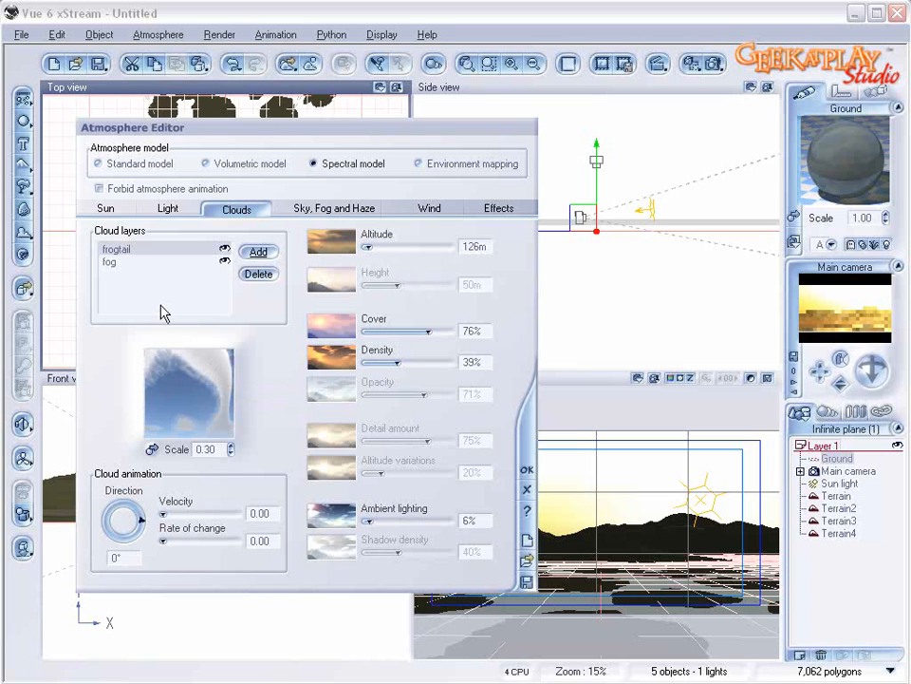
click(845, 298)
Step: Add a third cloud layer using the Smoothair material from the Clouds folder
click(260, 252)
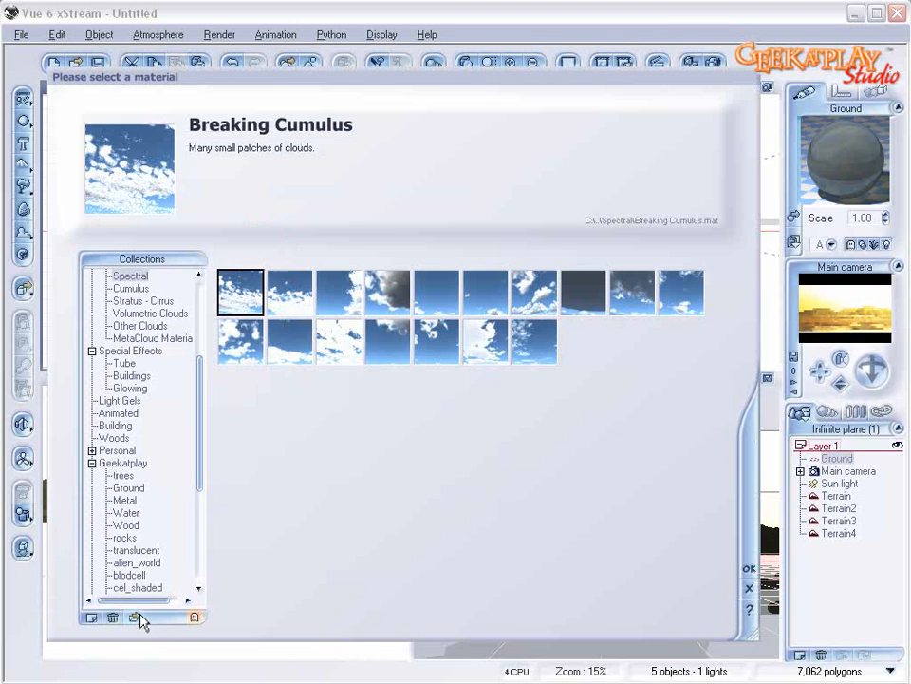
click(136, 617)
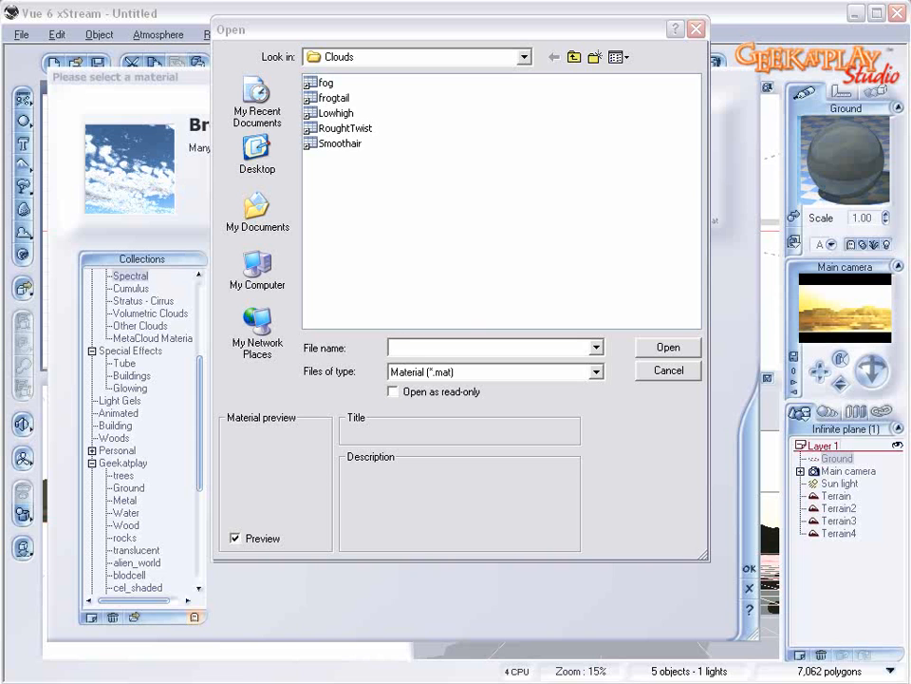
click(348, 143)
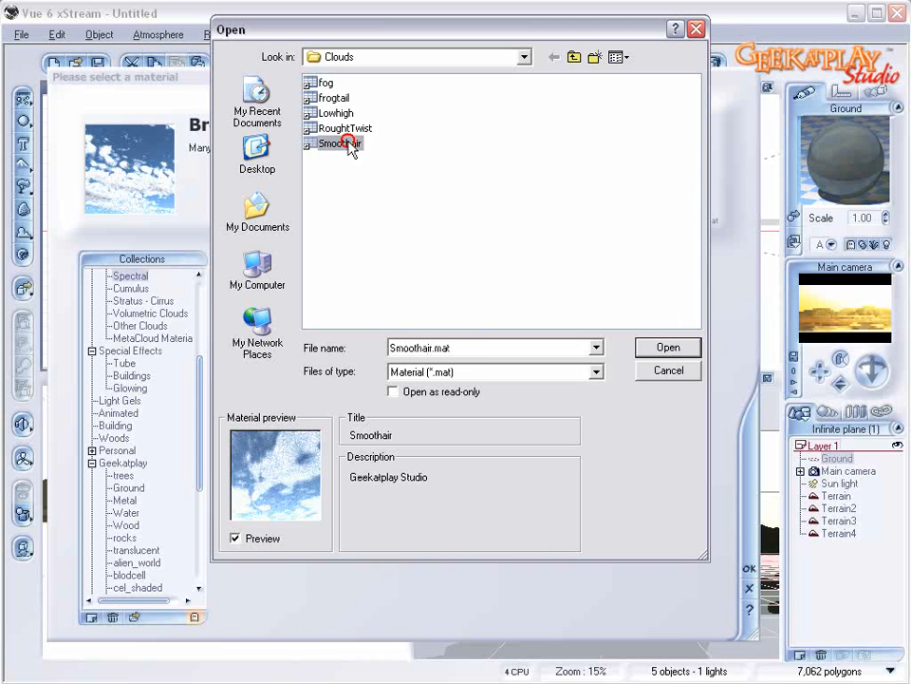
click(668, 348)
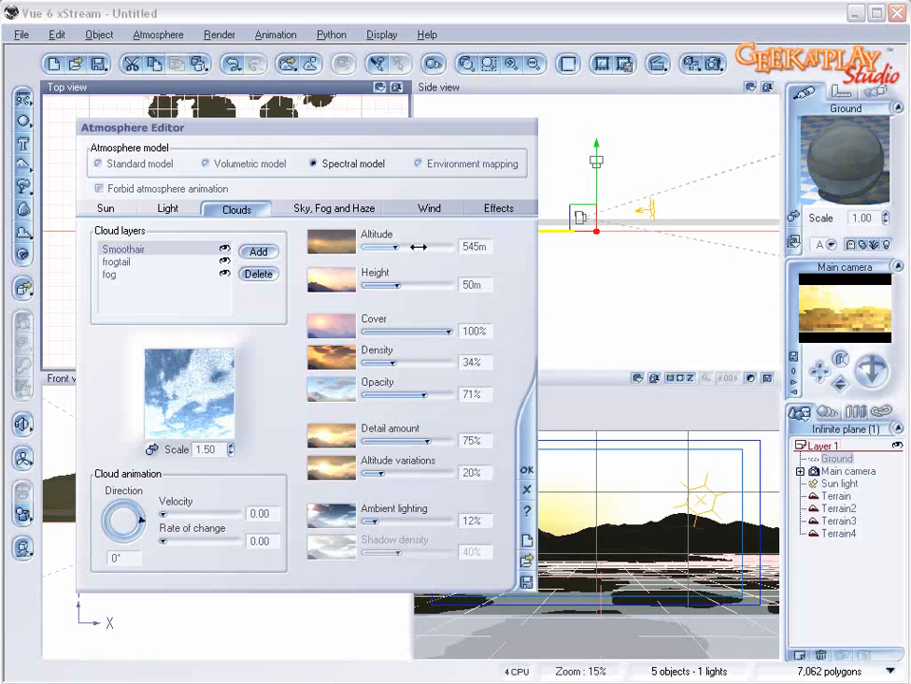
Step: Set the Smoothair cloud layer's altitude to 242 m, height to 68.7 m, density to 48% and opacity to 69%
drag(402, 245, 382, 245)
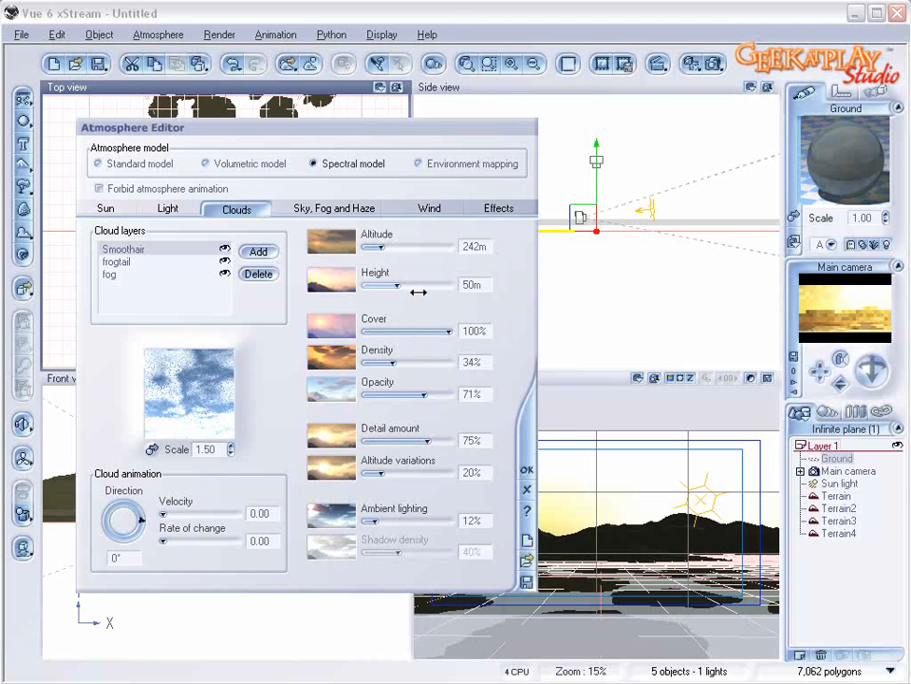
drag(397, 287, 403, 286)
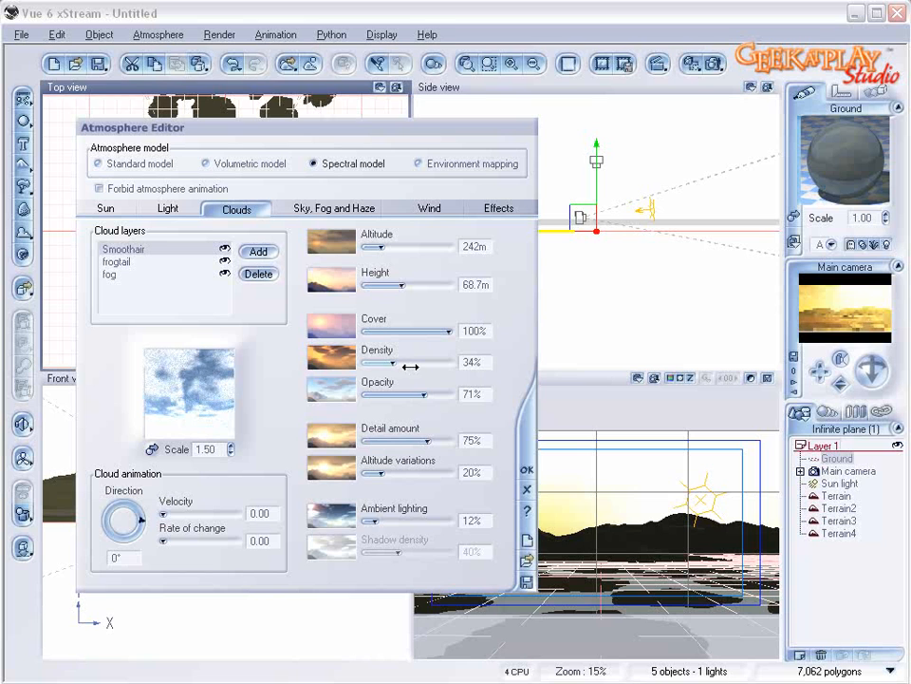
drag(395, 365, 399, 363)
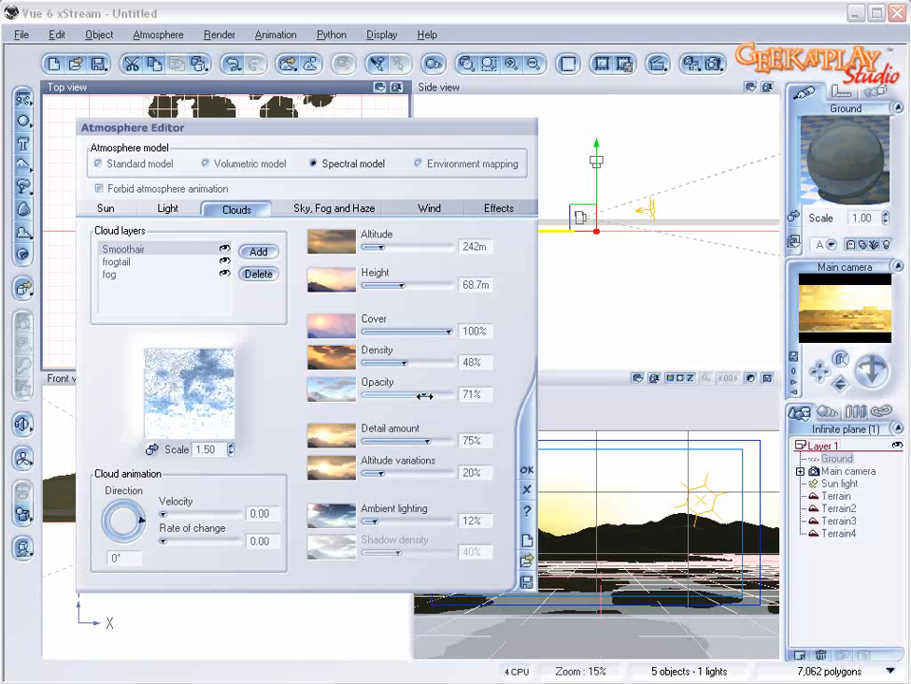
drag(425, 395, 422, 395)
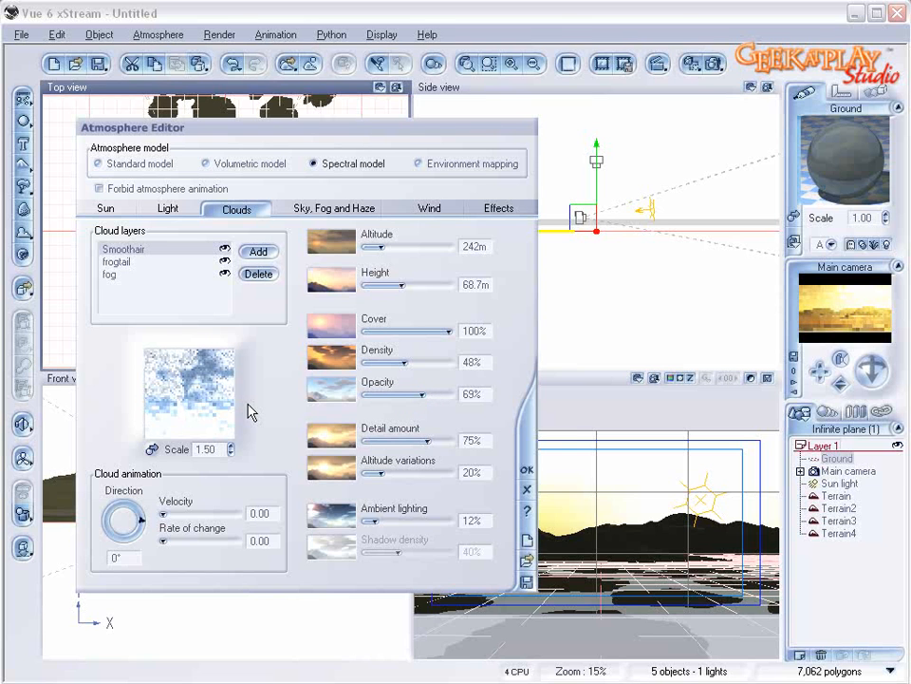
Step: Set the Smoothair cloud layer's detail amount to 100%, altitude variations to 56% and ambient lighting to 58%
drag(428, 441, 452, 442)
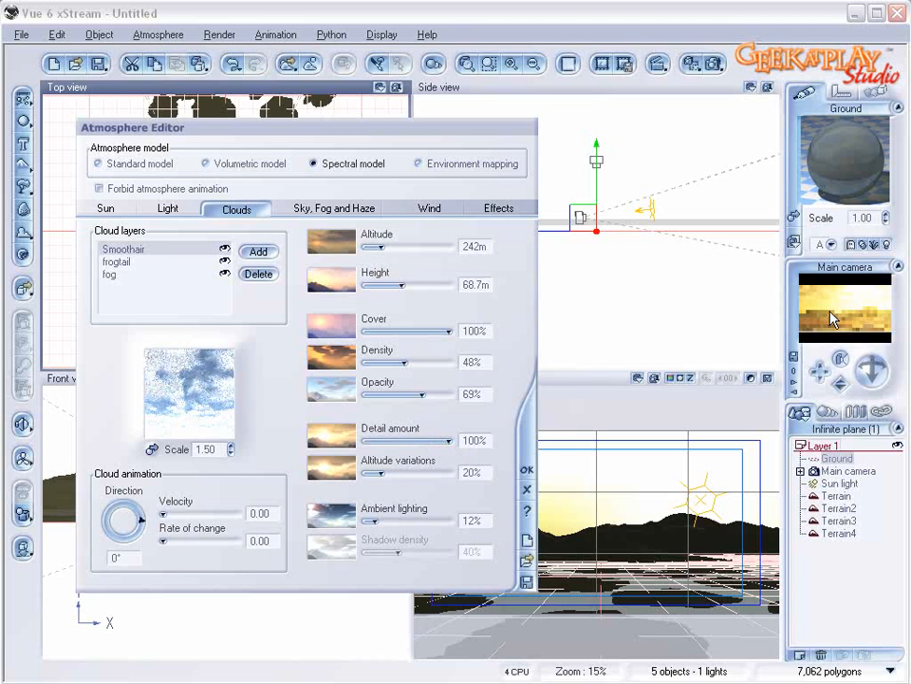
drag(377, 472, 418, 473)
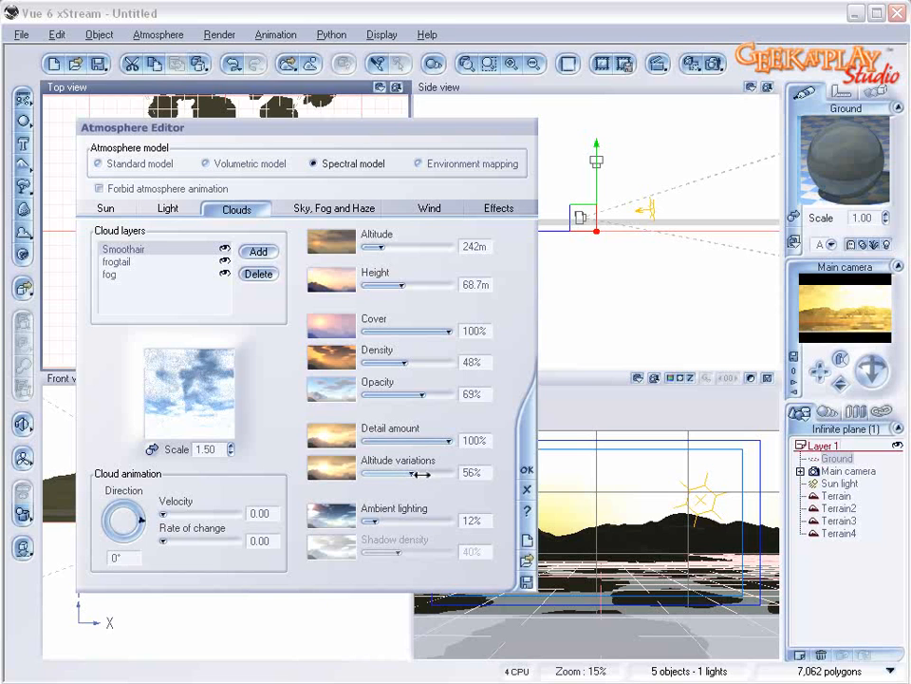
drag(374, 521, 430, 519)
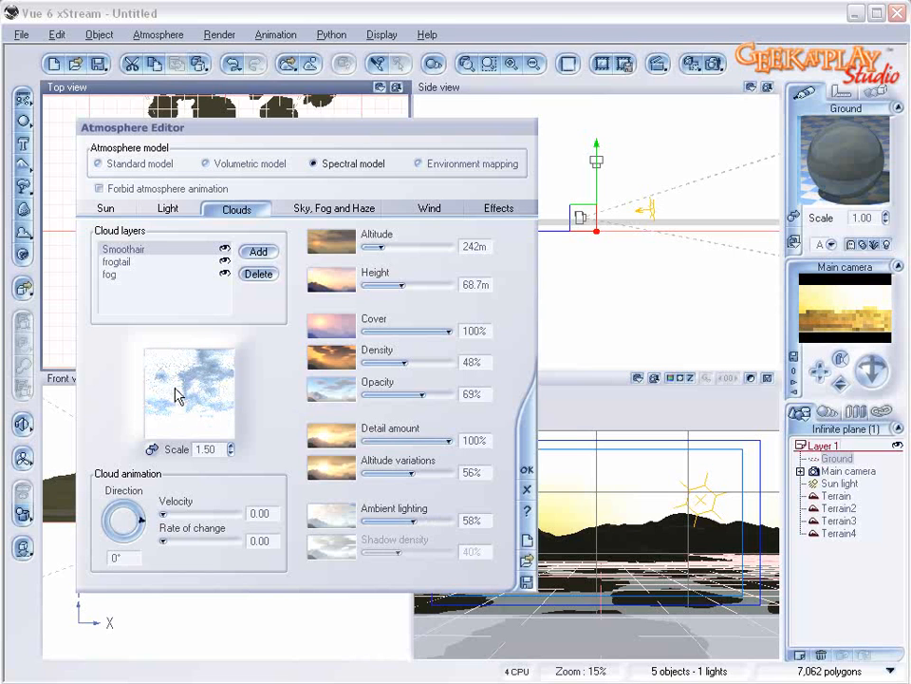
Step: Change the sky color to deep blue RGB 4, 66, 152 and set the sky mean altitude to 4.164 km
click(334, 211)
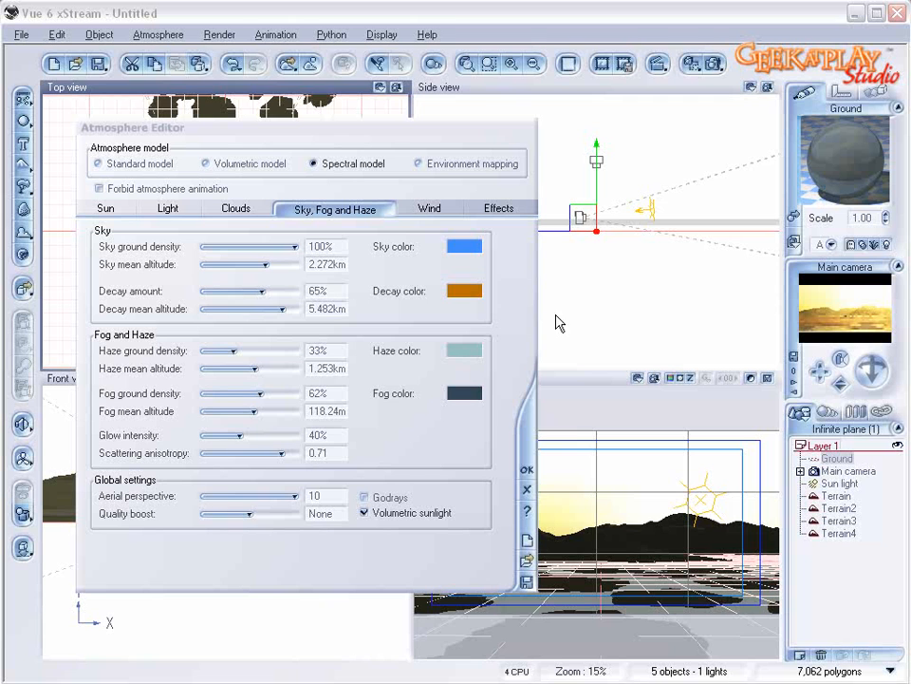
right_click(477, 251)
click(513, 259)
mouse_move(337, 347)
mouse_down()
mouse_move(337, 336)
mouse_move(342, 373)
mouse_up()
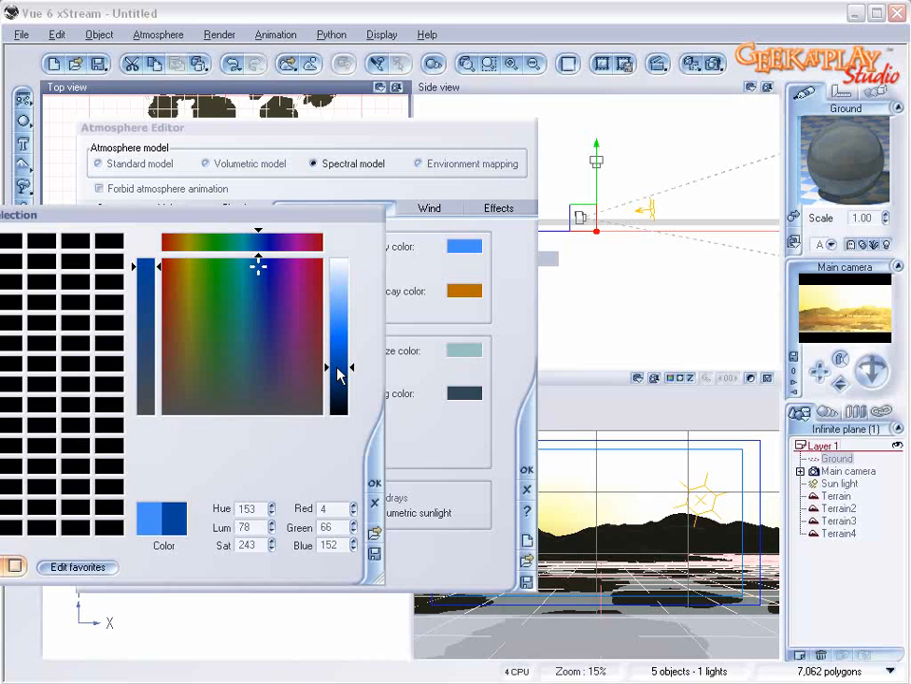
click(374, 482)
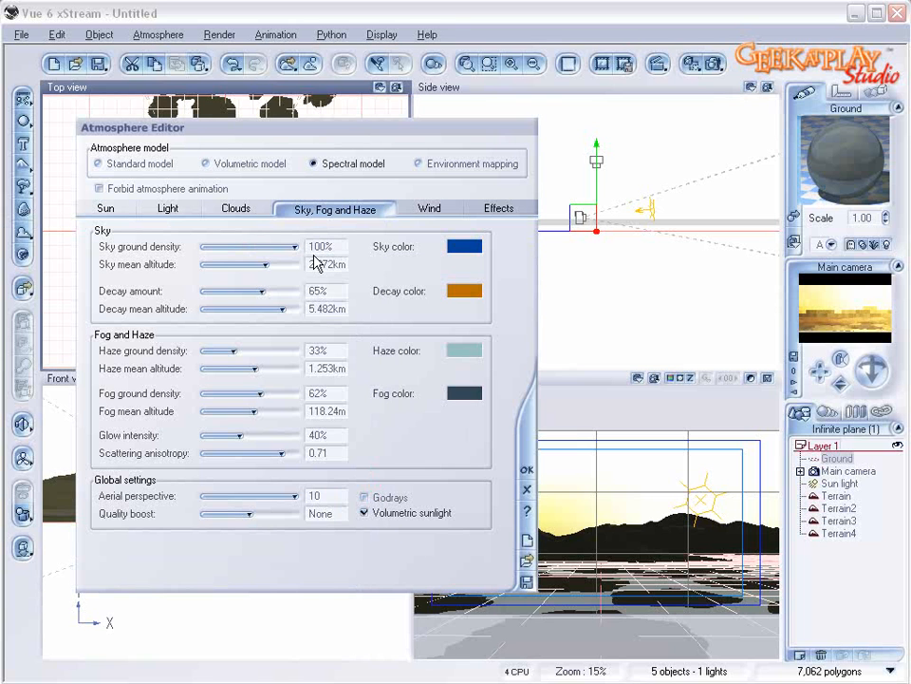
drag(264, 268, 279, 268)
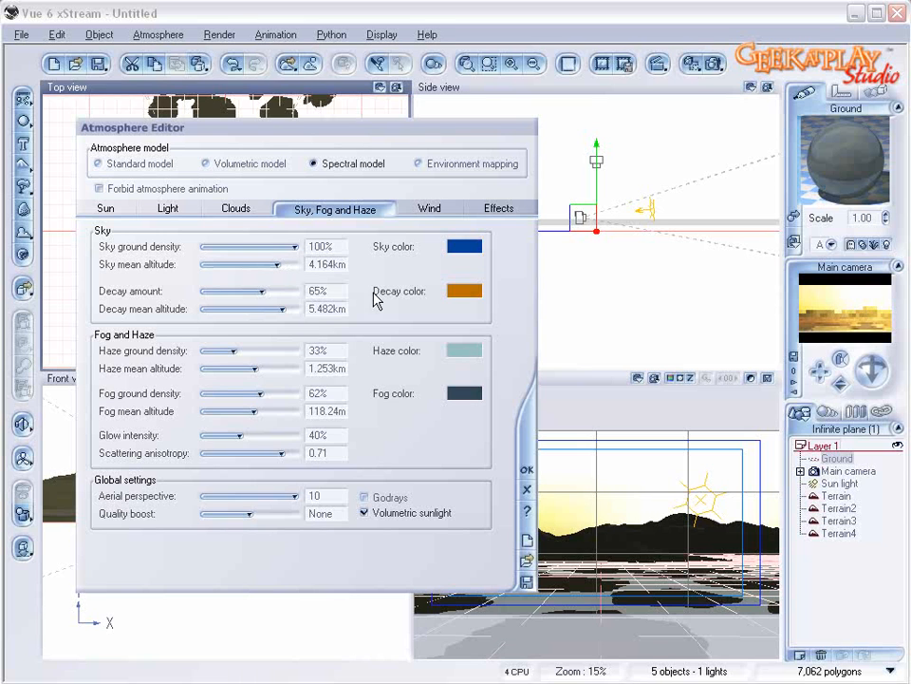
Step: Set the sky's decay amount to 89%, decay mean altitude to 3.277 km and decay color to orange RGB 184, 99, 3
drag(266, 290, 273, 290)
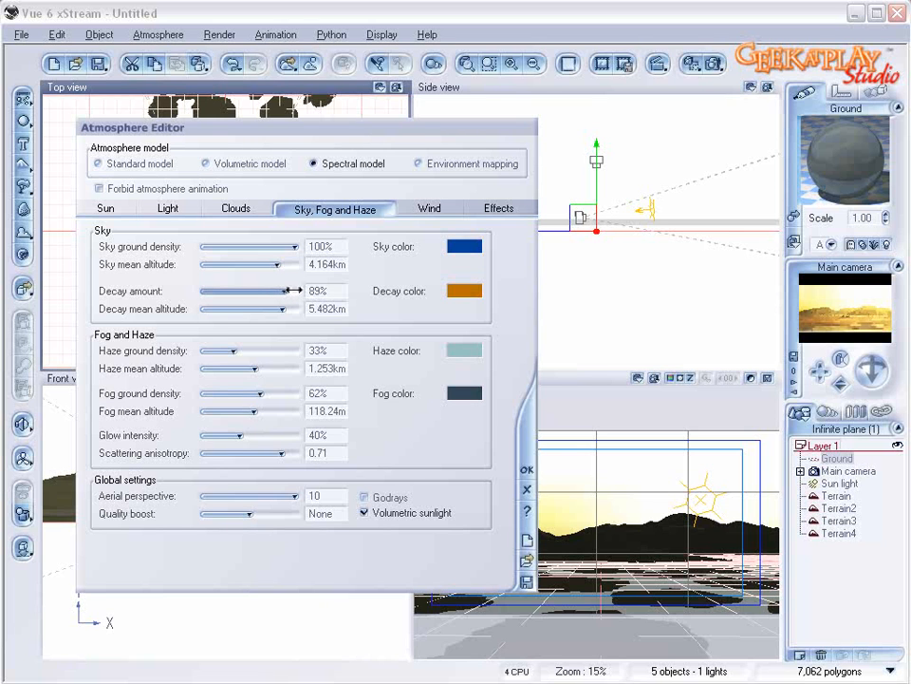
drag(282, 309, 271, 308)
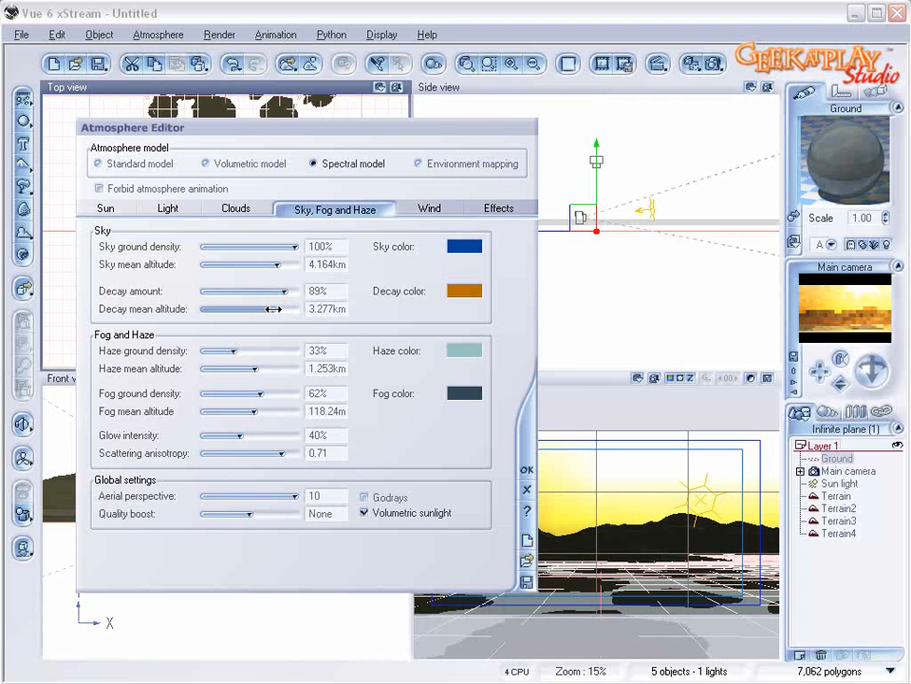
right_click(465, 295)
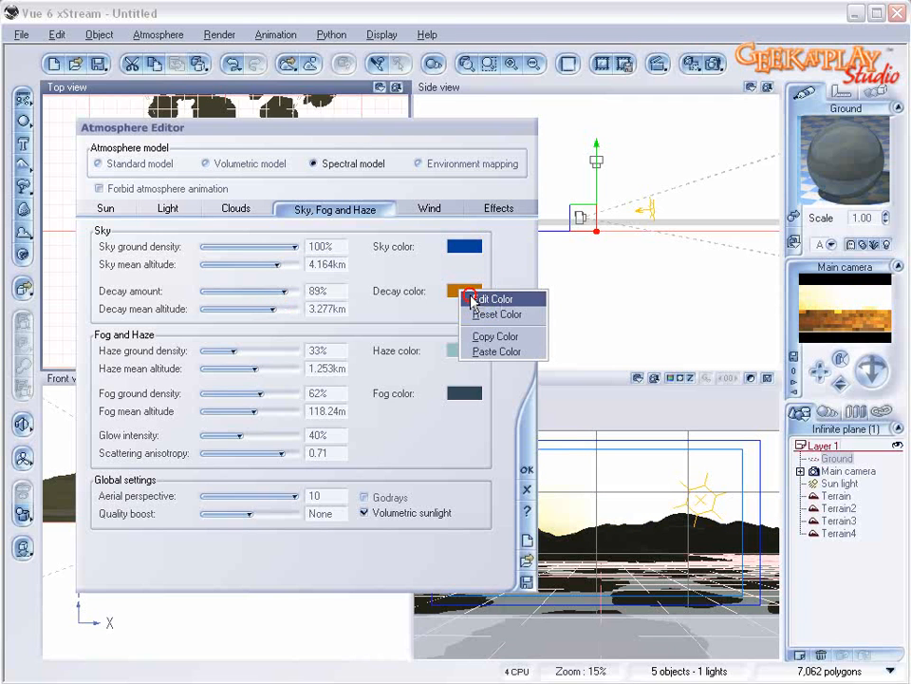
click(486, 299)
drag(179, 267, 176, 267)
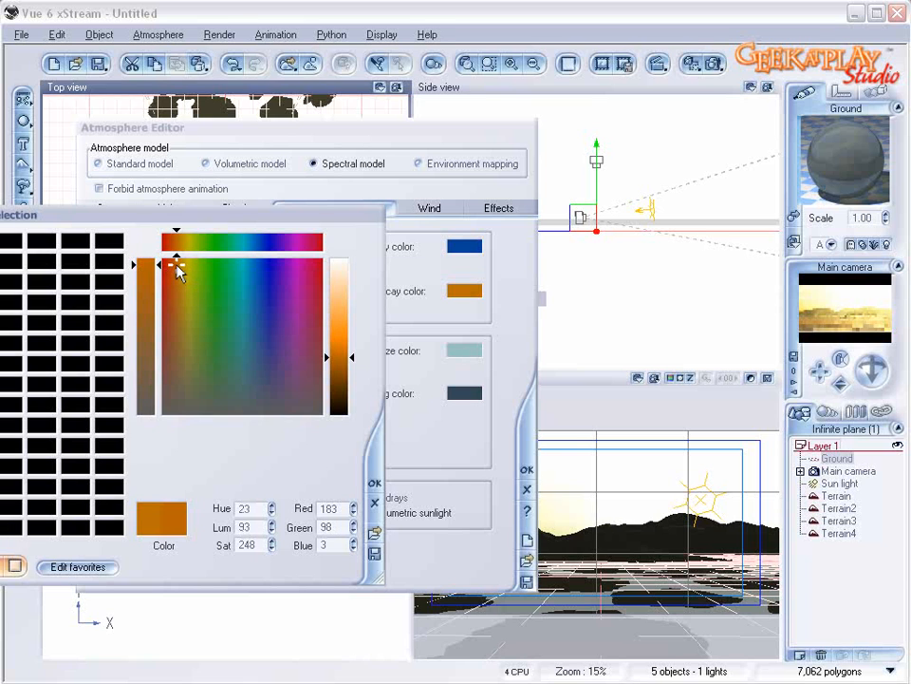
drag(340, 353, 340, 356)
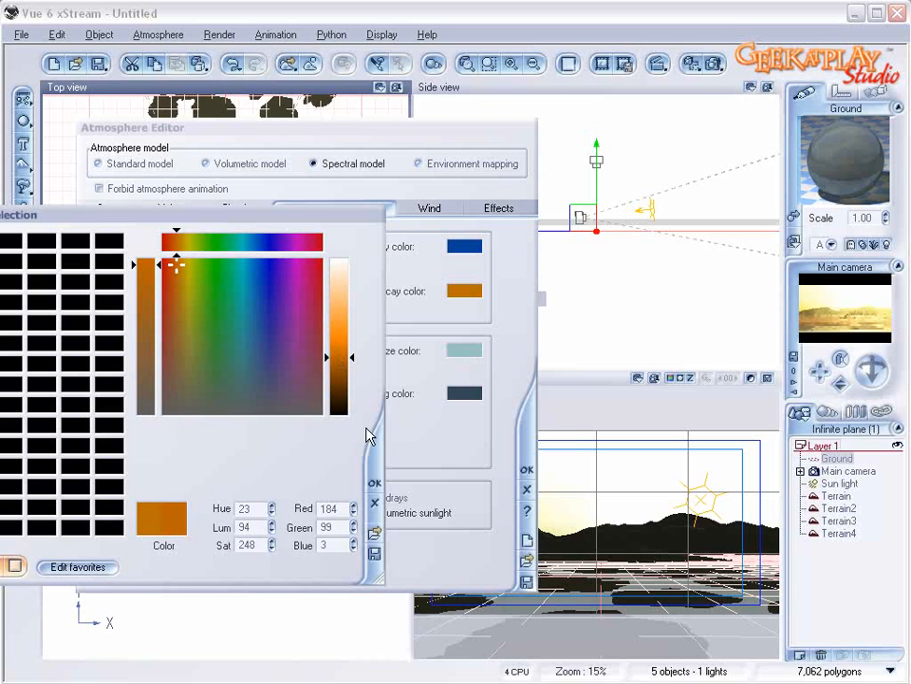
click(376, 484)
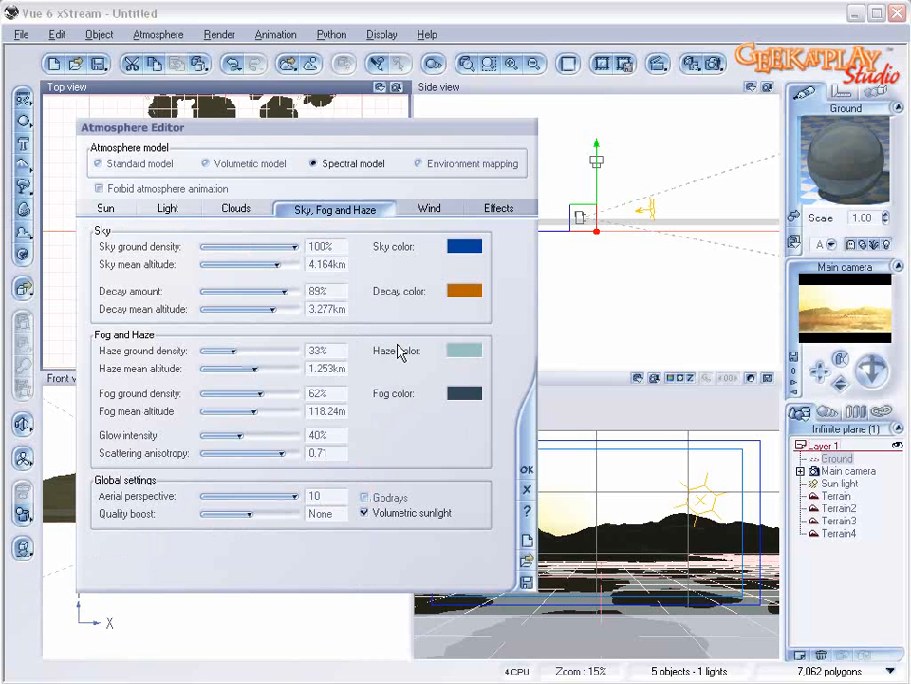
Step: Make the haze color a medium grey, with a haze ground density of 72% and mean altitude of 4.458 km
click(462, 350)
drag(241, 389, 279, 436)
drag(333, 315, 342, 348)
click(373, 482)
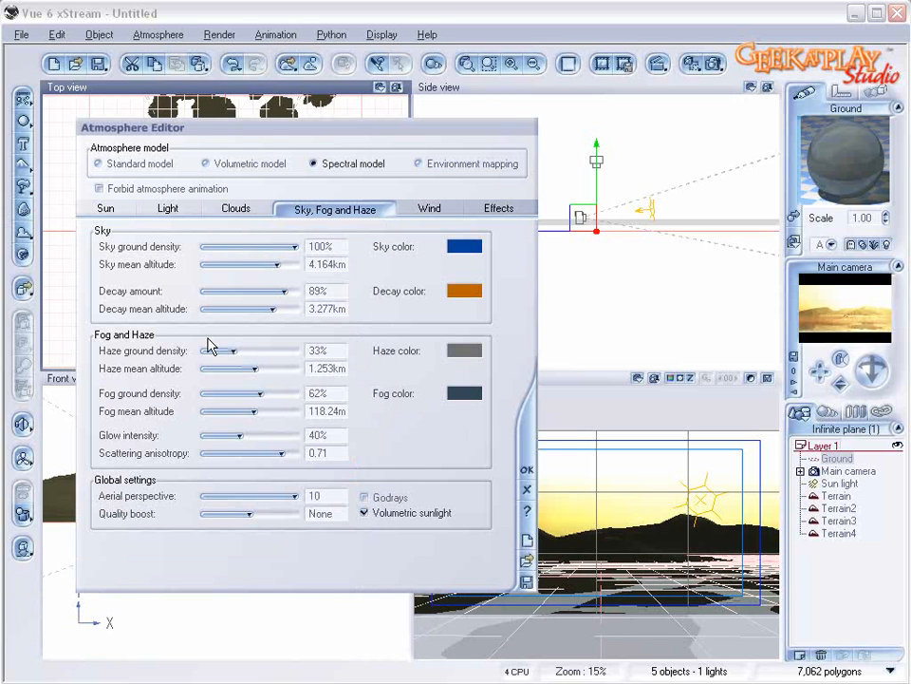
drag(235, 352, 283, 371)
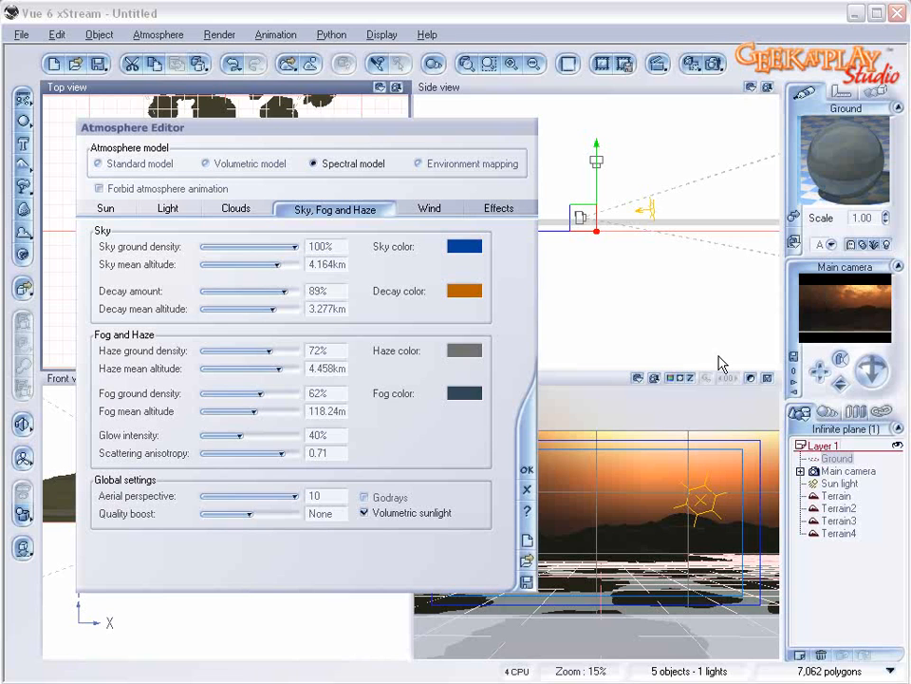
Step: Set the fog ground density to 16% and mean altitude to 47.829 m, and change the fog color to bright red
drag(272, 393, 245, 393)
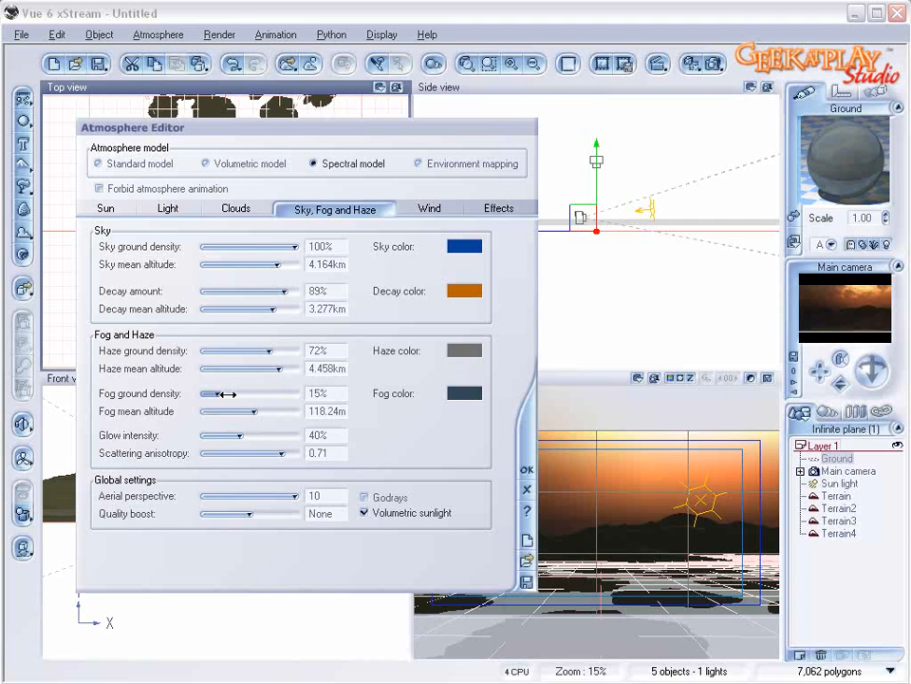
click(228, 393)
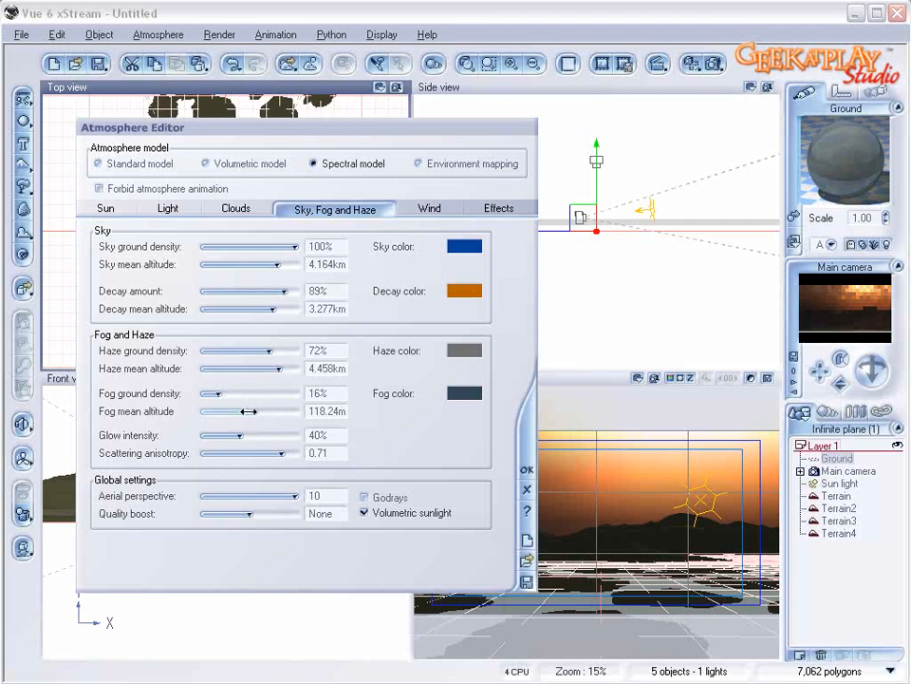
drag(254, 411, 240, 413)
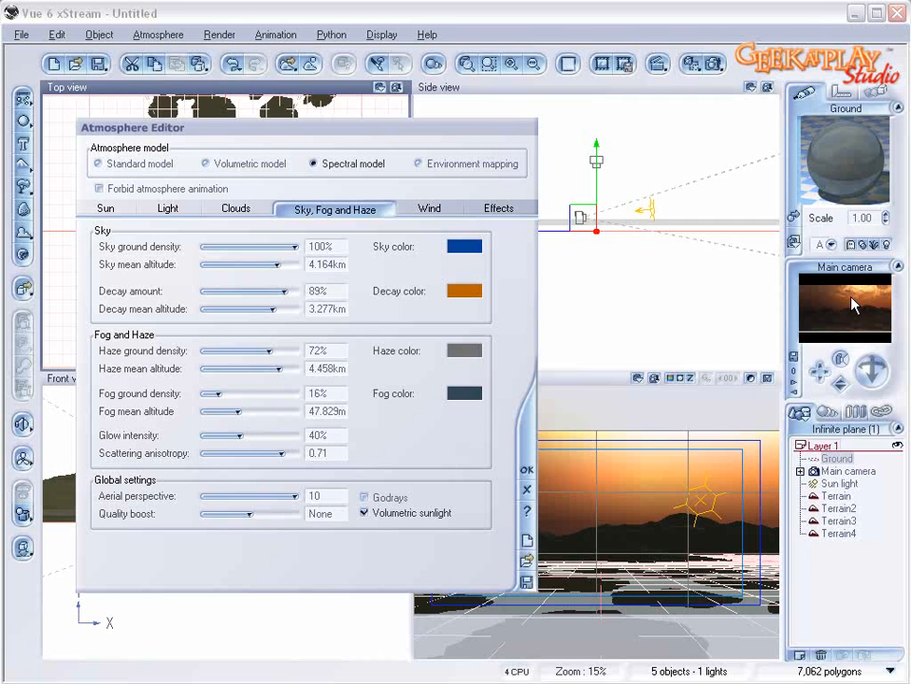
right_click(464, 396)
click(479, 457)
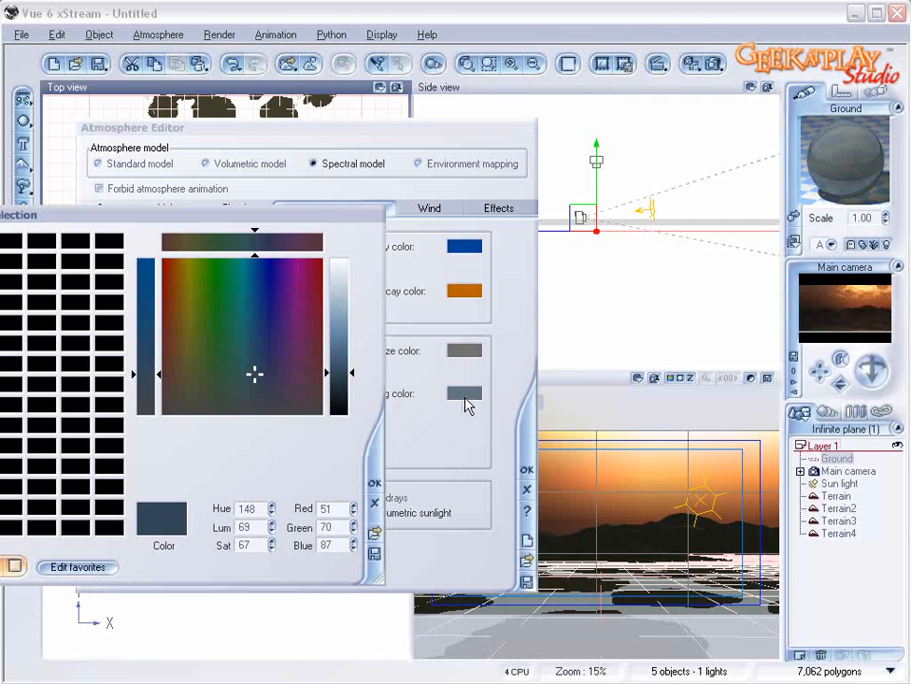
click(172, 273)
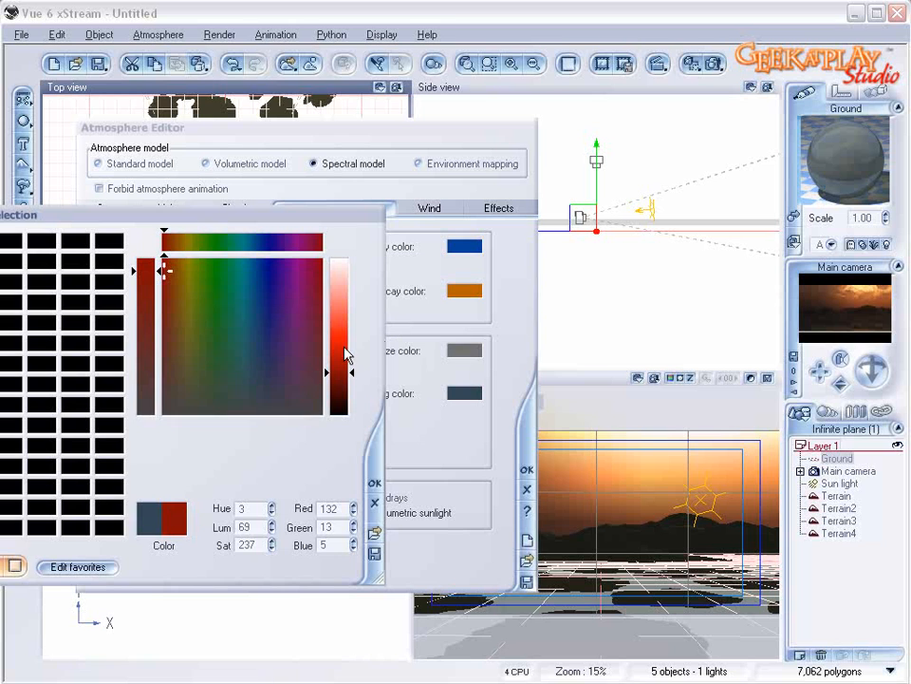
drag(350, 358, 345, 353)
click(375, 483)
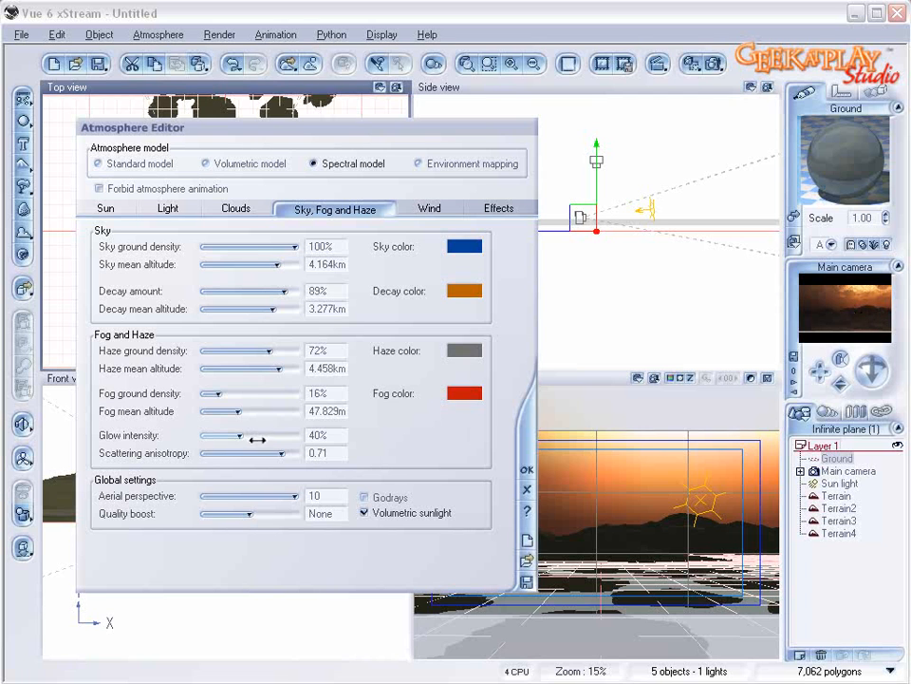
Step: Set the glow intensity to 2%, scattering anisotropy to 0.65 and the atmosphere's quality boost to 3.27
drag(240, 434, 209, 434)
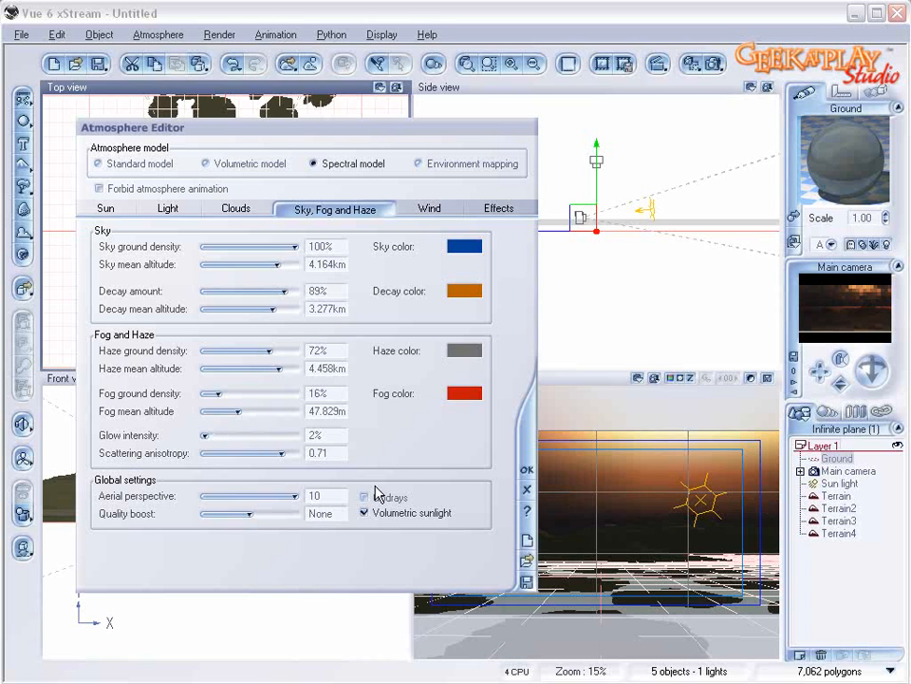
drag(286, 451, 291, 452)
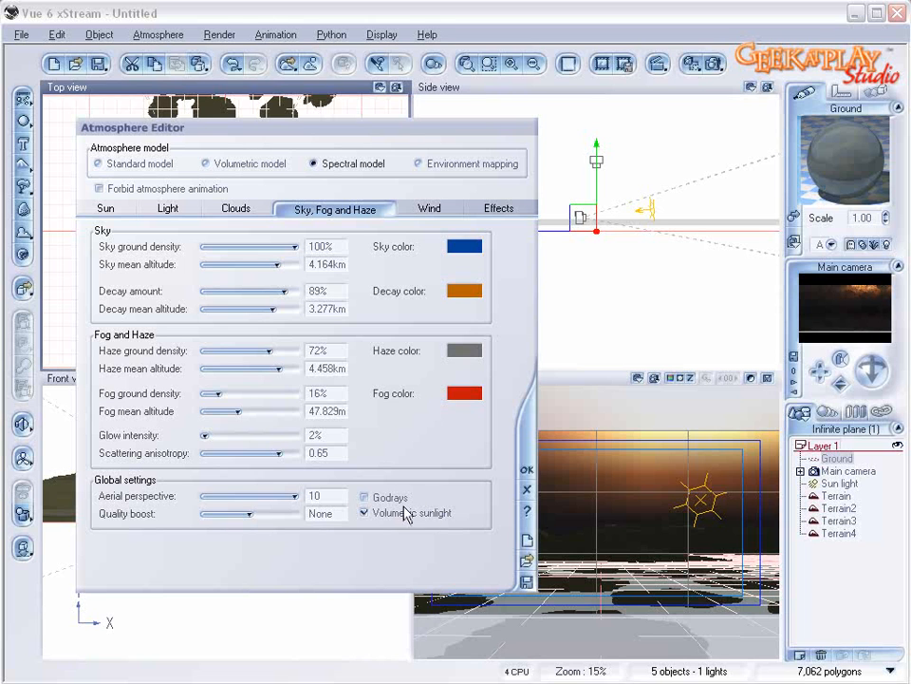
drag(250, 513, 270, 513)
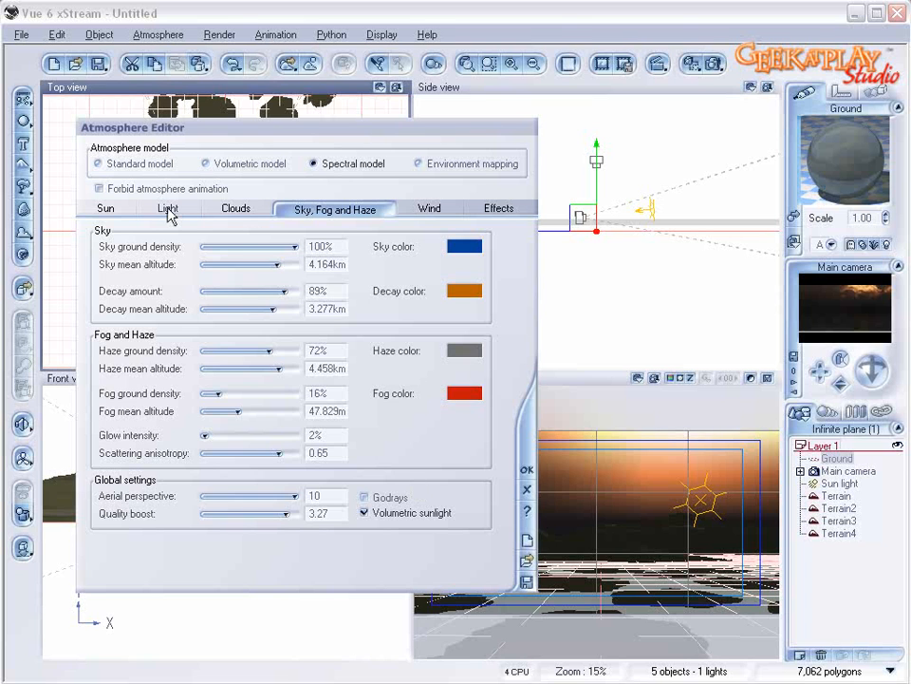
Step: Try a sun pitch of 8.35° and return the pitch to 9.42°
click(109, 208)
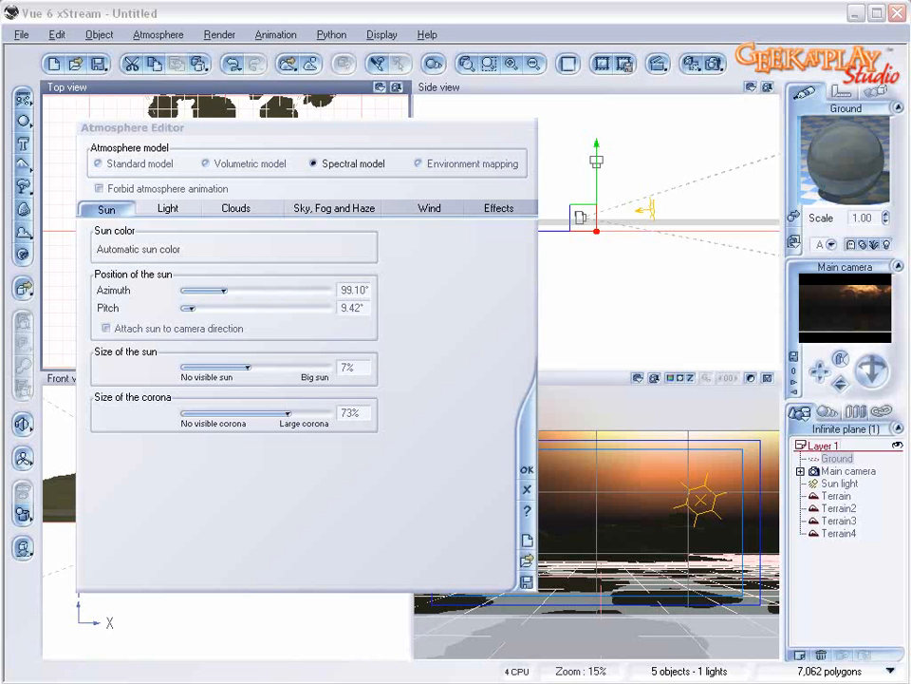
click(218, 303)
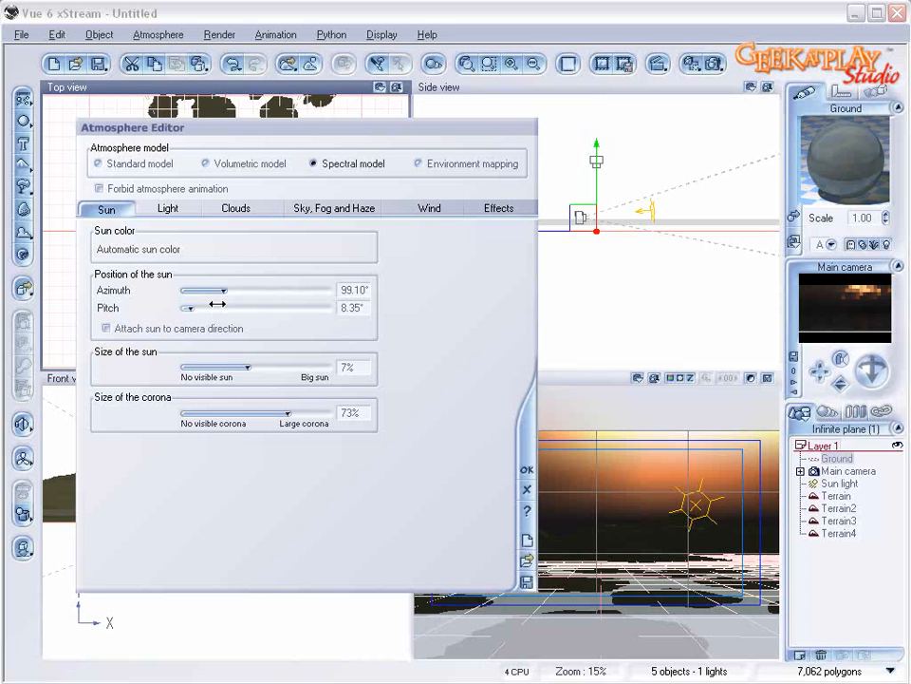
drag(210, 307, 212, 307)
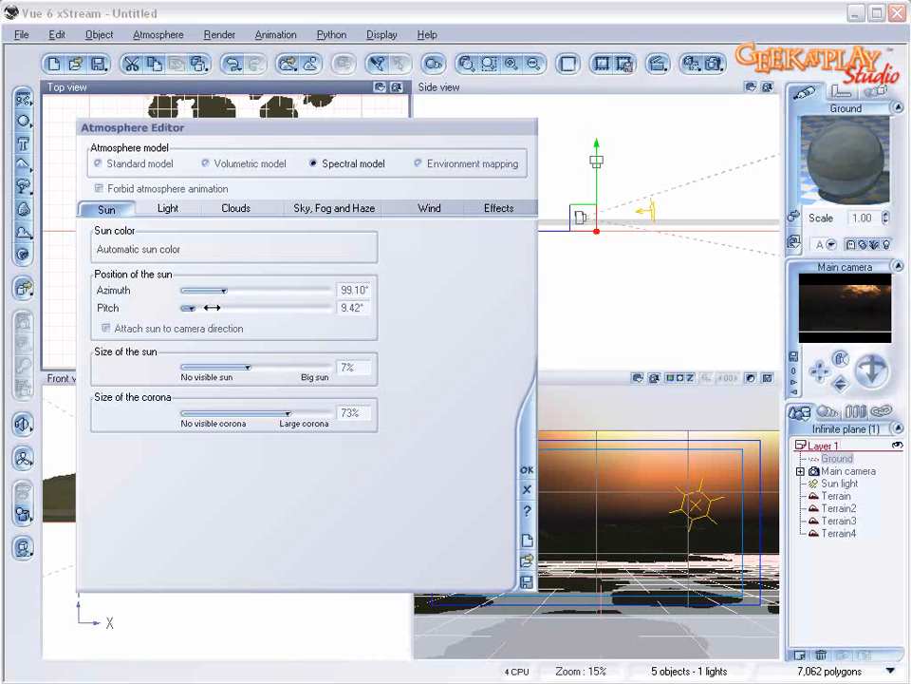
drag(230, 288, 198, 307)
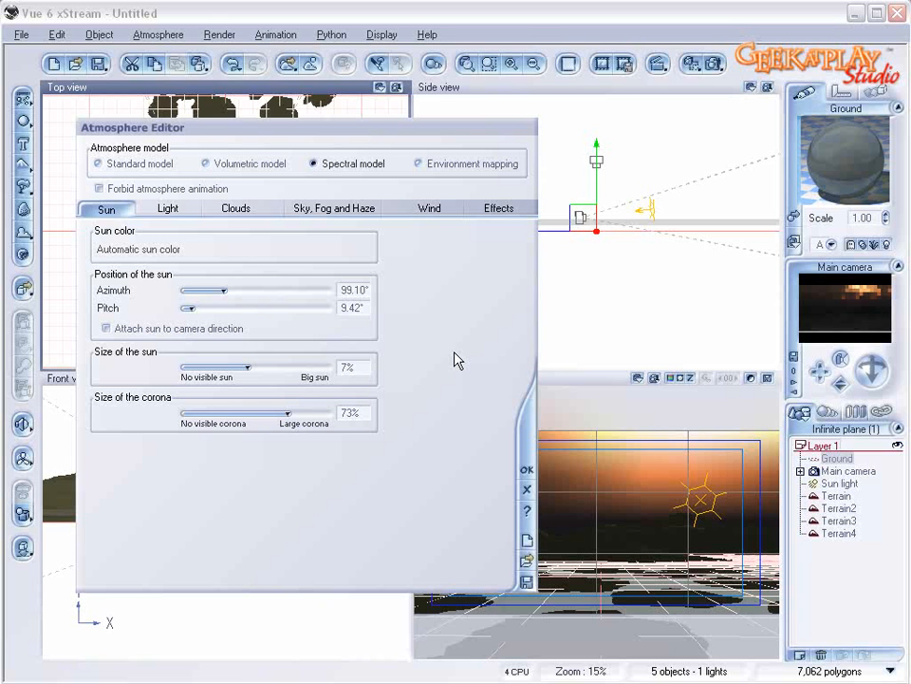
Step: Raise the global light intensity to +0.34
drag(438, 136, 433, 125)
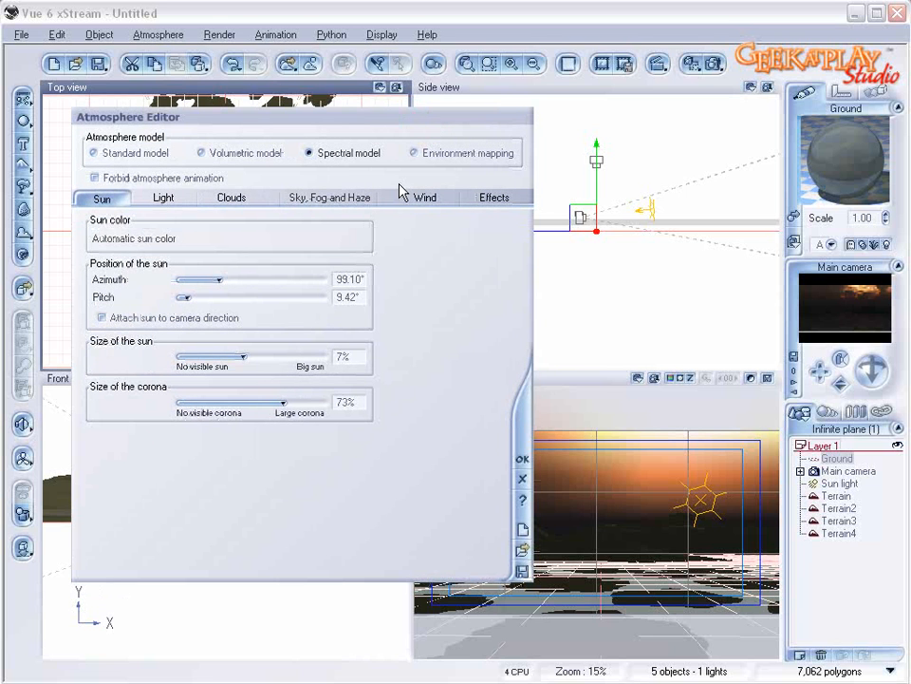
click(169, 197)
drag(253, 376, 261, 372)
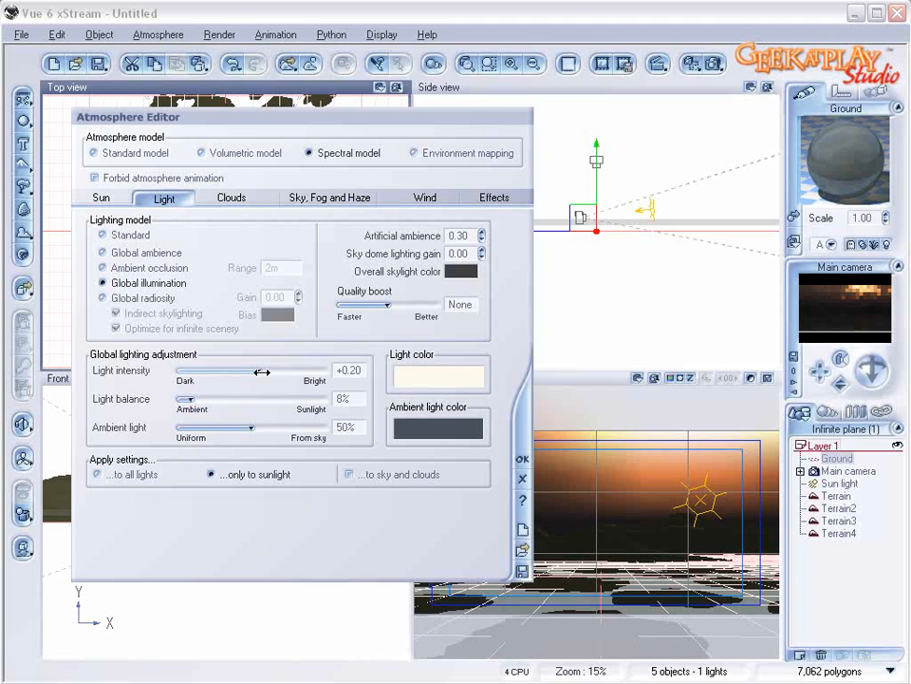
drag(261, 372, 263, 372)
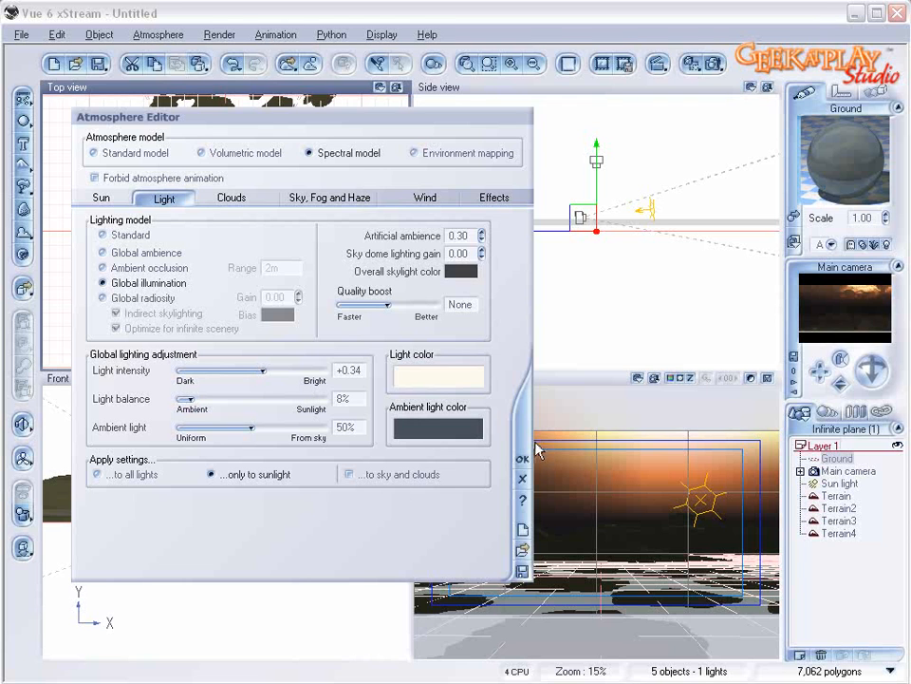
Step: Change the overall skylight color to brown RGB 128, 91, 63
right_click(460, 273)
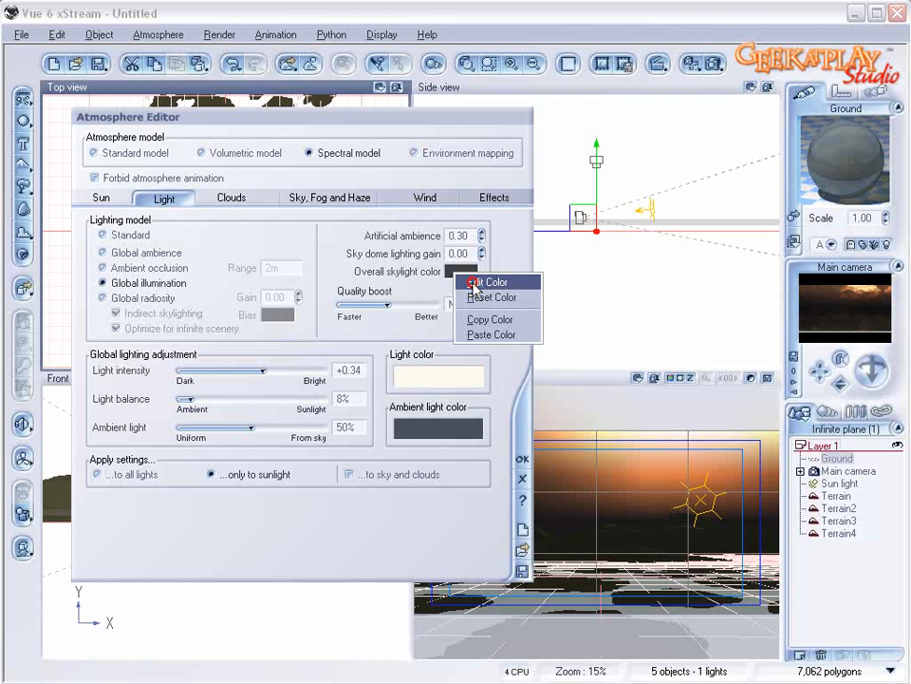
click(475, 282)
drag(174, 370, 174, 362)
drag(340, 364, 342, 358)
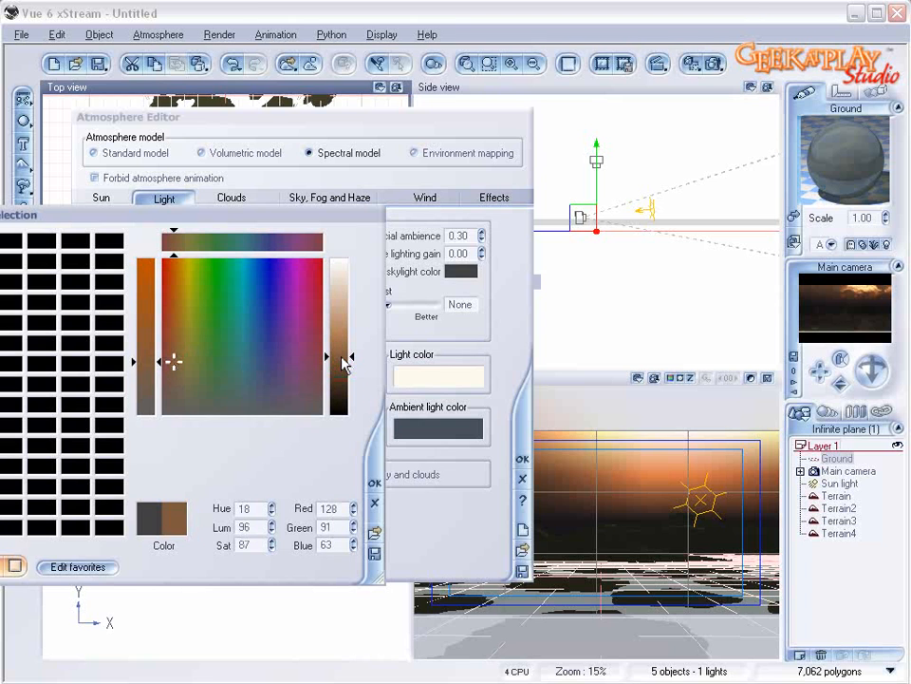
click(374, 482)
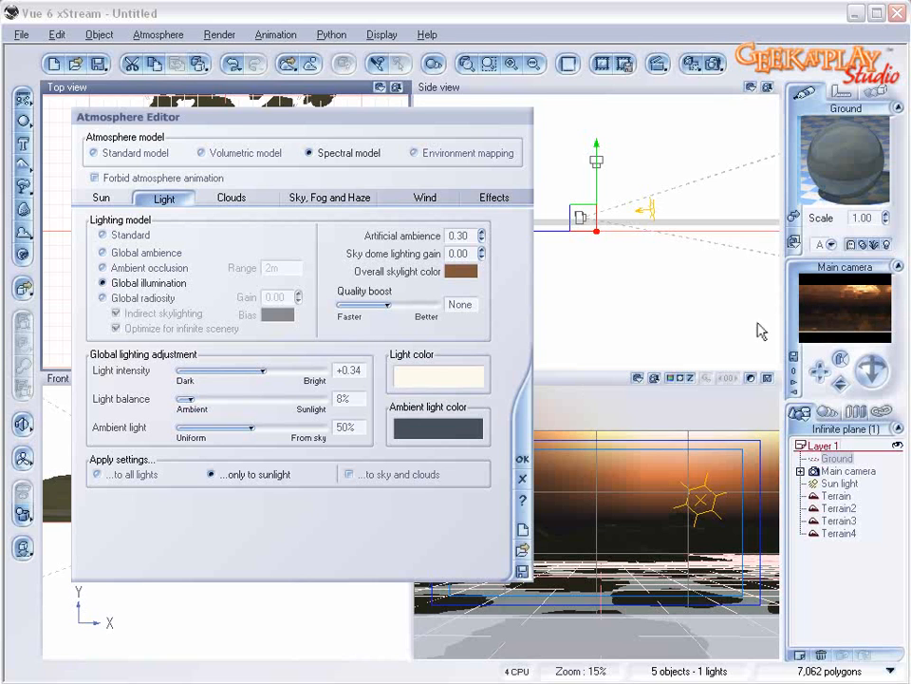
Step: Brighten the overall skylight color to a lighter orange-brown and accept the atmosphere settings
right_click(457, 277)
click(467, 281)
drag(339, 354, 342, 340)
click(374, 482)
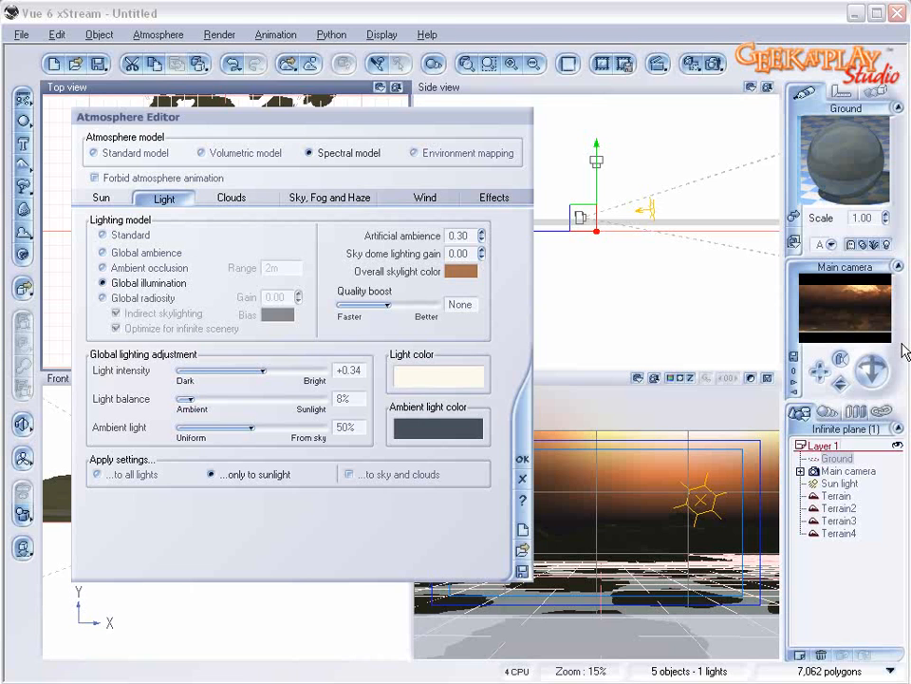
click(524, 463)
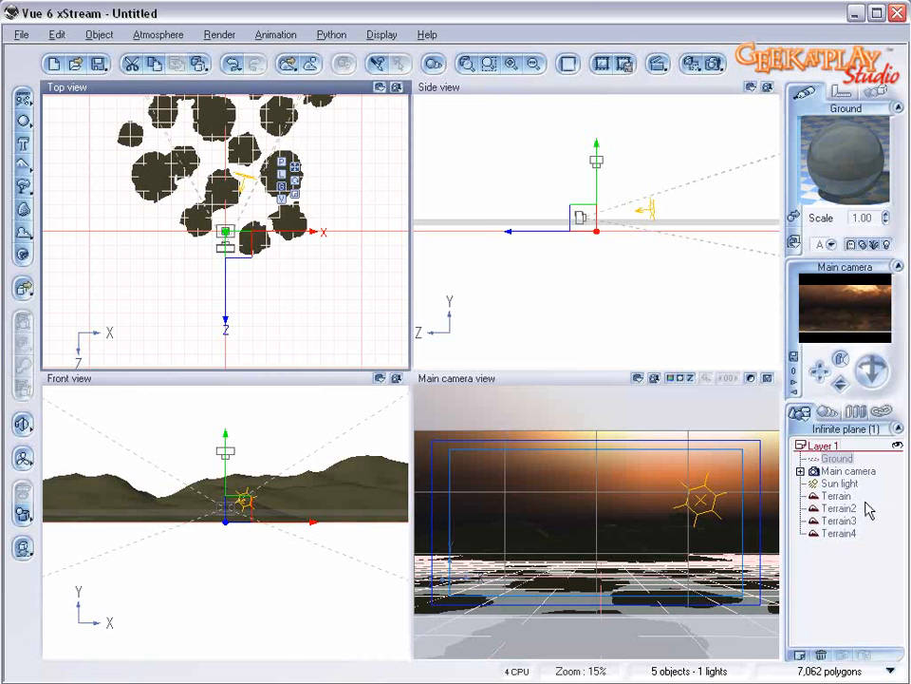
Step: Open Terrain4's OldRock material for editing and set its topmose layer's type to EcoSystem
click(837, 533)
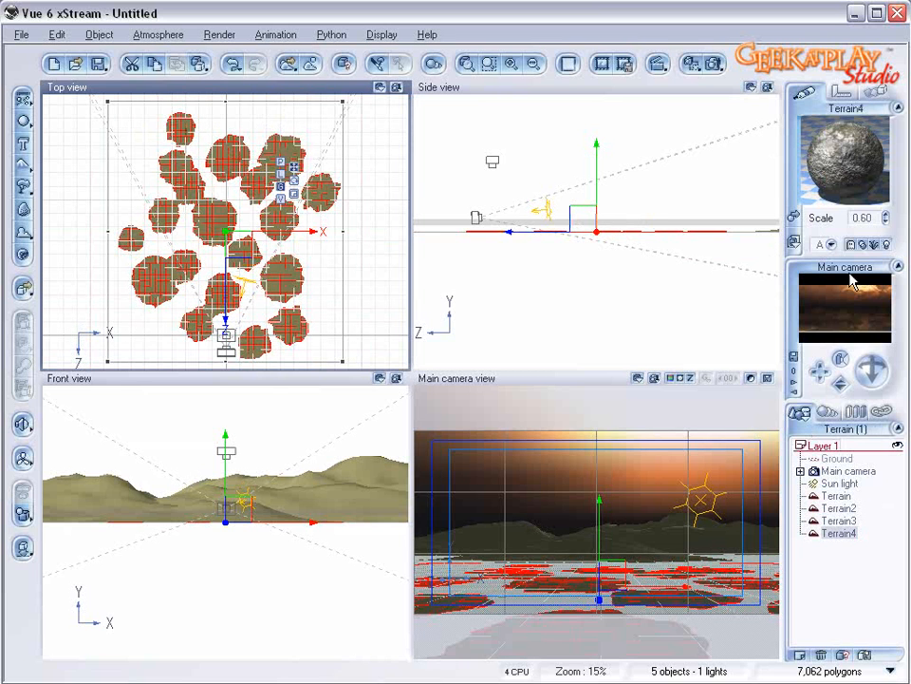
double_click(838, 175)
drag(403, 97, 408, 156)
click(370, 228)
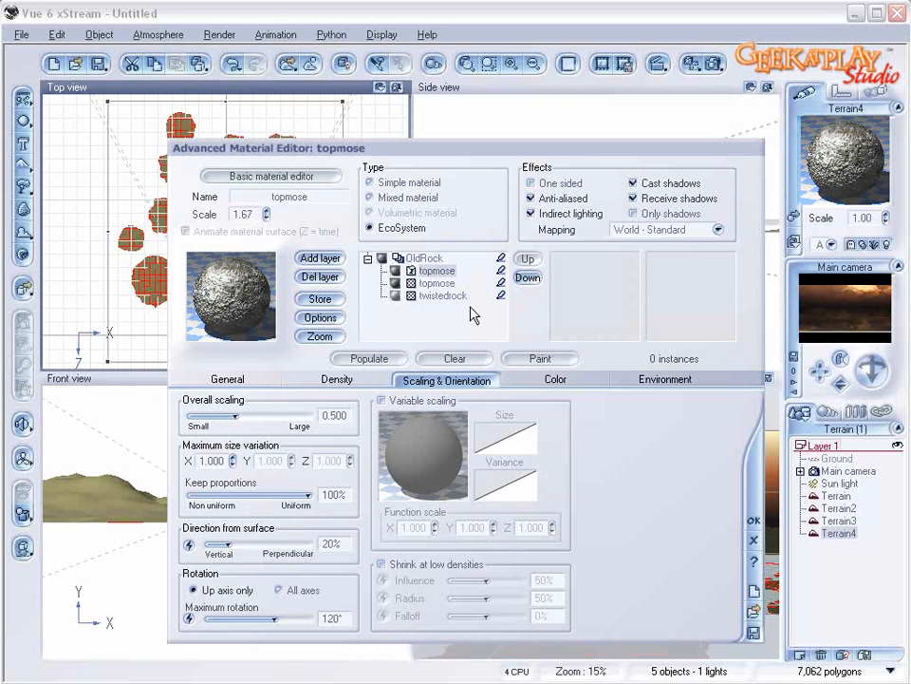
Step: Add the Dry Weeds plant species to the topmose layer's EcoSystem population
click(239, 378)
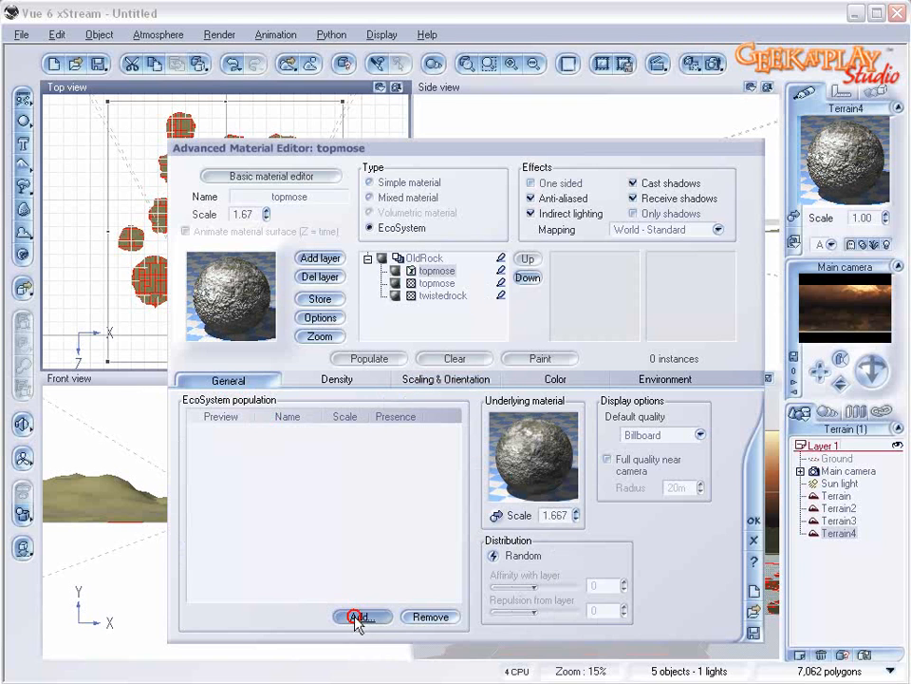
click(356, 617)
click(406, 643)
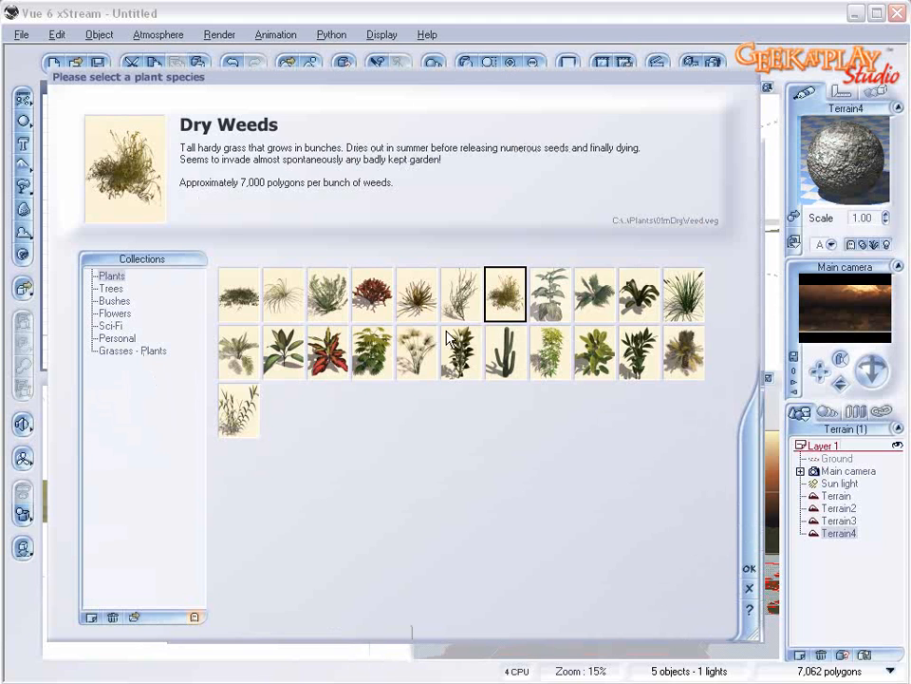
click(749, 569)
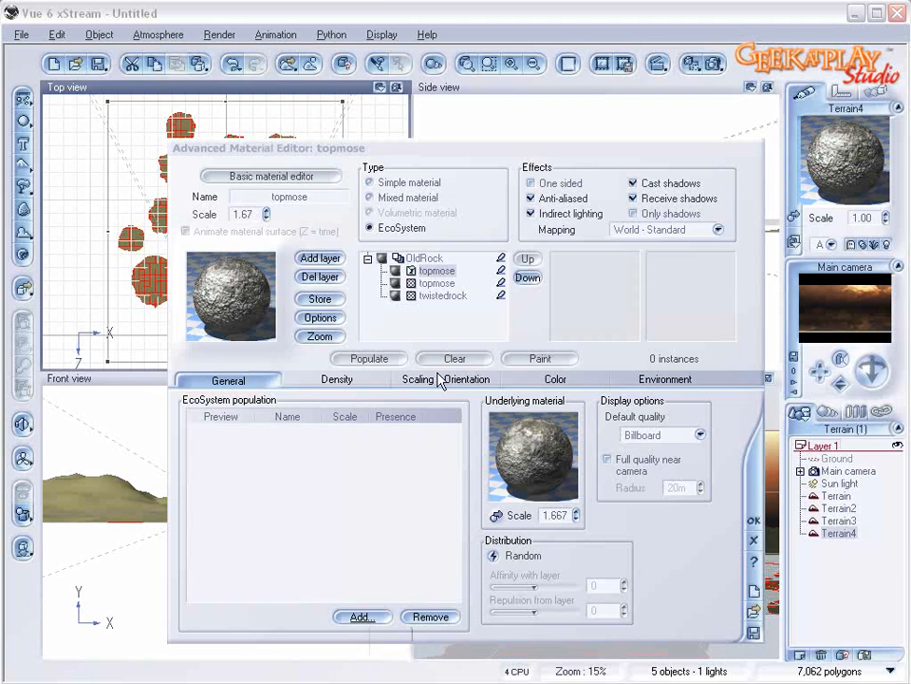
Step: Set the EcoSystem's overall density to 60% and populate the terrain
click(319, 378)
mouse_move(284, 419)
mouse_down()
mouse_move(329, 419)
mouse_move(289, 419)
mouse_up()
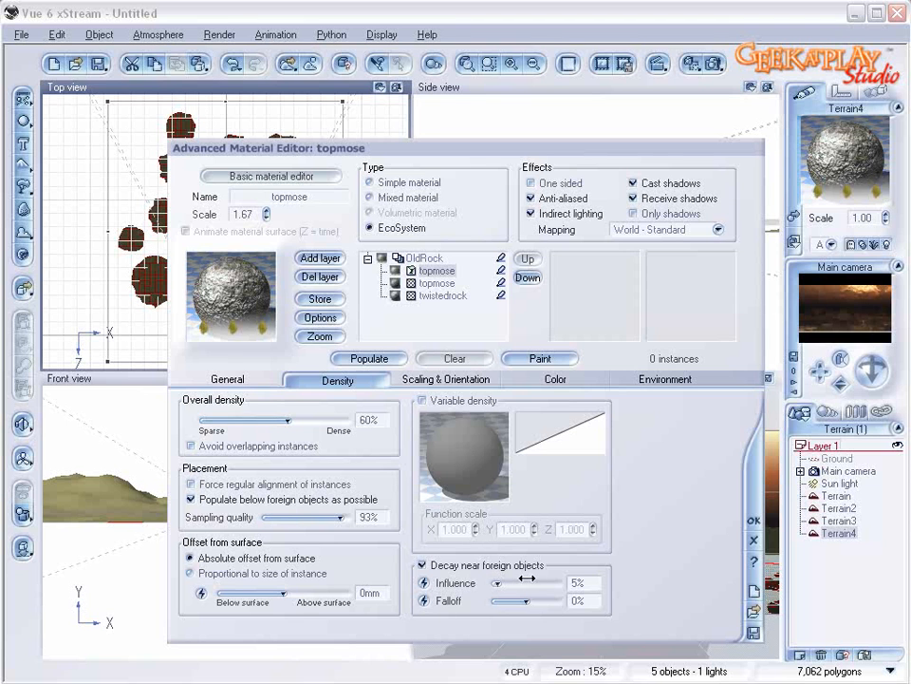
click(438, 379)
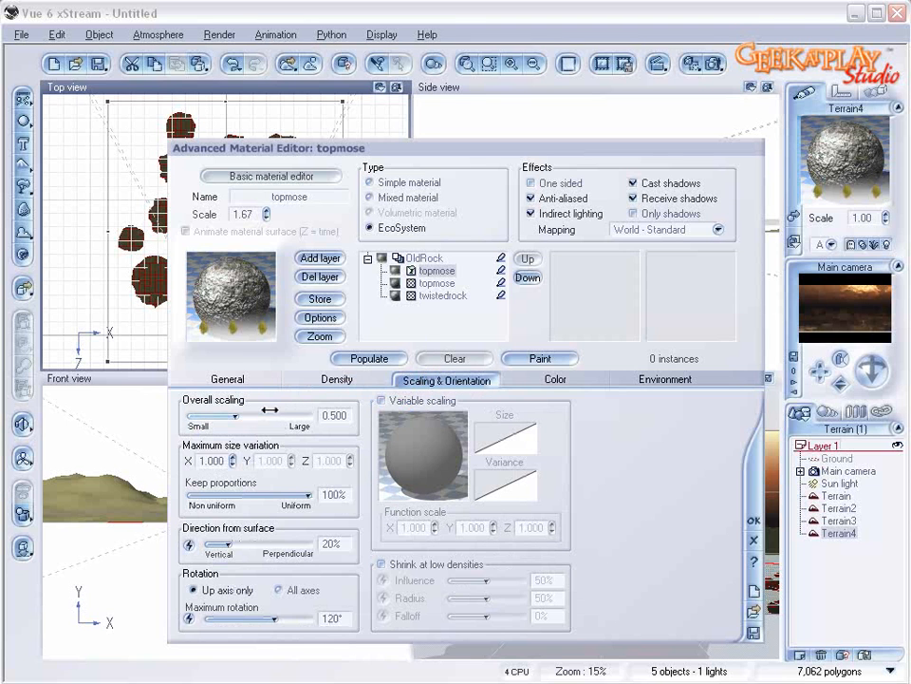
click(368, 359)
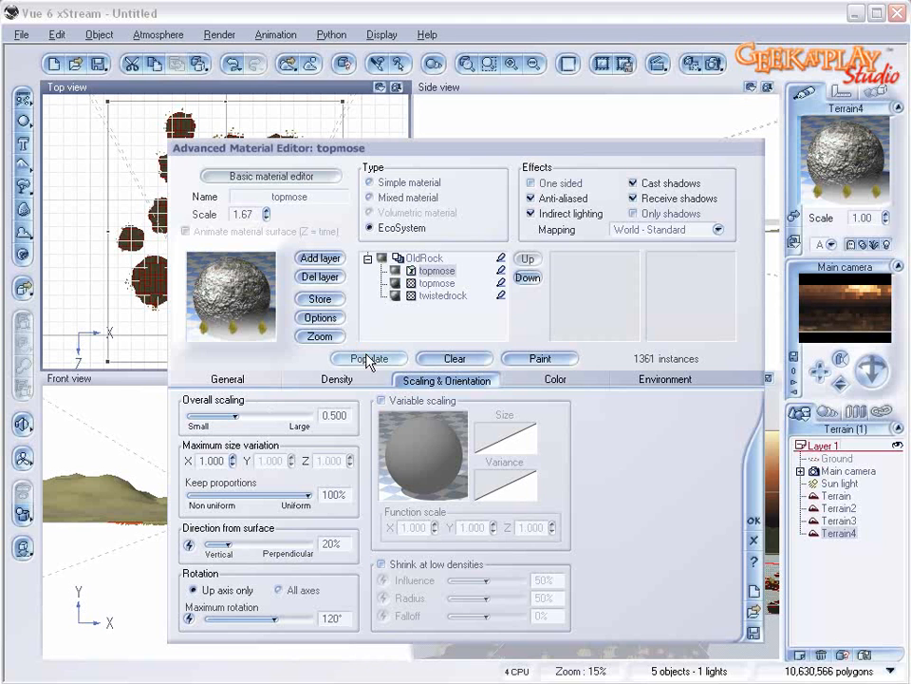
Step: Raise the EcoSystem's overall density through 77% to 98%, repopulating the terrain after each change, and accept the material
drag(381, 147, 554, 95)
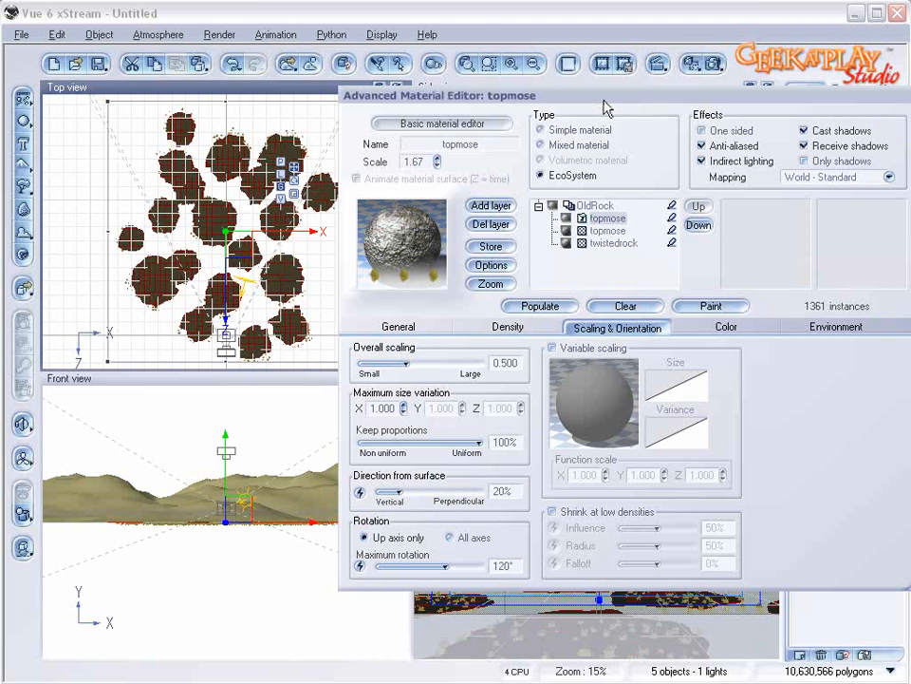
drag(604, 107, 452, 35)
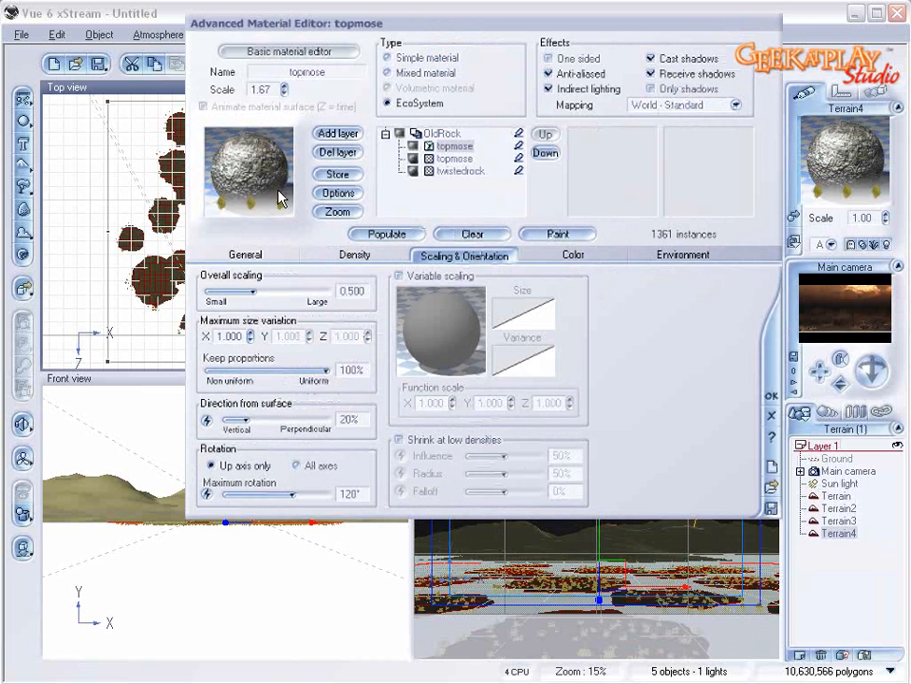
click(335, 264)
drag(306, 296, 329, 295)
click(386, 233)
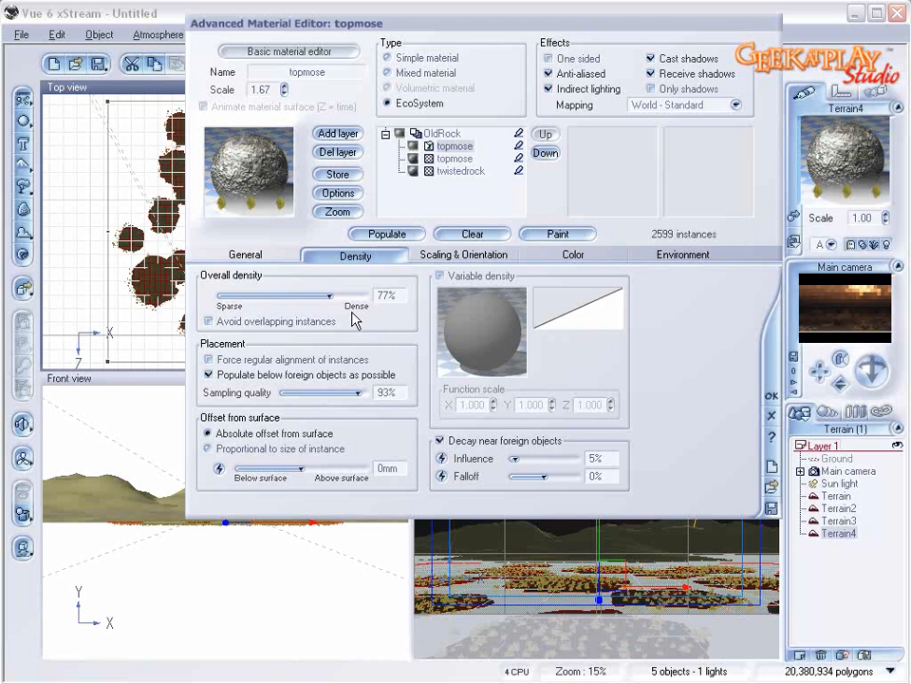
drag(342, 290, 361, 290)
click(385, 235)
drag(348, 296, 360, 296)
click(400, 234)
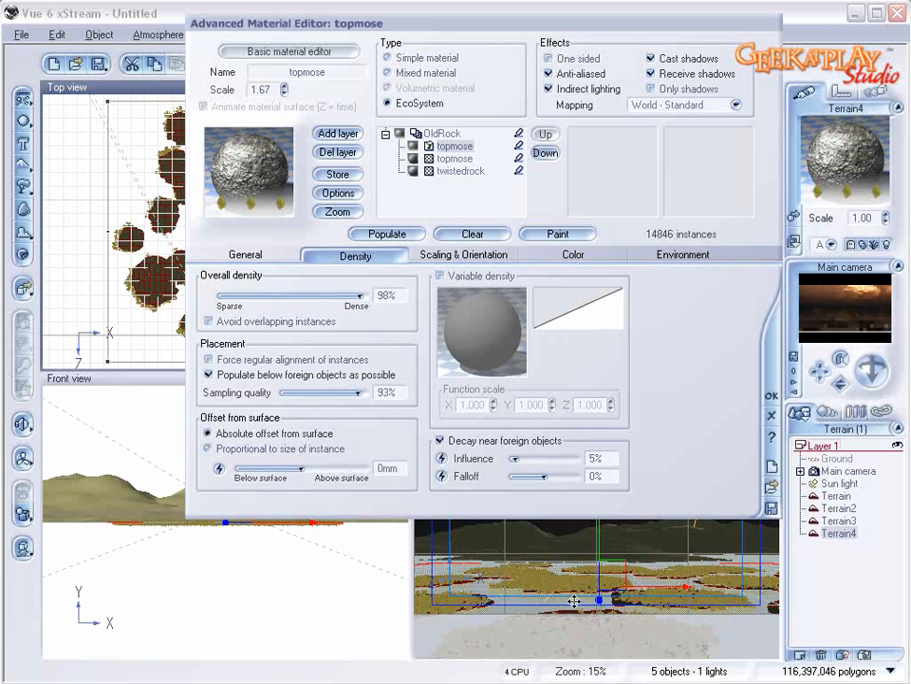
click(772, 418)
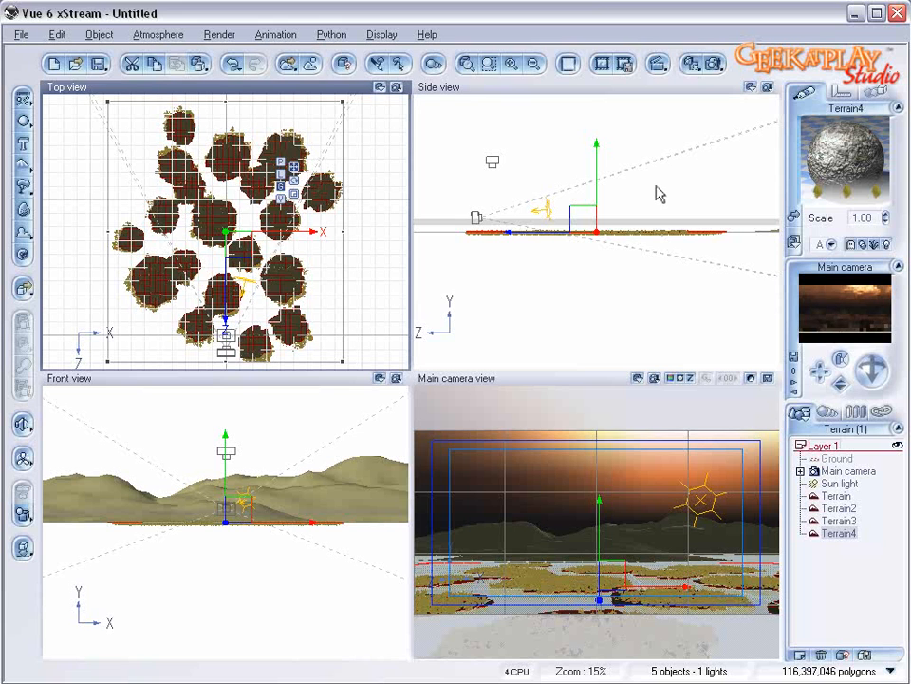
Step: Raise the atmosphere's light intensity to +0.53 and the fog cloud layer's cover to 58%
click(159, 34)
click(202, 112)
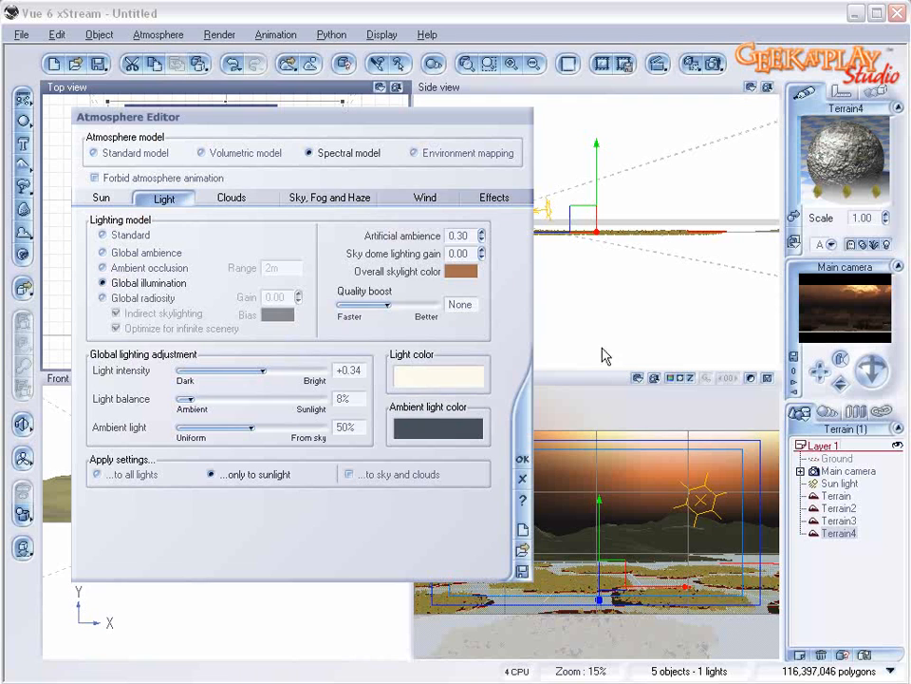
drag(277, 372, 284, 370)
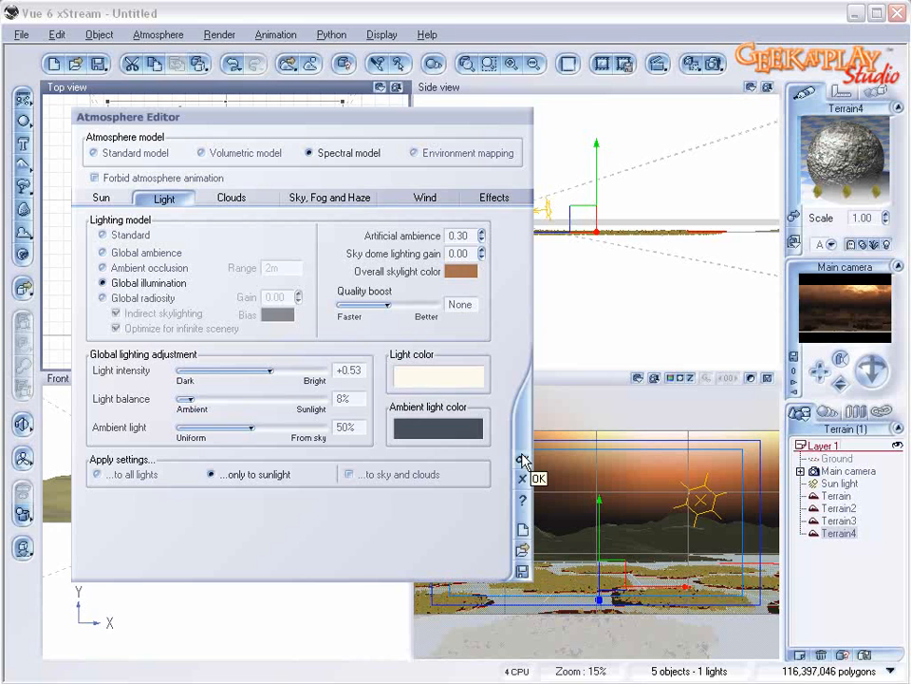
click(231, 197)
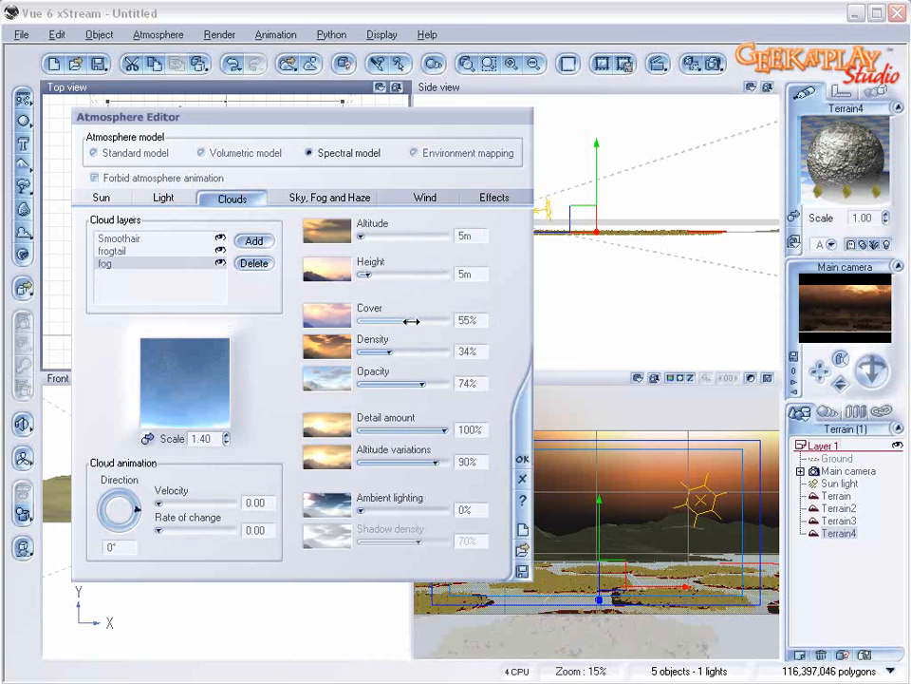
drag(411, 321, 413, 321)
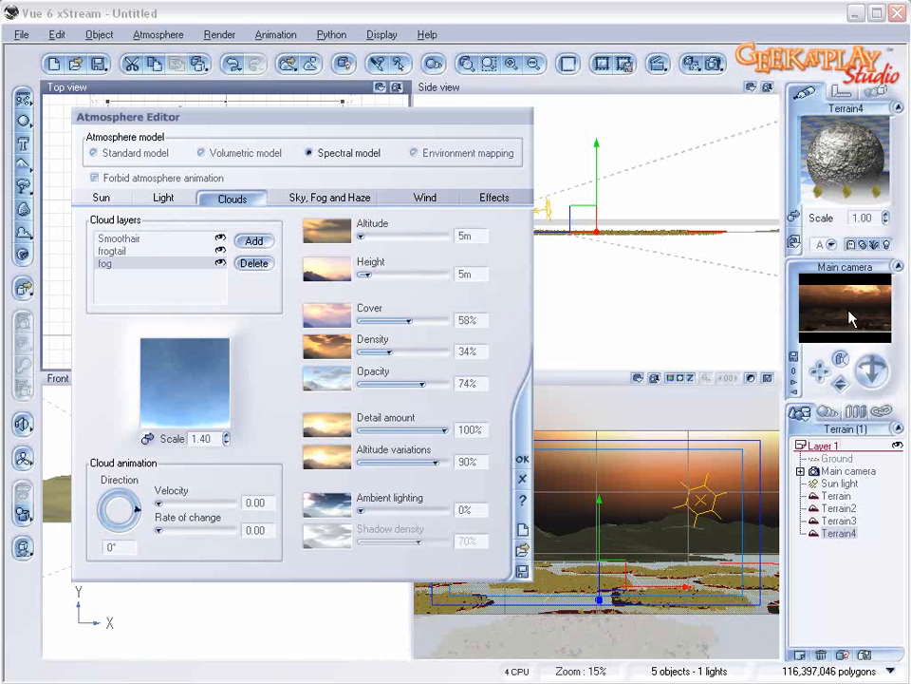
Step: Set the quality boost to +1.5 for lighting and 4.00 for sky, fog and haze, and accept the atmosphere settings
click(189, 200)
drag(375, 293, 405, 296)
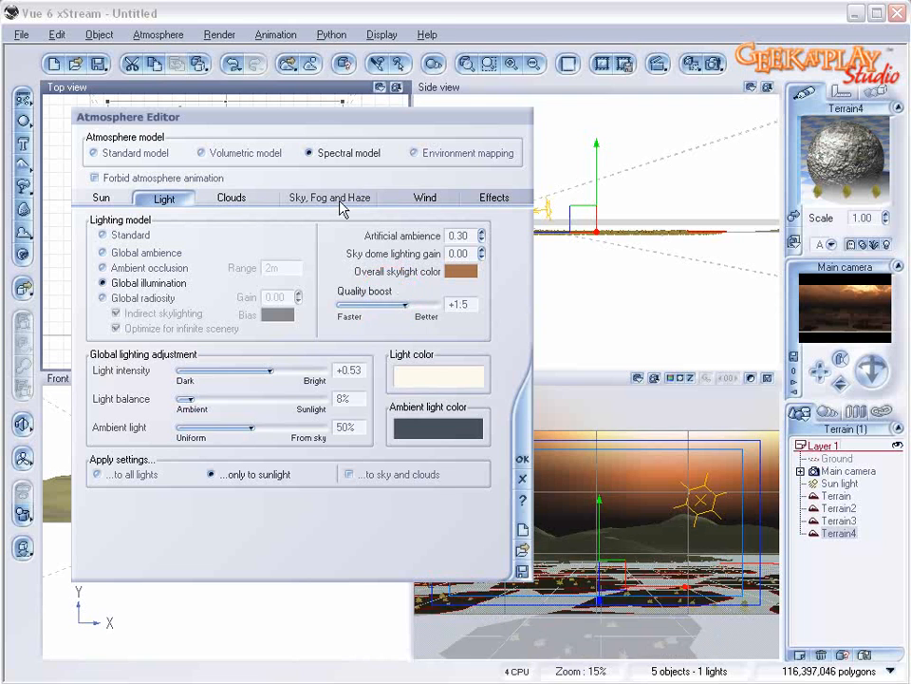
click(338, 201)
drag(267, 504, 289, 504)
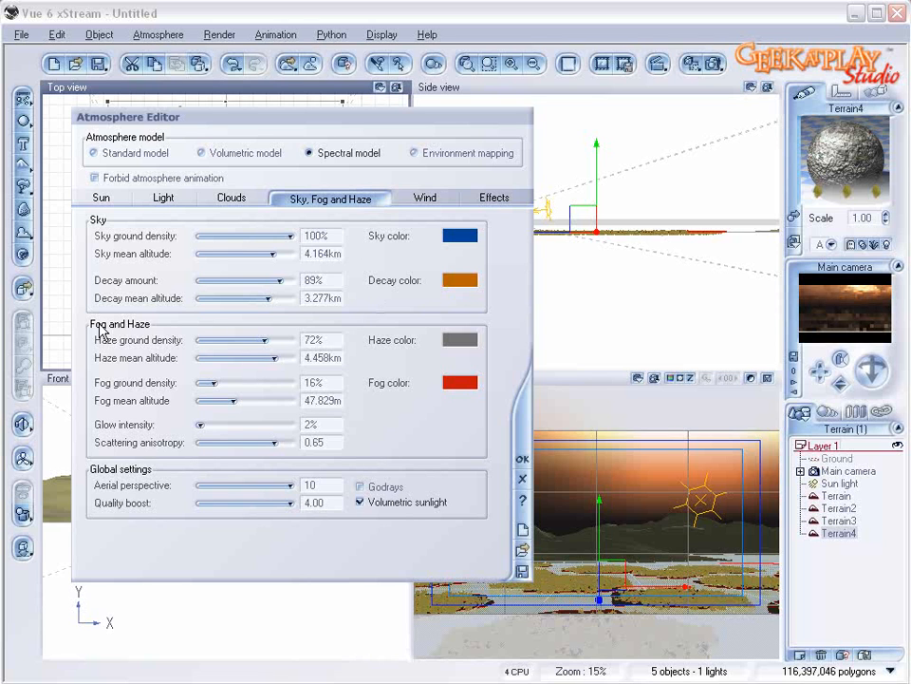
click(523, 463)
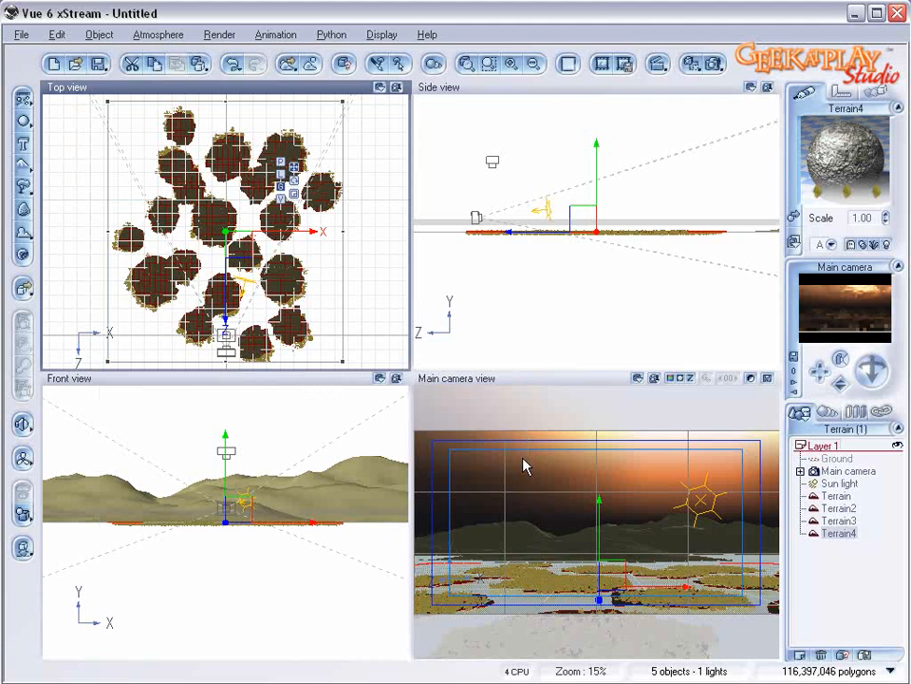
Step: Render the scene to screen at 800x400 with the Superior quality preset
click(708, 64)
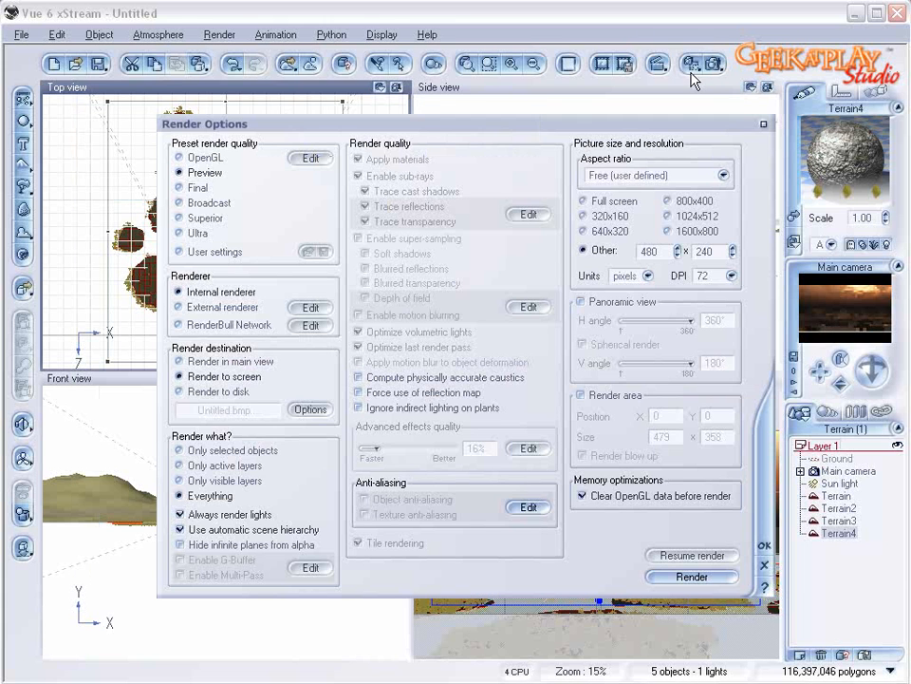
click(588, 233)
click(669, 201)
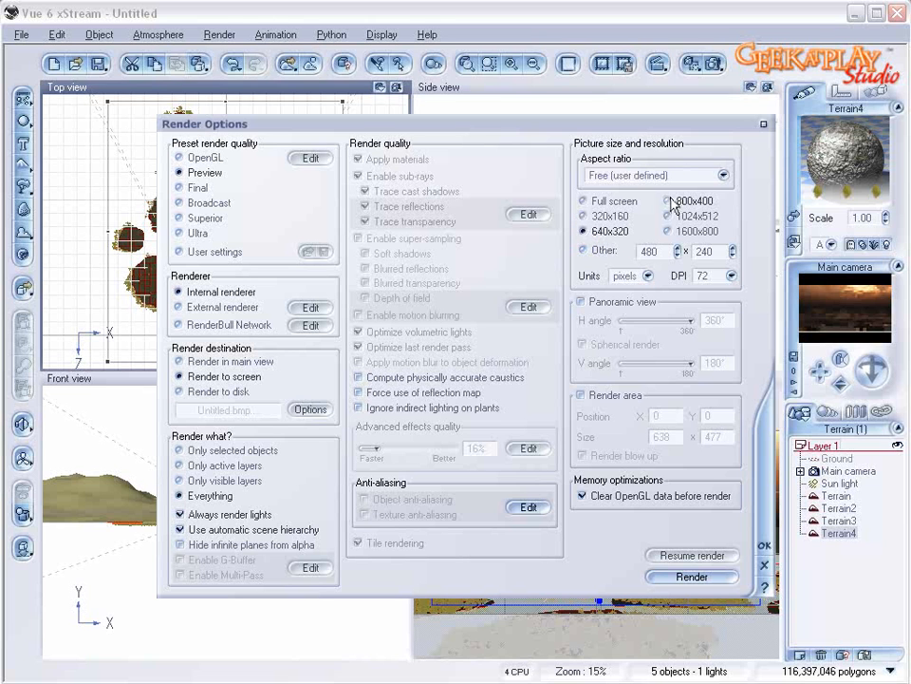
click(194, 218)
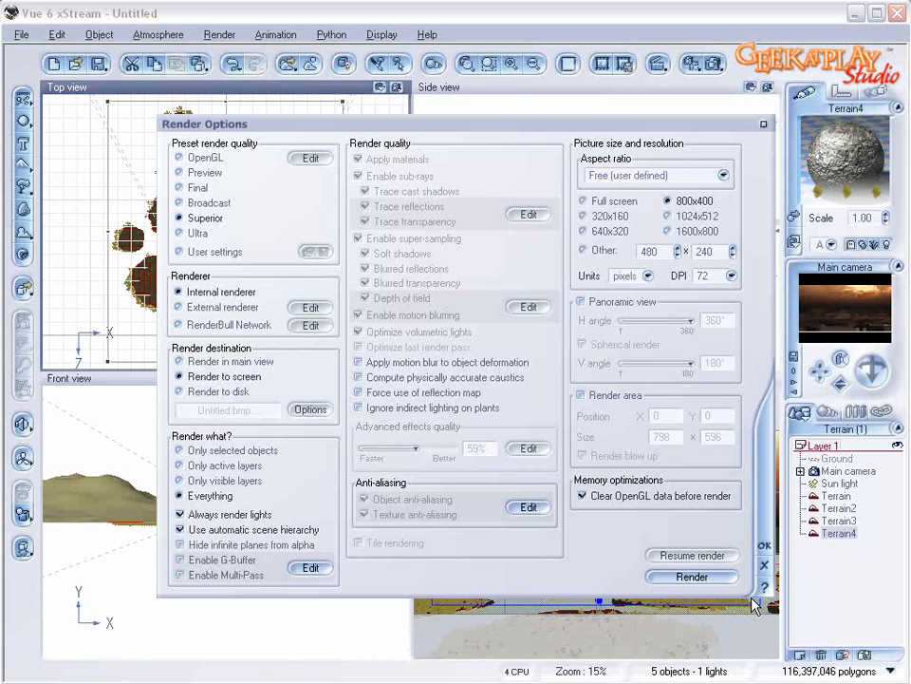
click(691, 577)
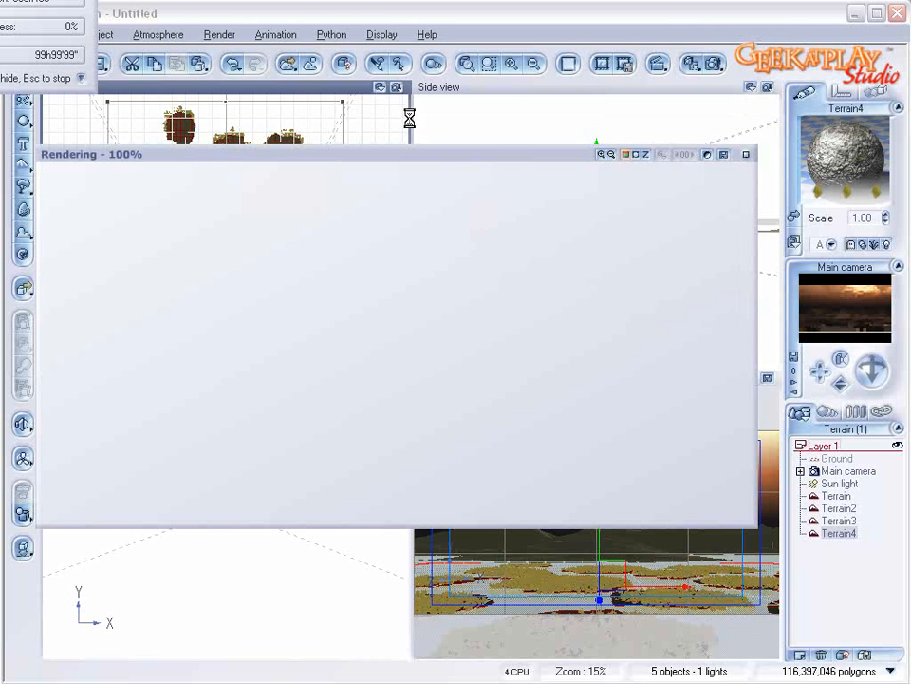